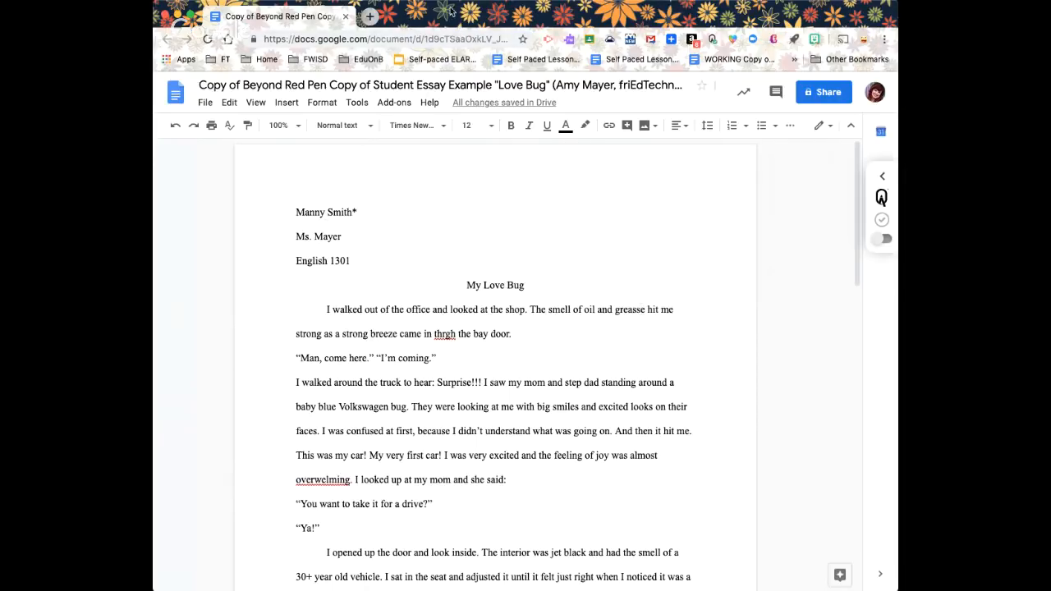
Check the installed document add-ons list, which shows WriQ, then open a new browser tab
left_click(397, 105)
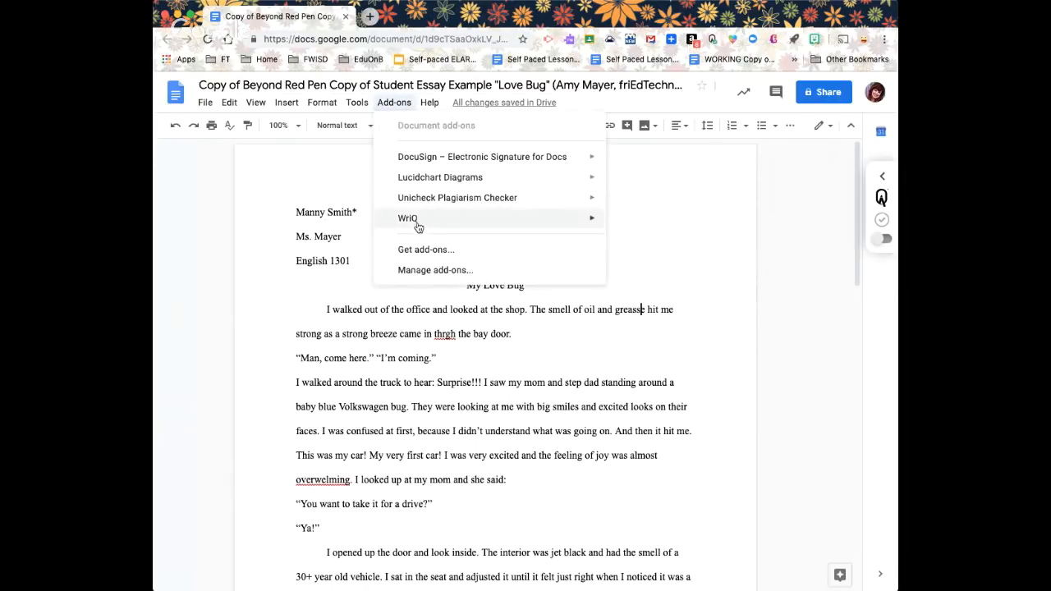
mouse_move(414, 220)
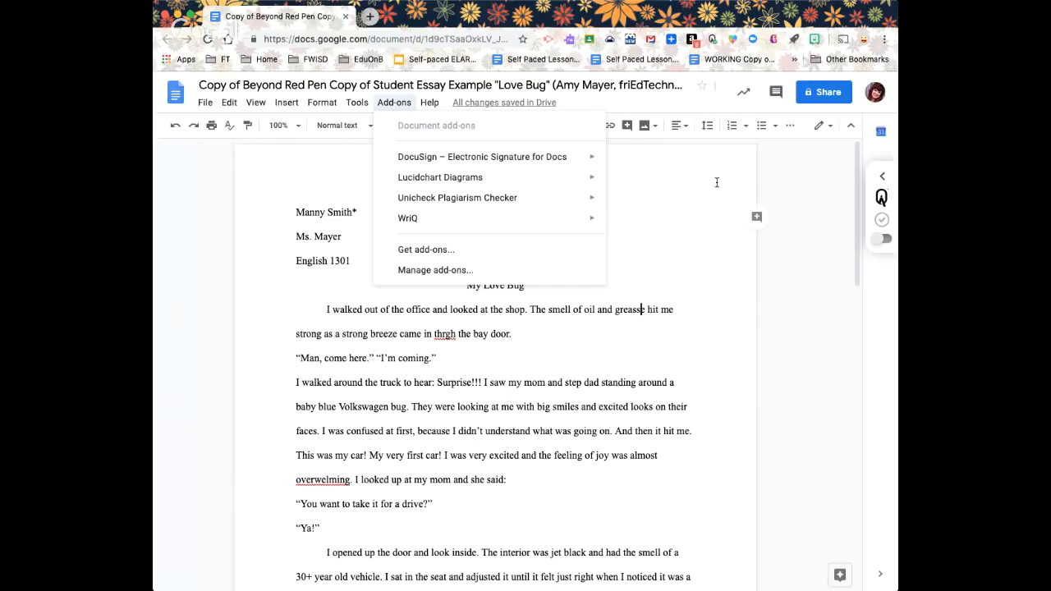
left_click(682, 207)
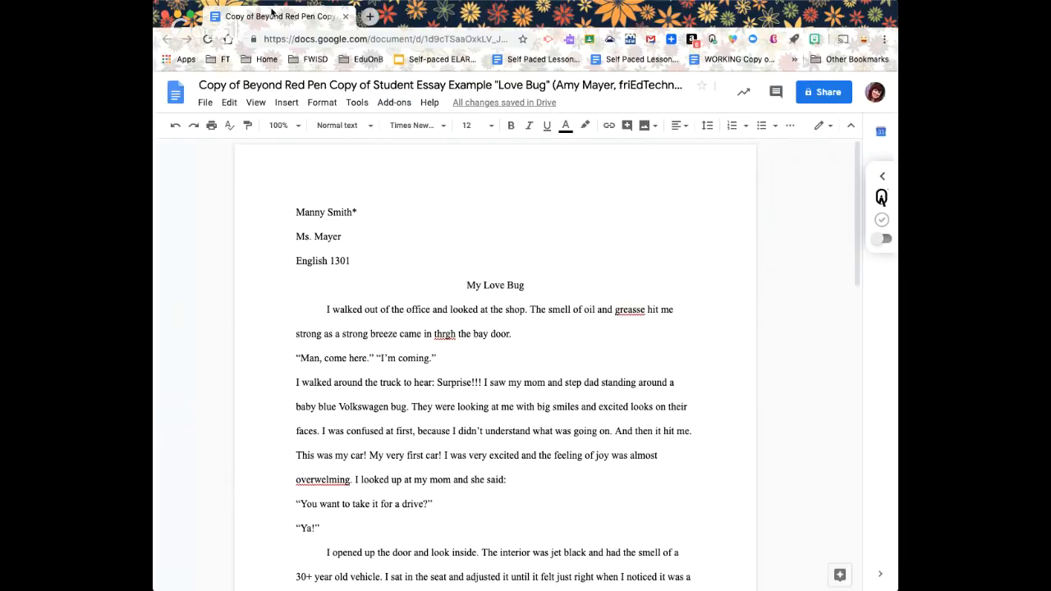
left_click(370, 18)
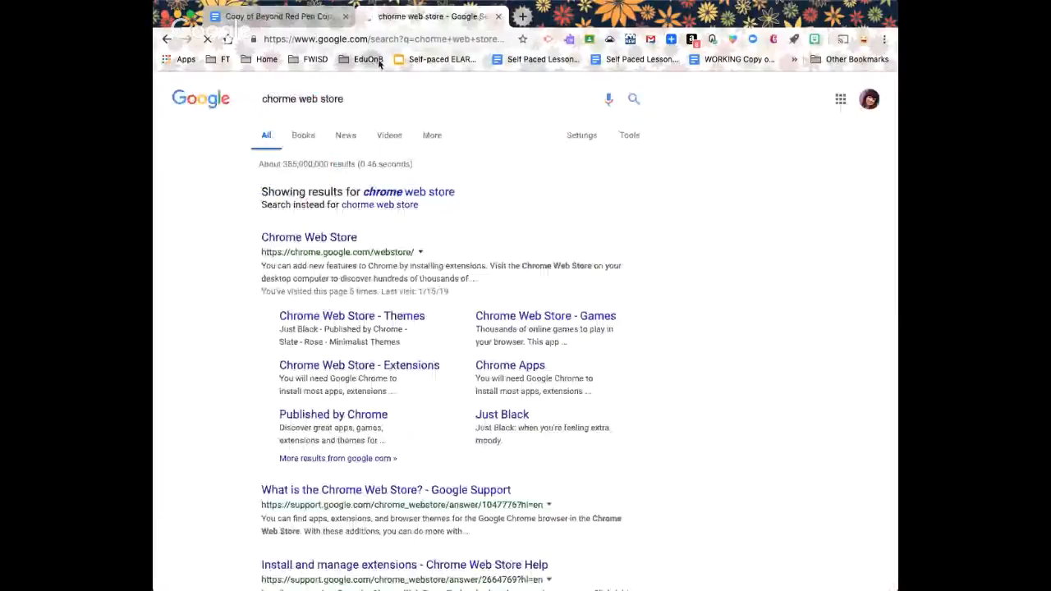
Search the Chrome Web Store for 'wriq' to find the WriQ extension, then return to the essay tab
left_click(326, 240)
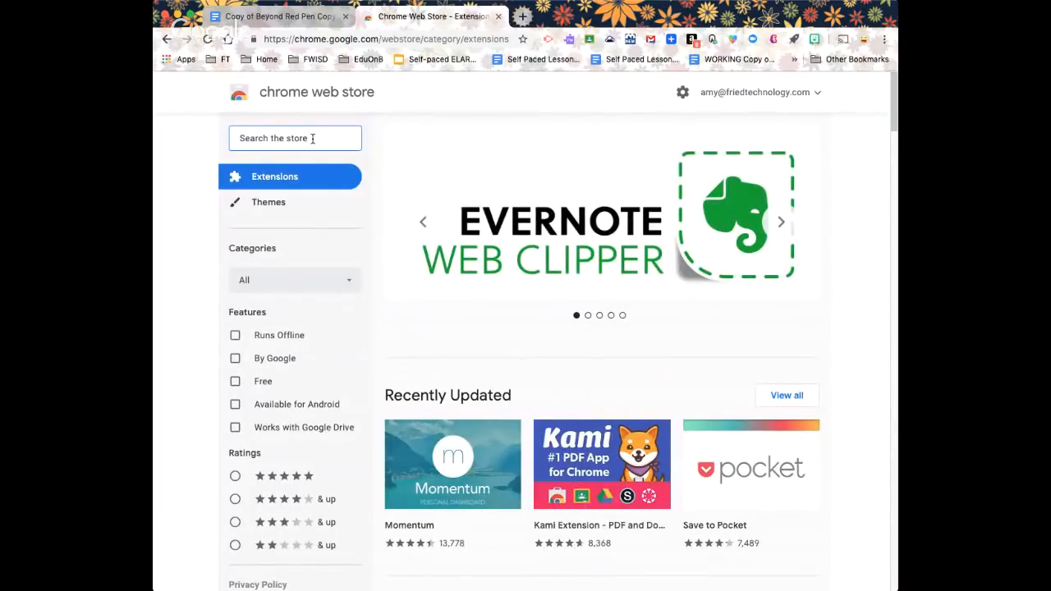
type("wri z")
key("BackSpace")
key("BackSpace")
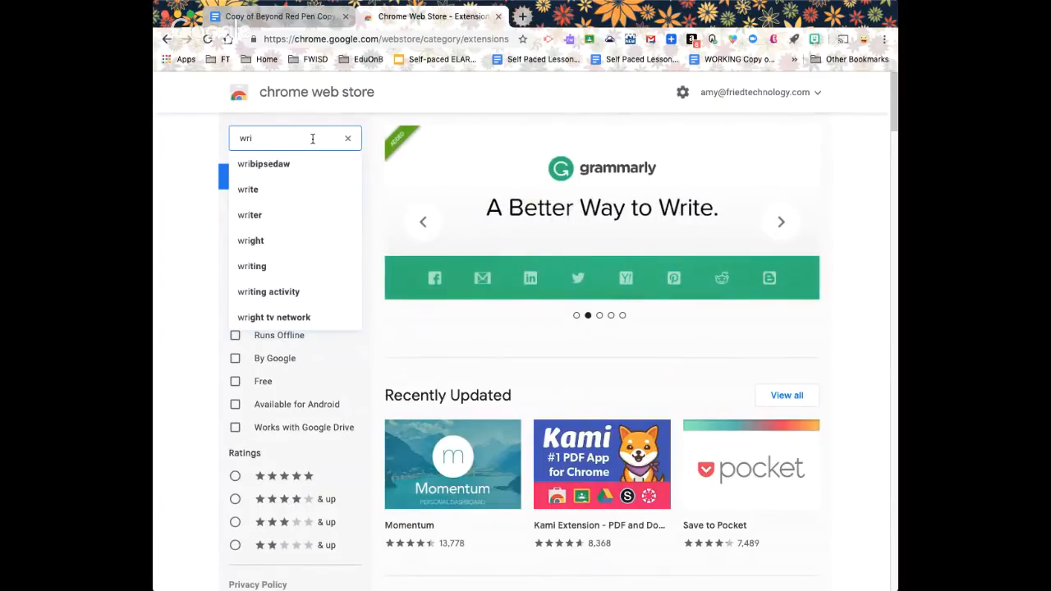
type("q")
key("Return")
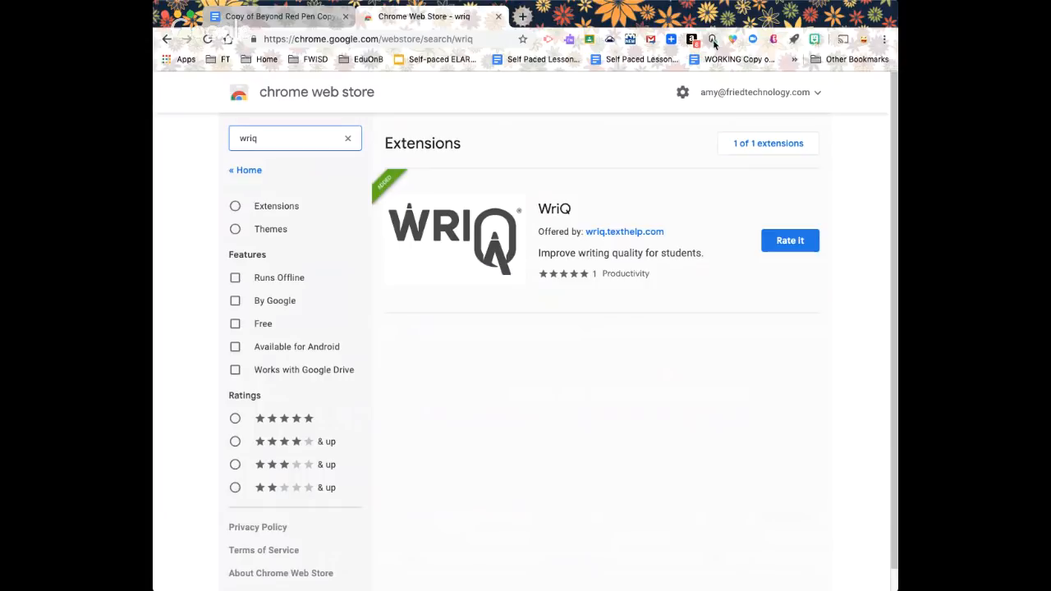
left_click(266, 18)
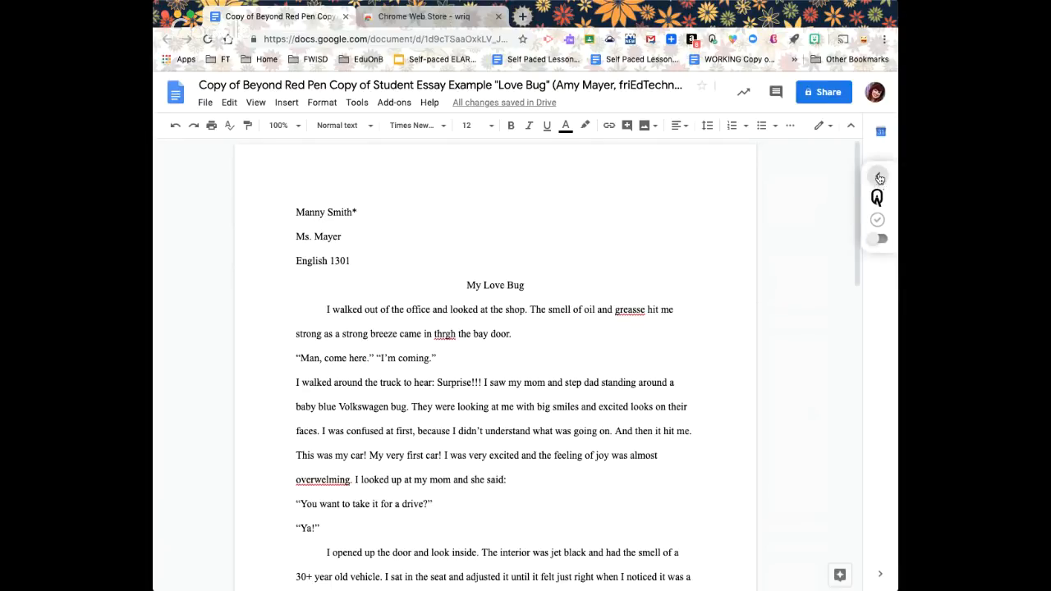
Expand the WriQ panel and set the grade to Grade 12 and the genre to Narrative
left_click(879, 178)
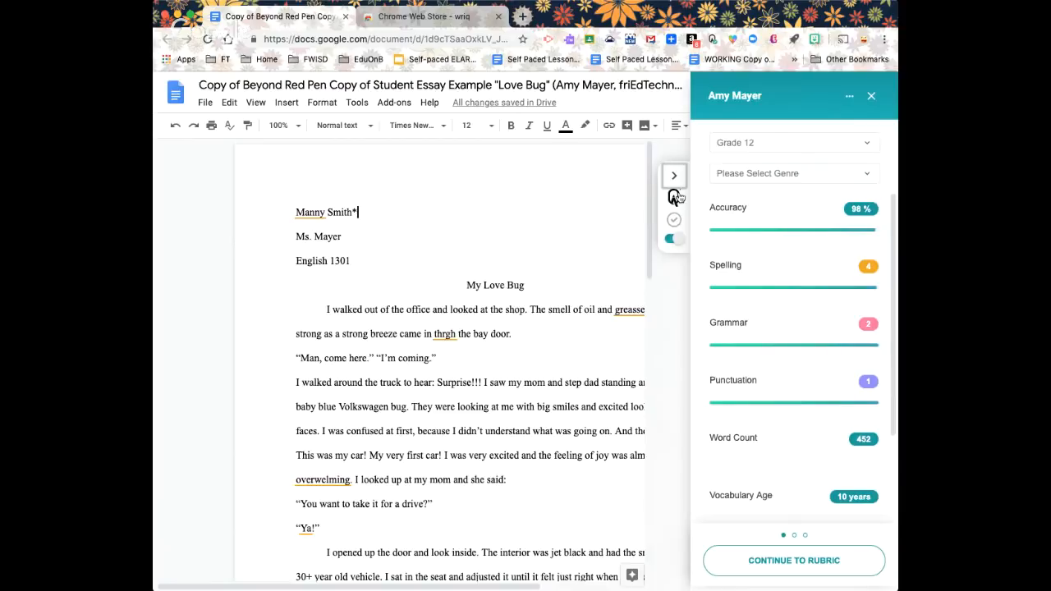
left_click(780, 148)
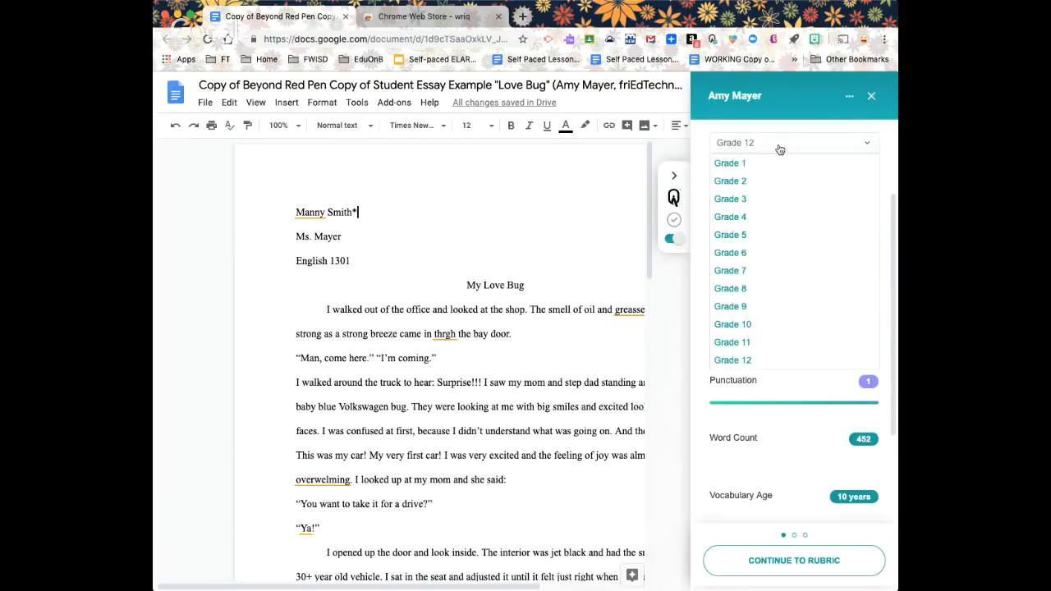
left_click(742, 362)
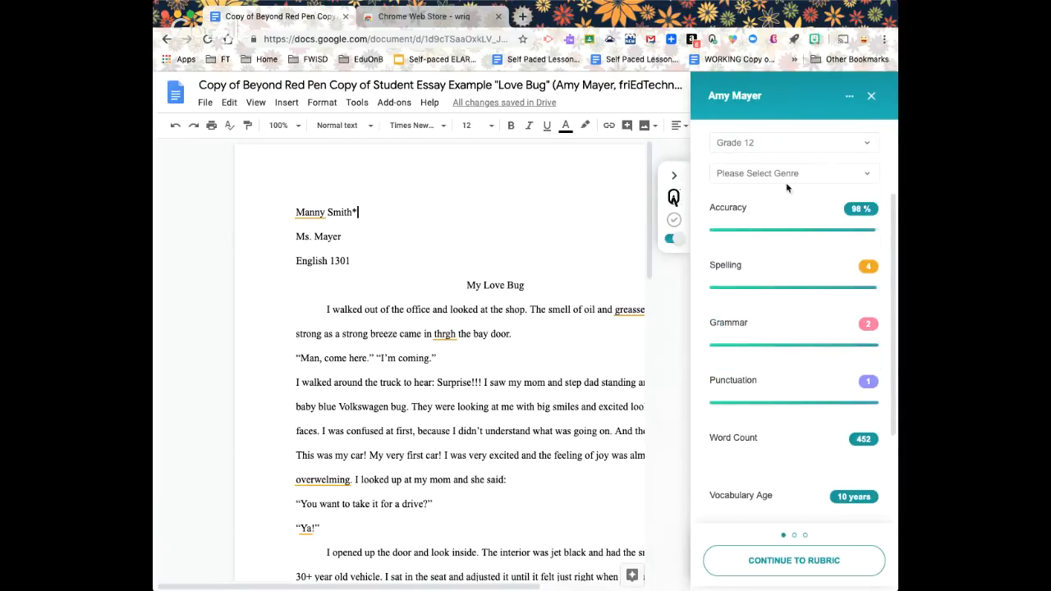
left_click(787, 174)
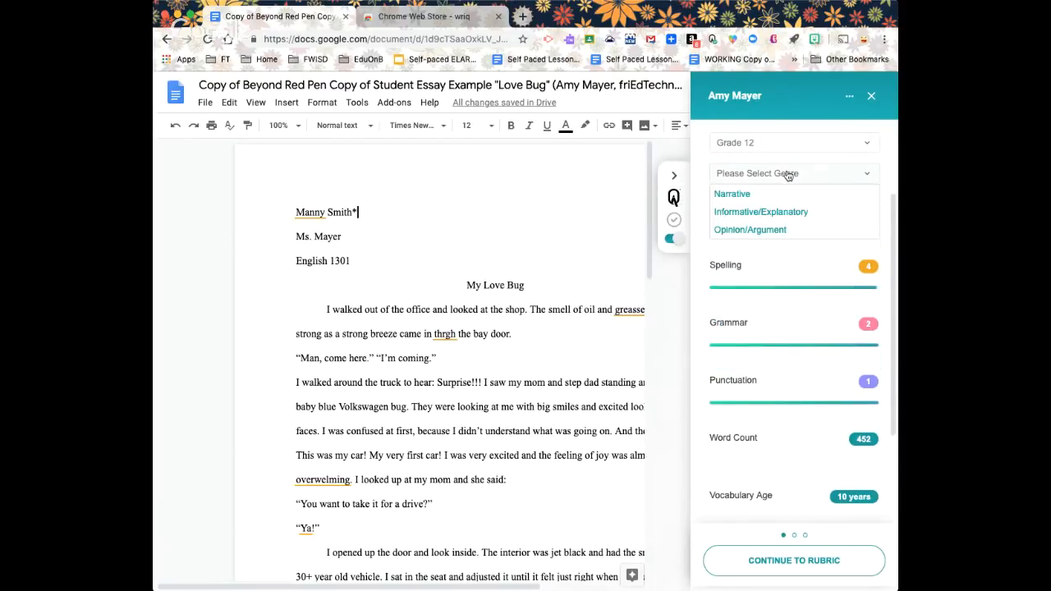
left_click(732, 200)
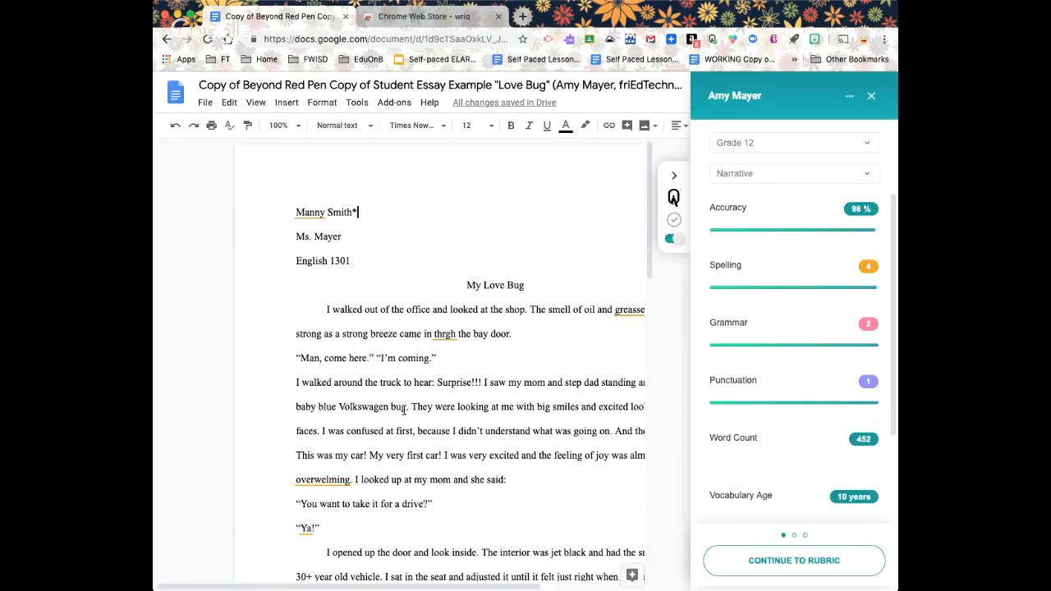
scroll(404, 411, "down", 5)
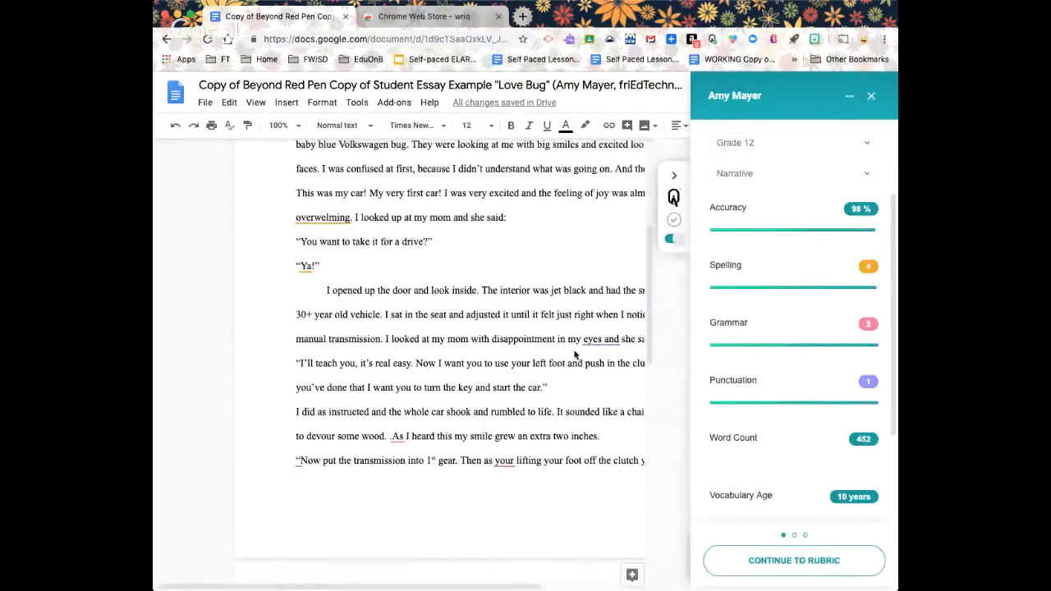
scroll(397, 433, "down", 1)
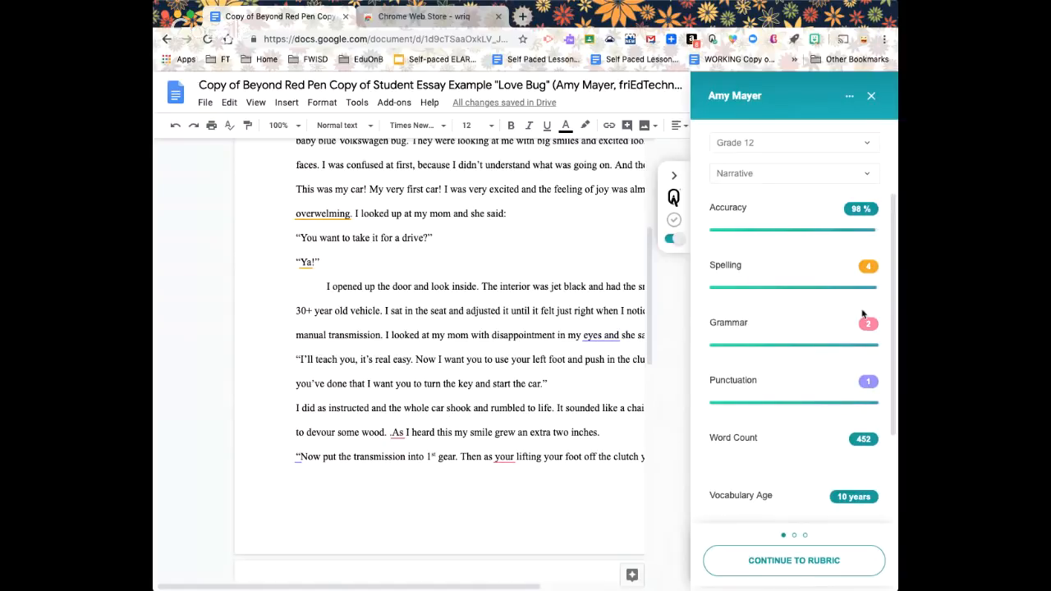
left_click(605, 337)
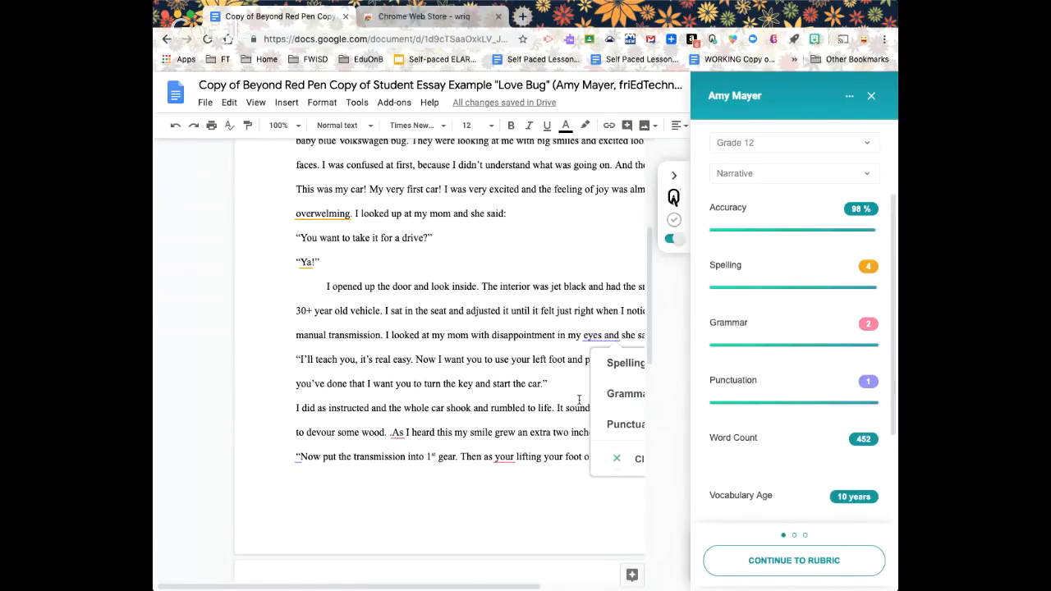
left_click_drag(507, 588, 585, 588)
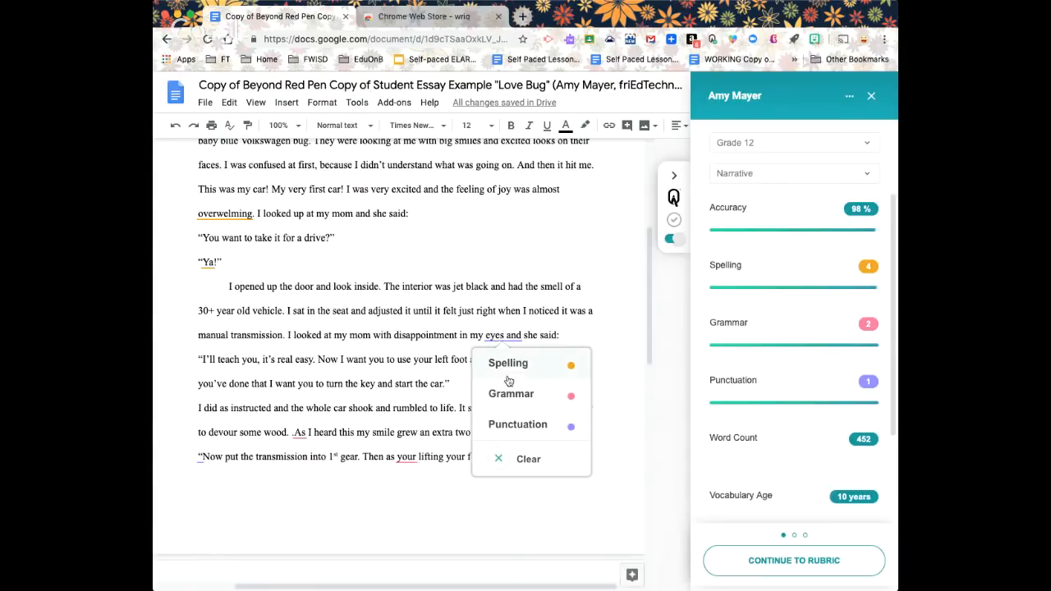
left_click(539, 310)
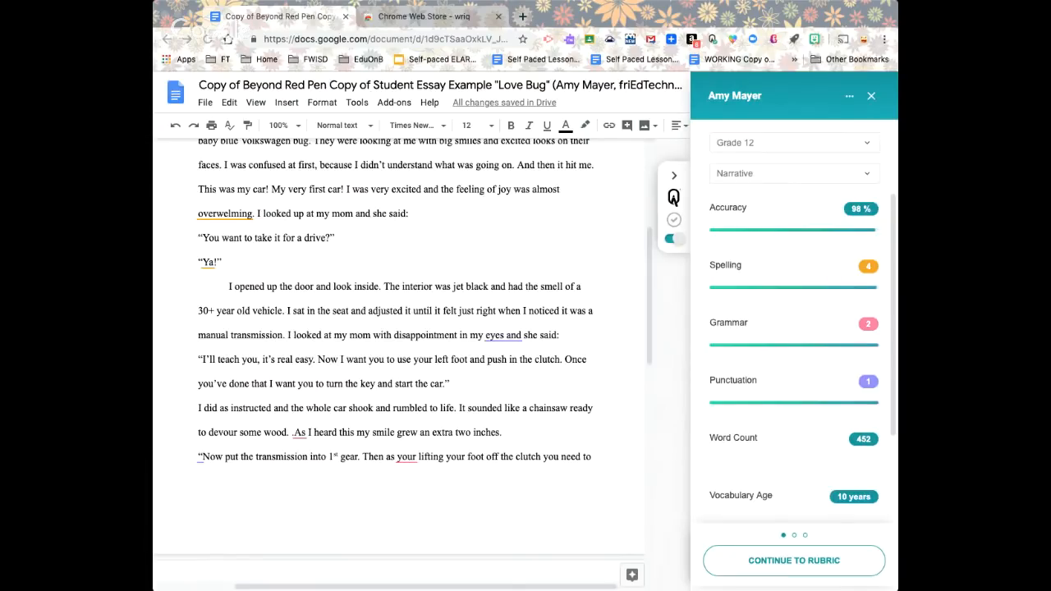
left_click(767, 175)
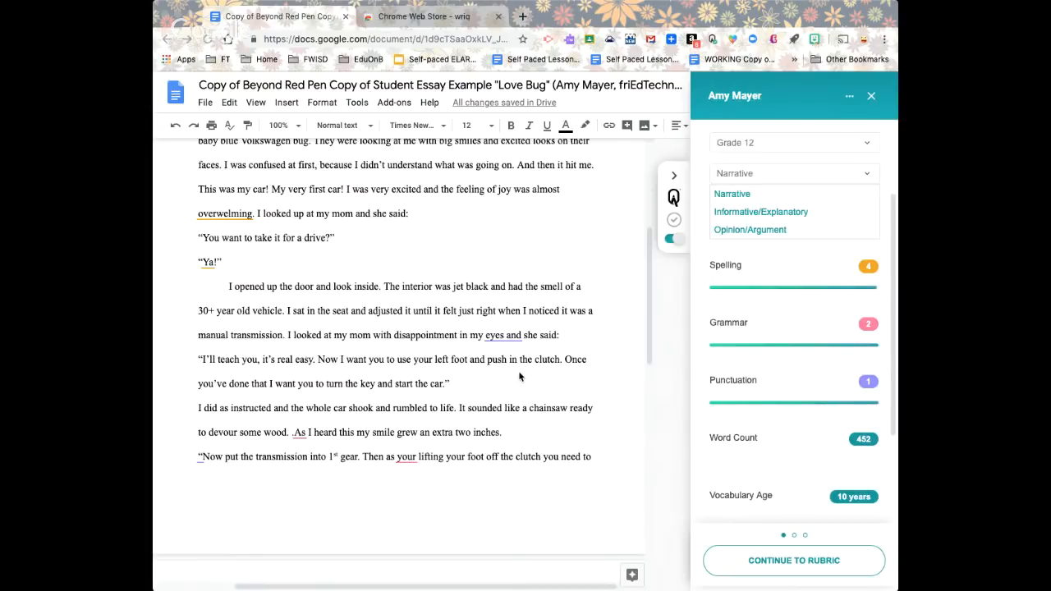
left_click(797, 566)
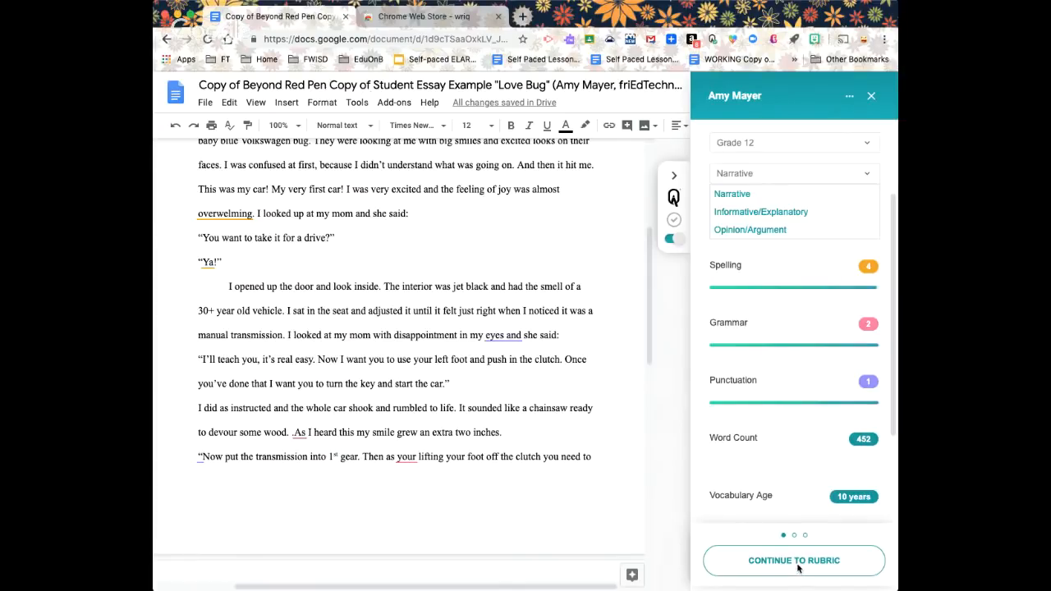
Go to the rubric page, widen the window, and rate Focus/Exposition at Grade Level
left_click(798, 566)
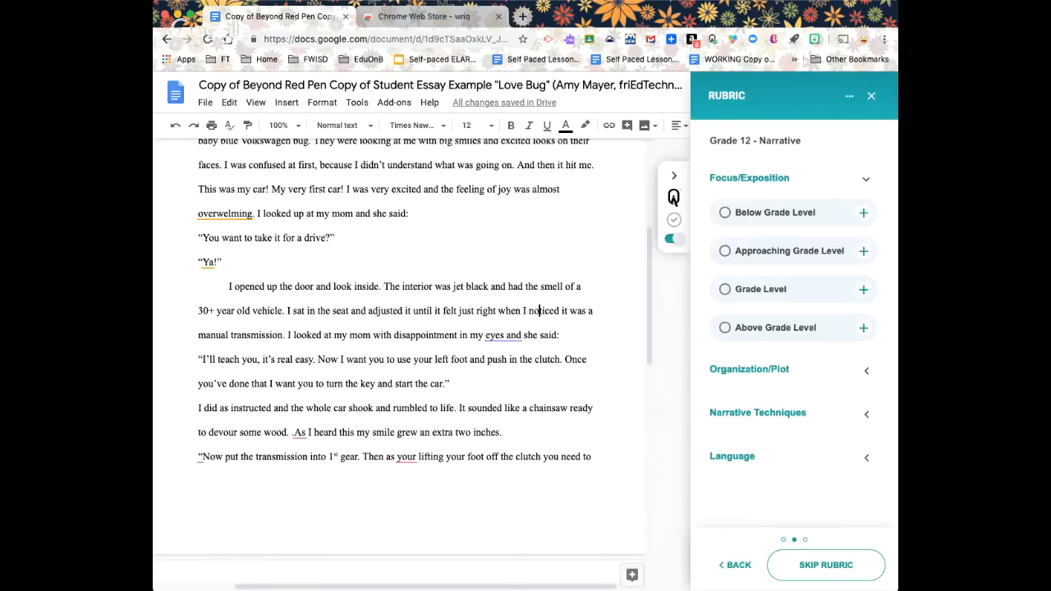
left_click_drag(897, 588, 954, 590)
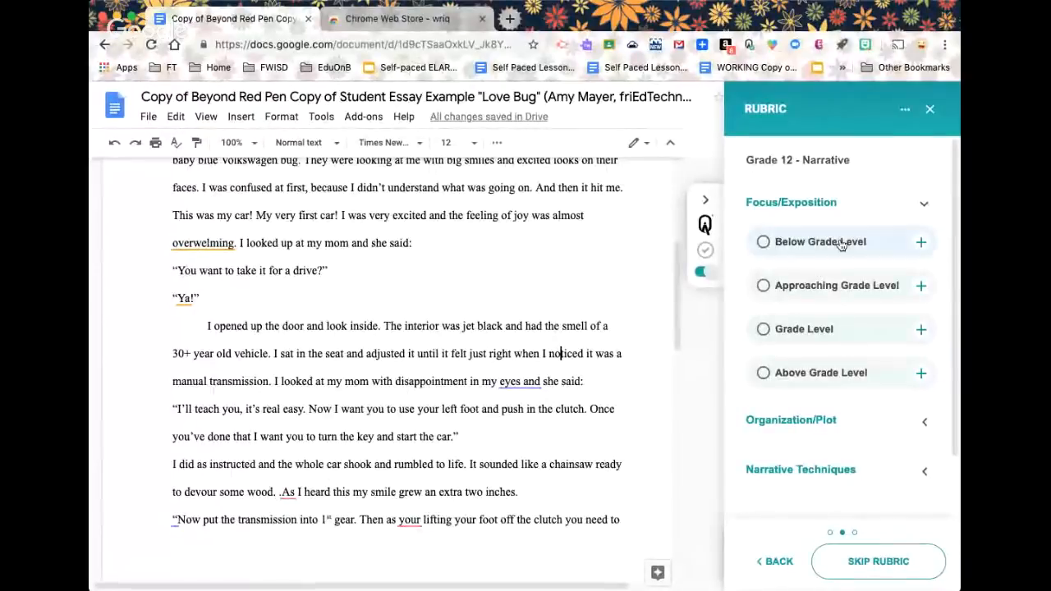
scroll(847, 340, "down", 2)
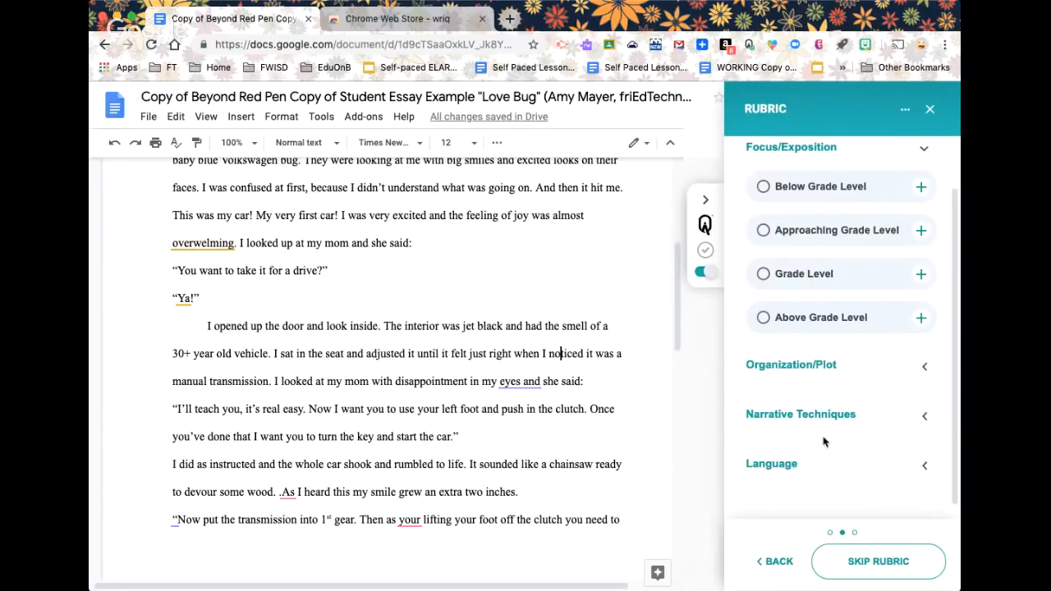
scroll(858, 345, "up", 2)
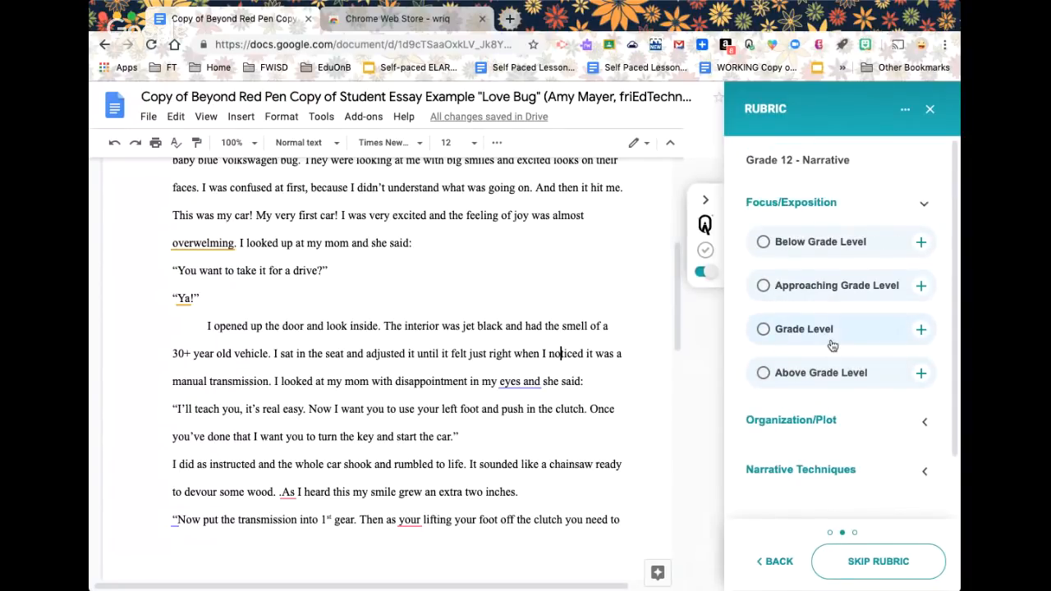
left_click(925, 336)
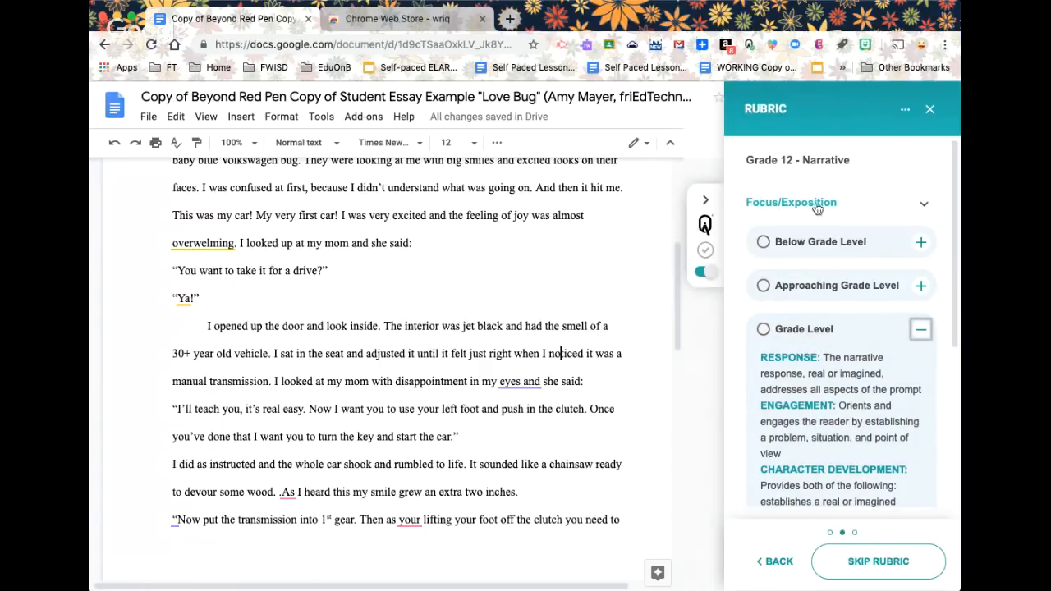
scroll(846, 375, "down", 2)
scroll(847, 374, "up", 3)
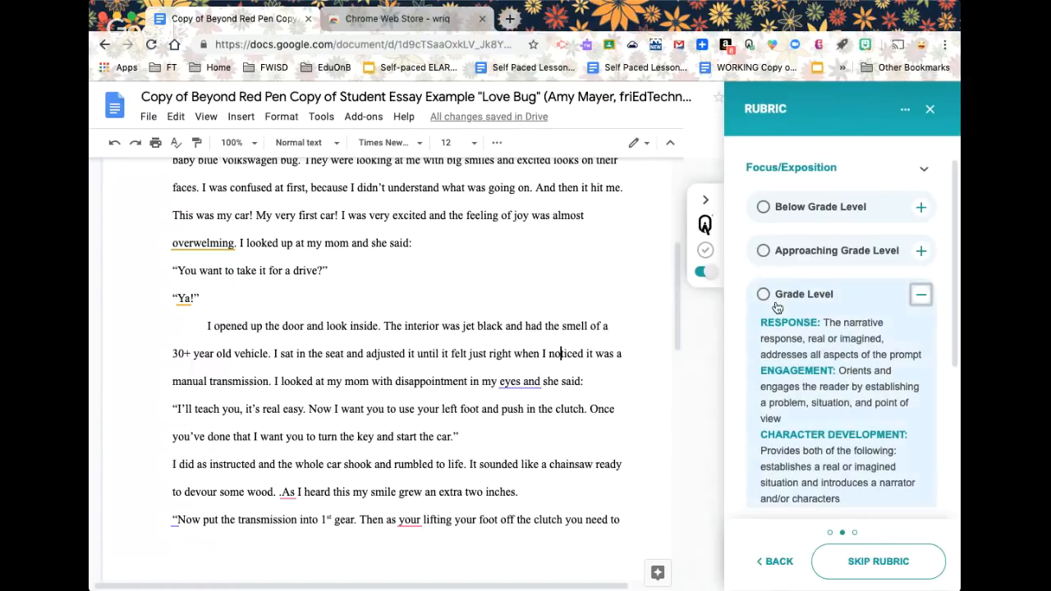
left_click(763, 295)
Rate Organization/Plot Above, Narrative Techniques At, and Language Approaching Grade Level, then continue
scroll(837, 383, "down", 5)
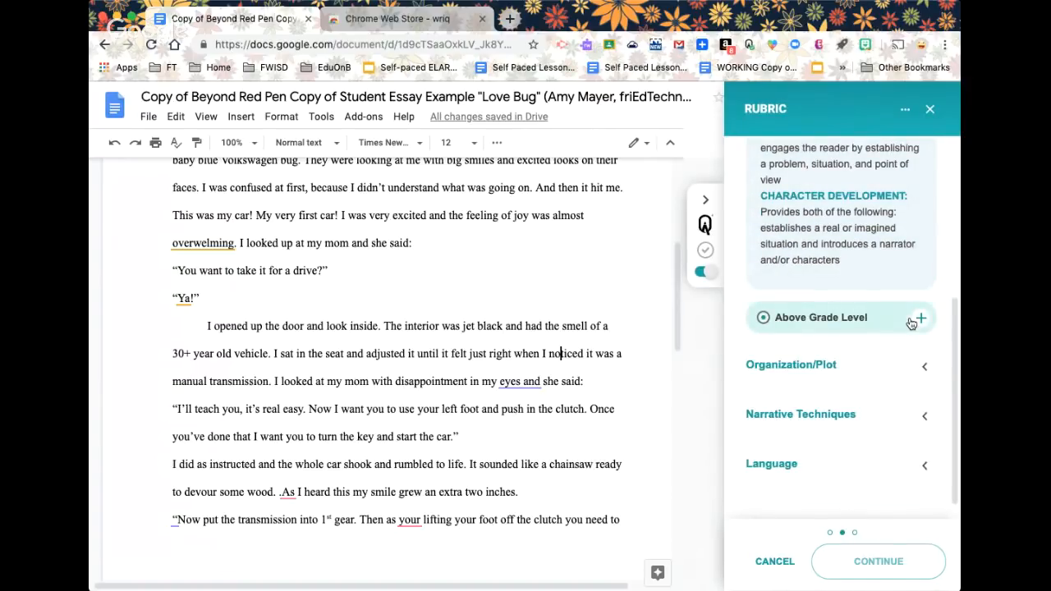
scroll(895, 320, "up", 2)
scroll(862, 312, "down", 2)
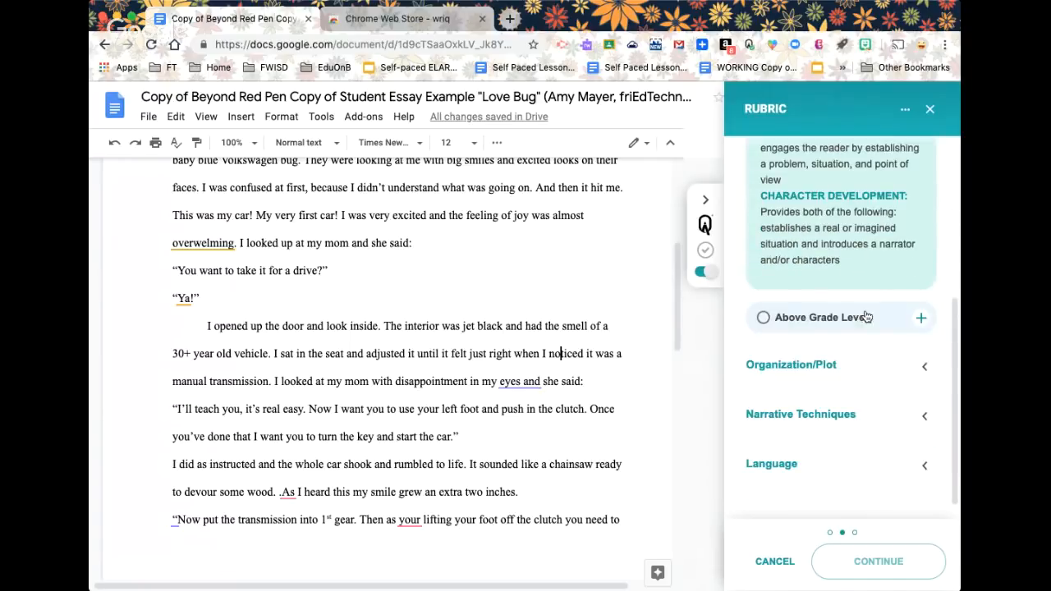
left_click(843, 368)
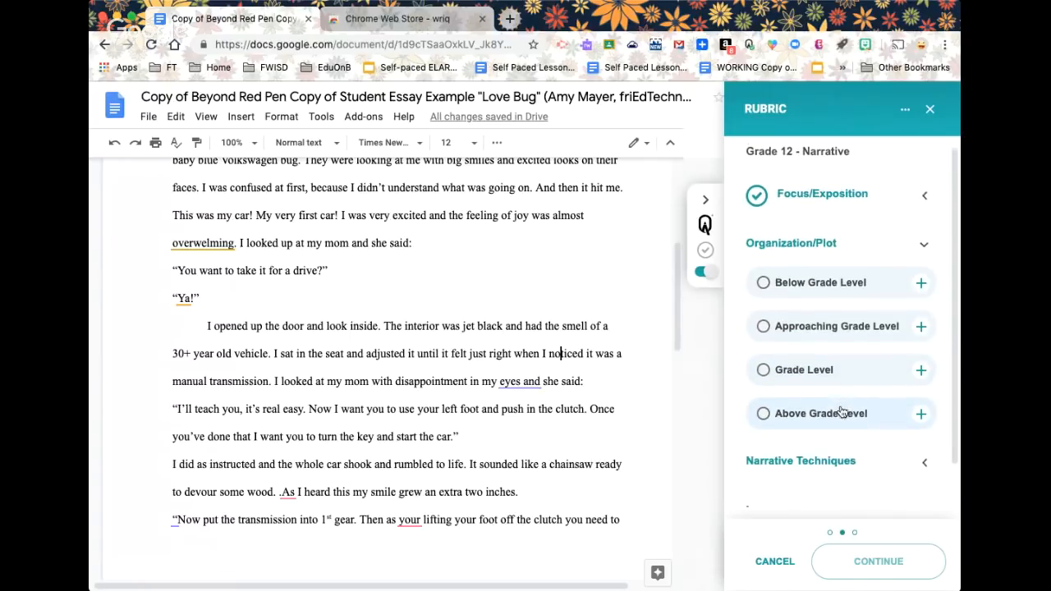
left_click(828, 410)
left_click(862, 419)
left_click(818, 377)
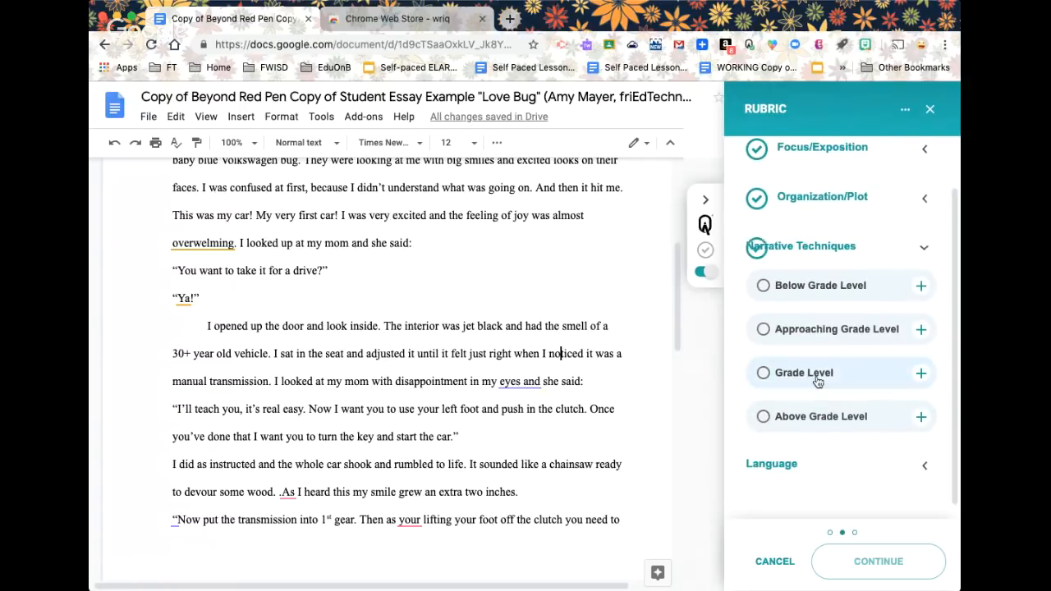
left_click(831, 464)
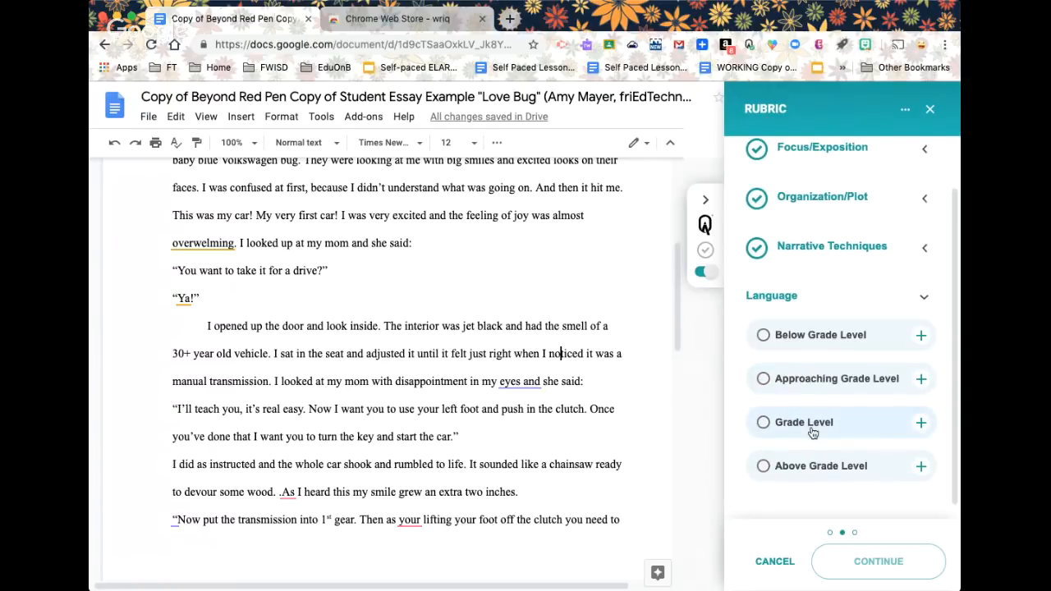
left_click(811, 381)
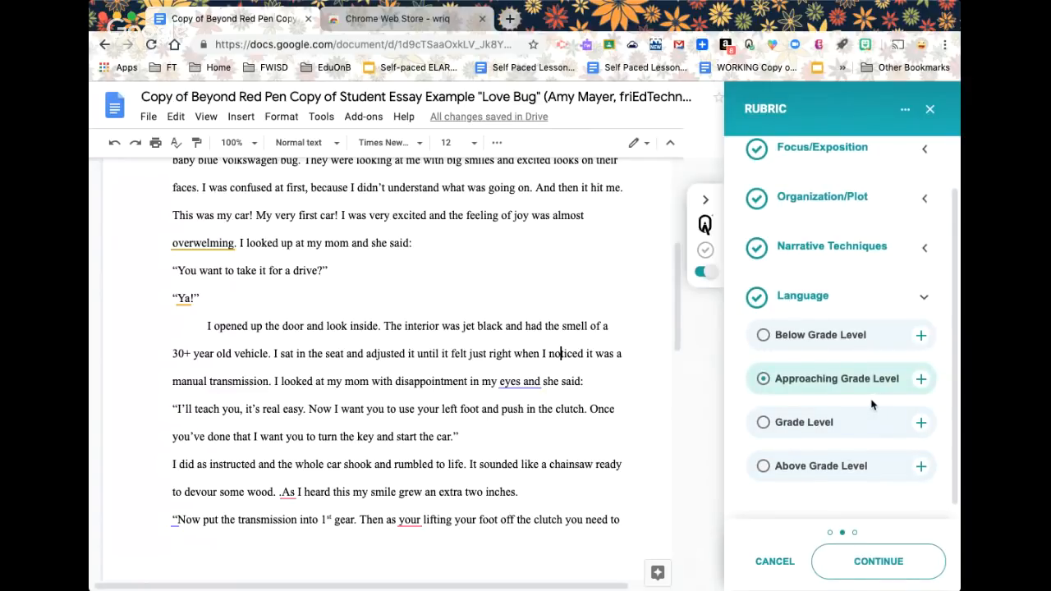
scroll(874, 457, "up", 1)
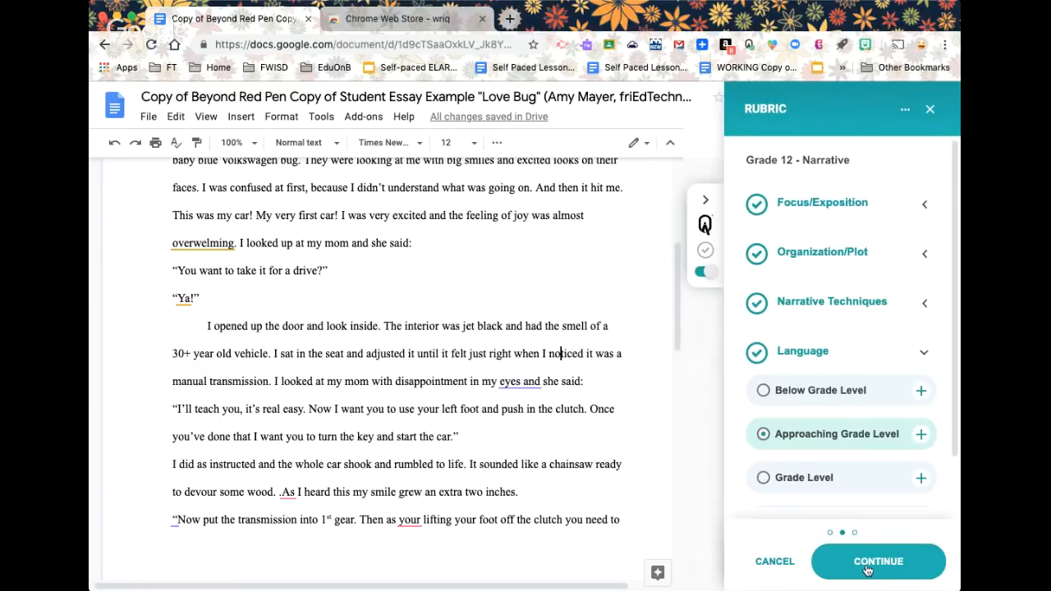
left_click(868, 567)
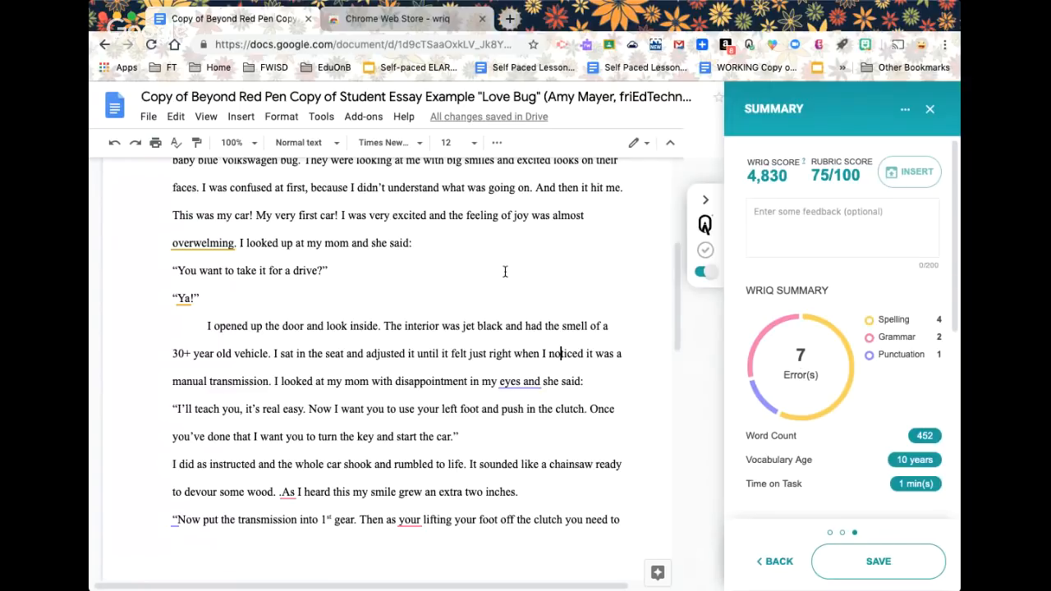
Enter the feedback 'Great title! Nice use quotation marks and dialog' and save the score
scroll(505, 271, "up", 5)
left_click(780, 211)
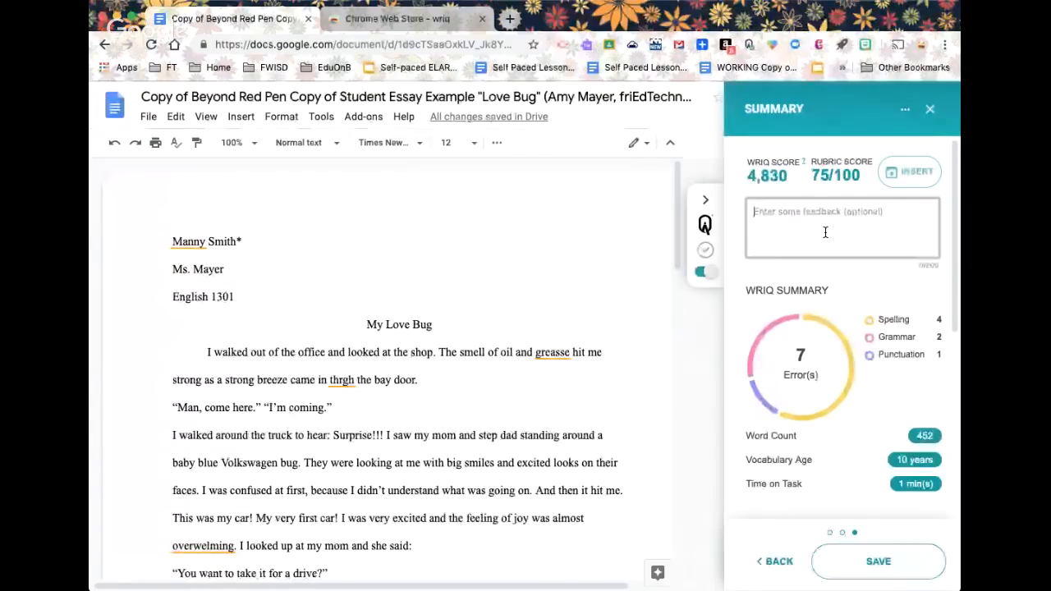
type("Grea")
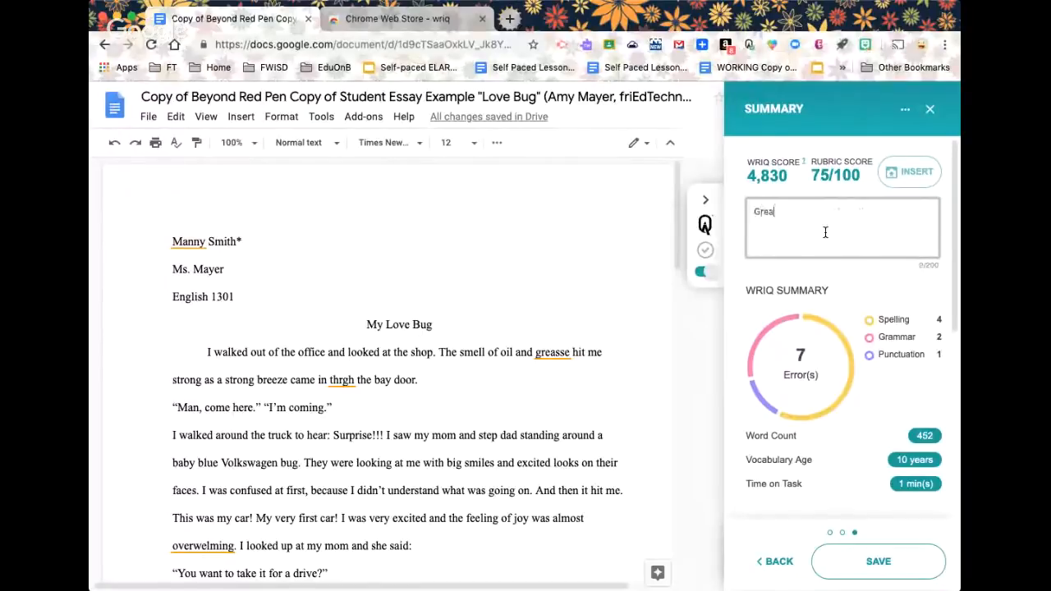
type("t title!")
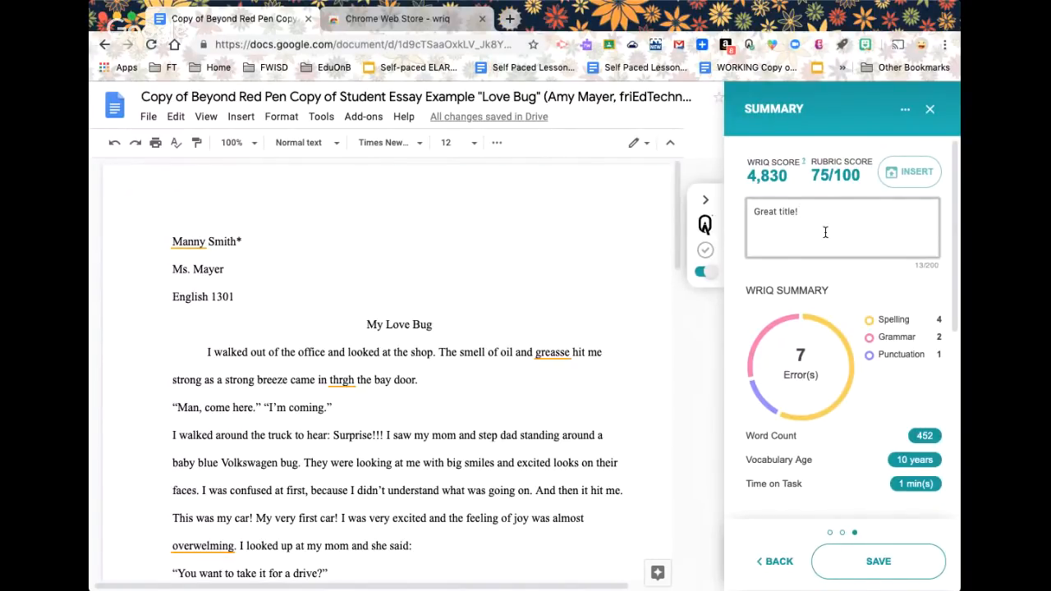
type("Nice use quotation marks and dialog")
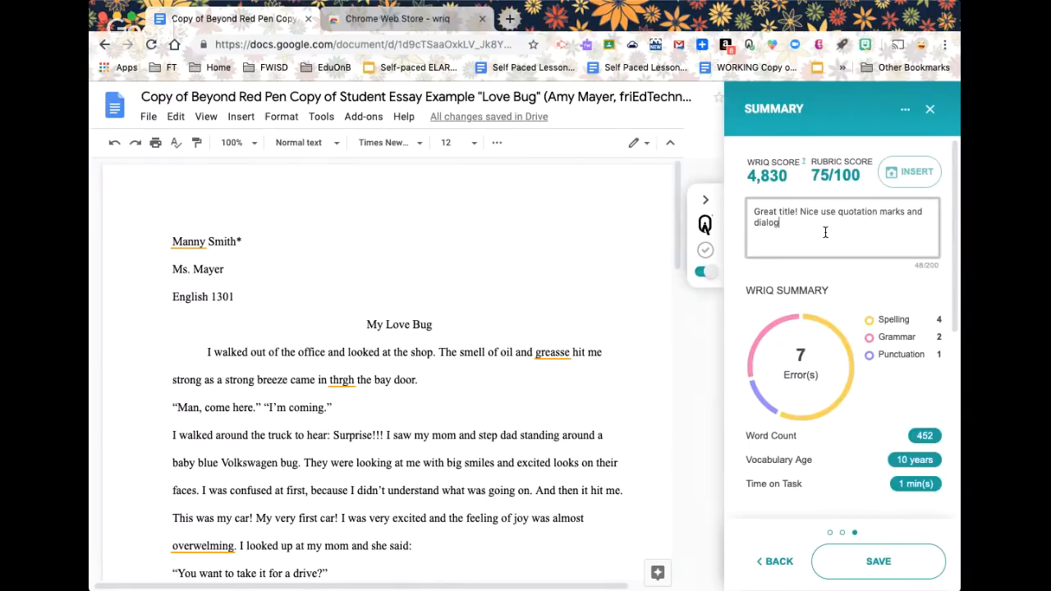
left_click_drag(777, 222, 738, 210)
left_click(848, 251)
left_click(877, 560)
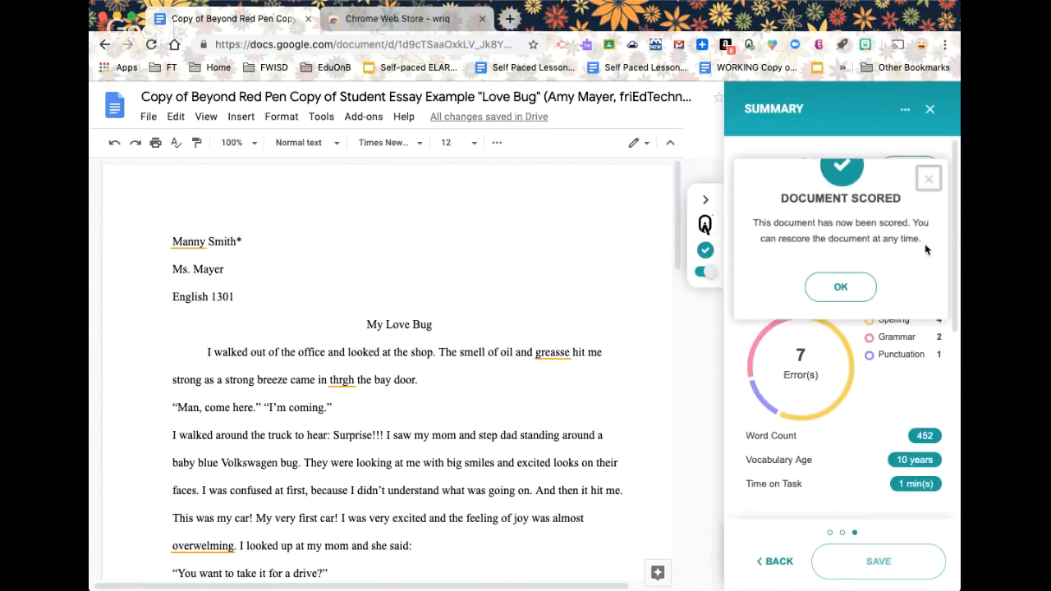
Acknowledge the Document Scored notice and start inserting the score report
left_click(841, 287)
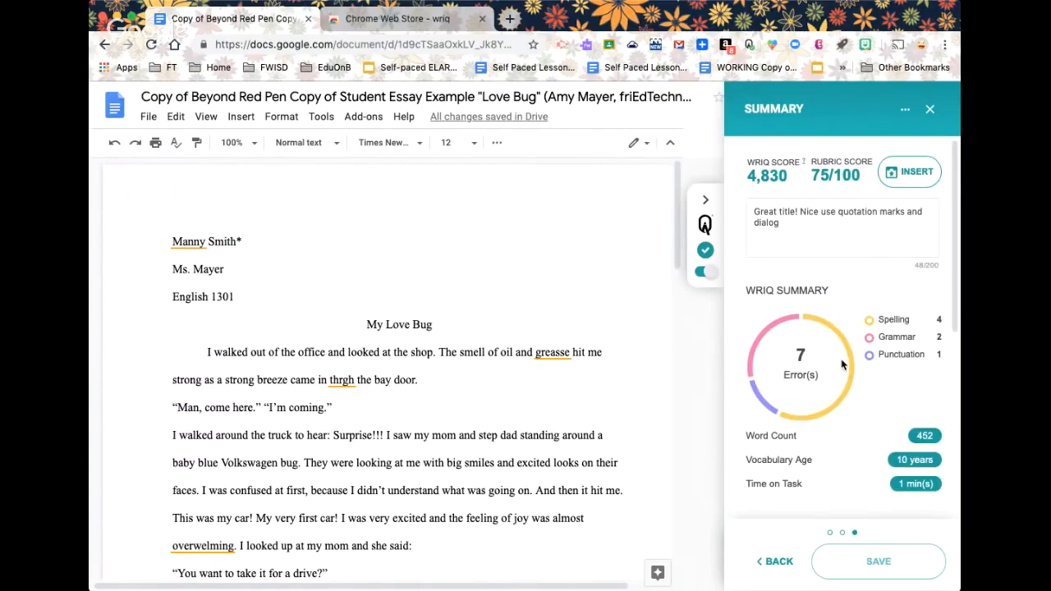
left_click(910, 189)
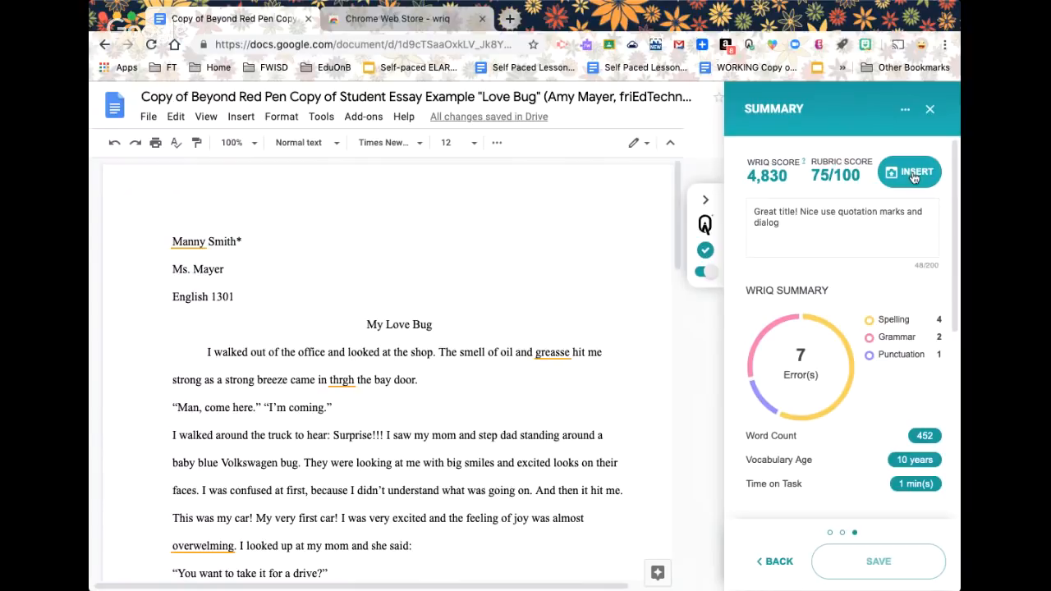
Insert the WriQ report with 4,830 and 75/100 scores, then turn error marking back on
left_click(914, 176)
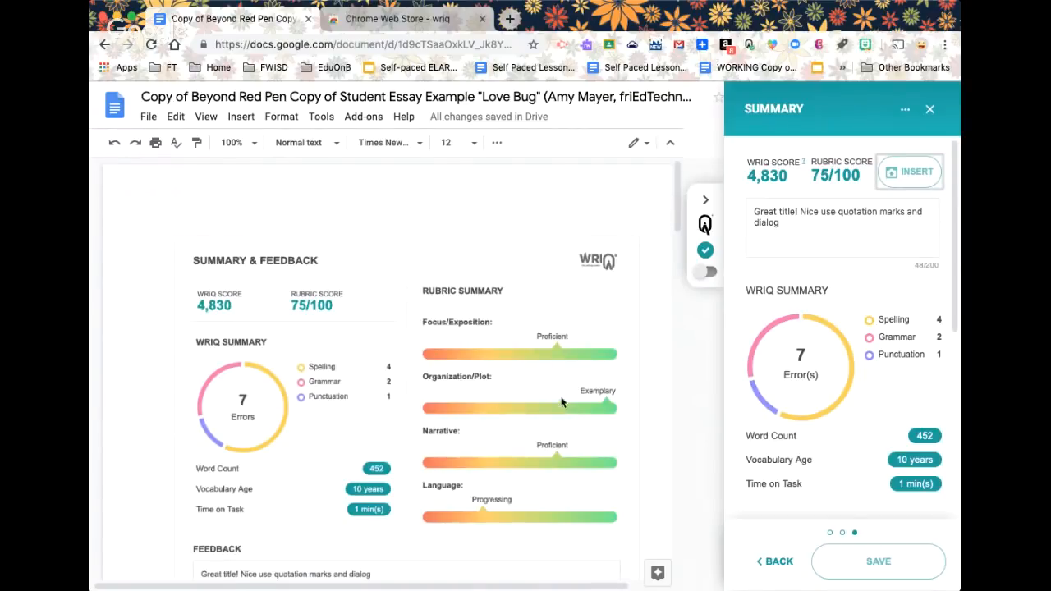
scroll(562, 411, "down", 3)
scroll(566, 405, "up", 3)
scroll(552, 415, "down", 3)
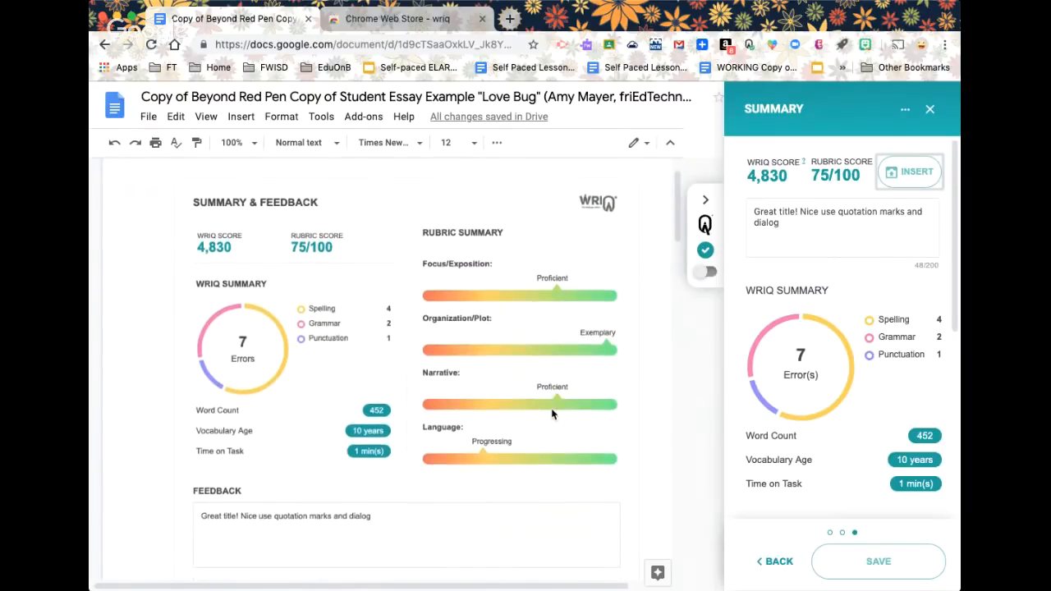
scroll(552, 414, "up", 3)
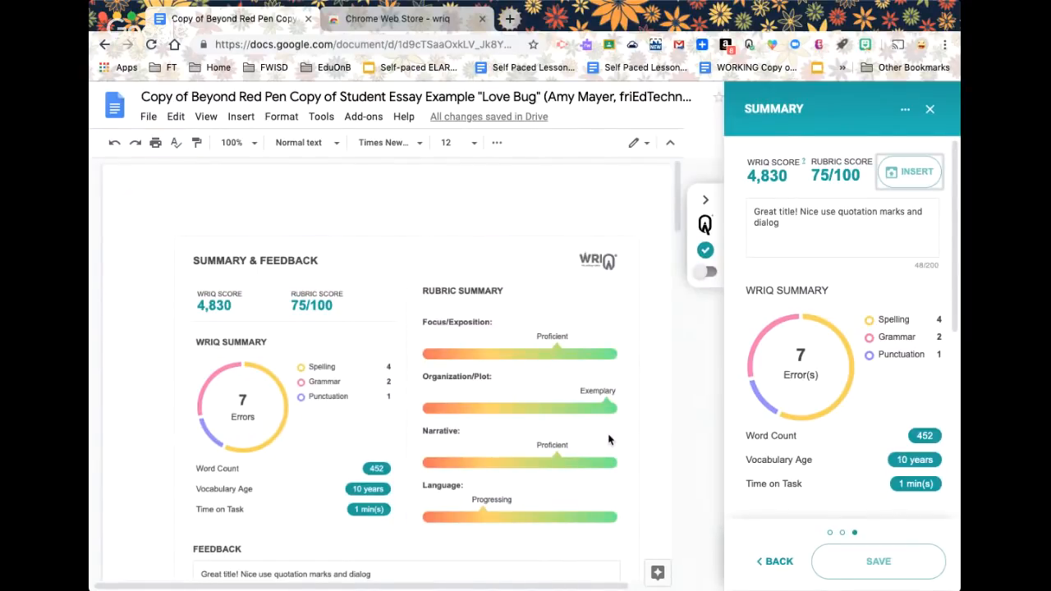
left_click(711, 275)
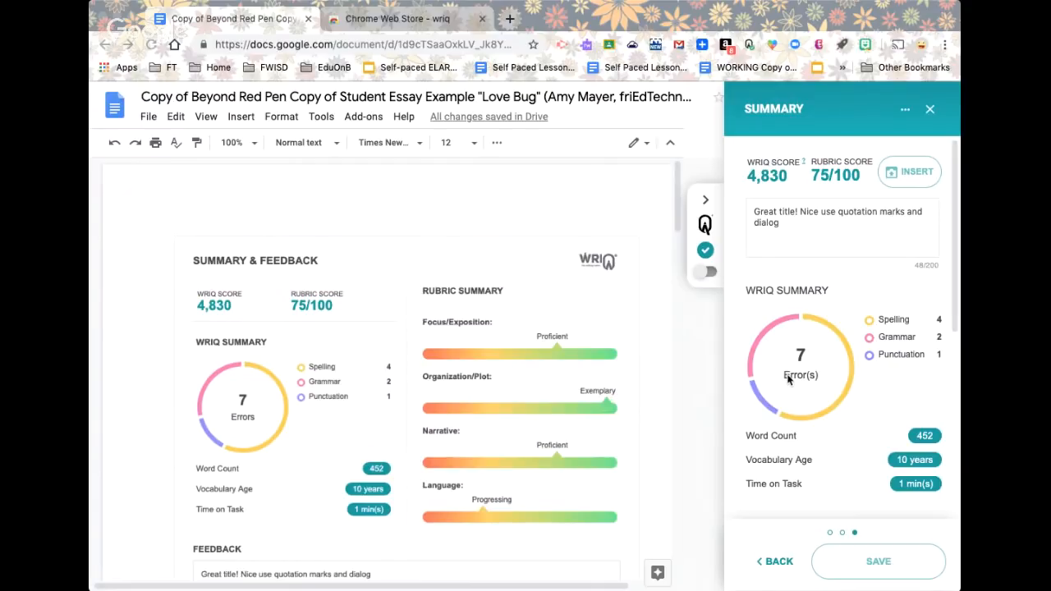
scroll(422, 476, "down", 3)
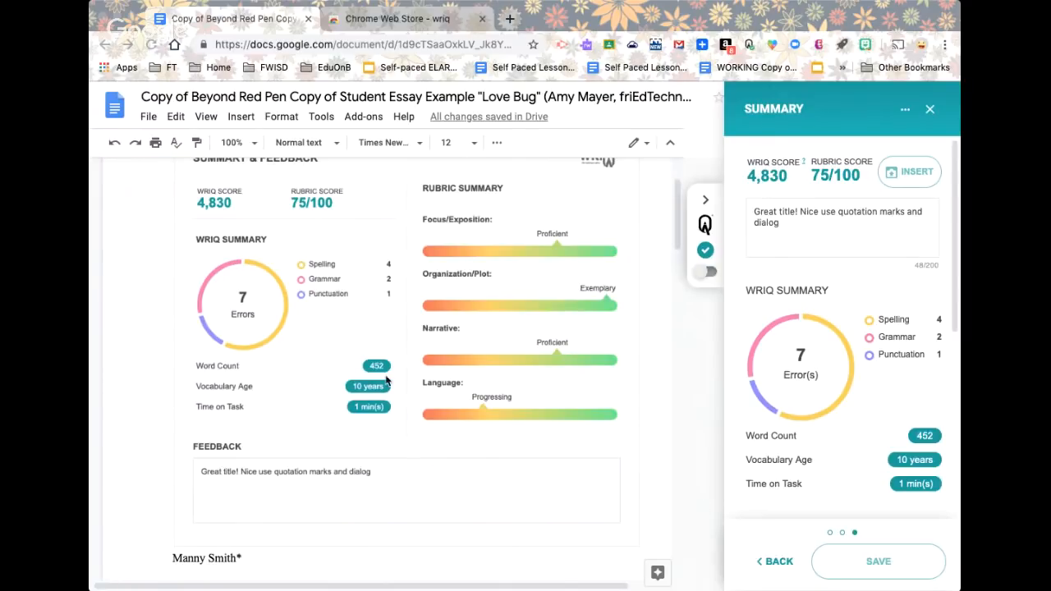
scroll(386, 381, "up", 2)
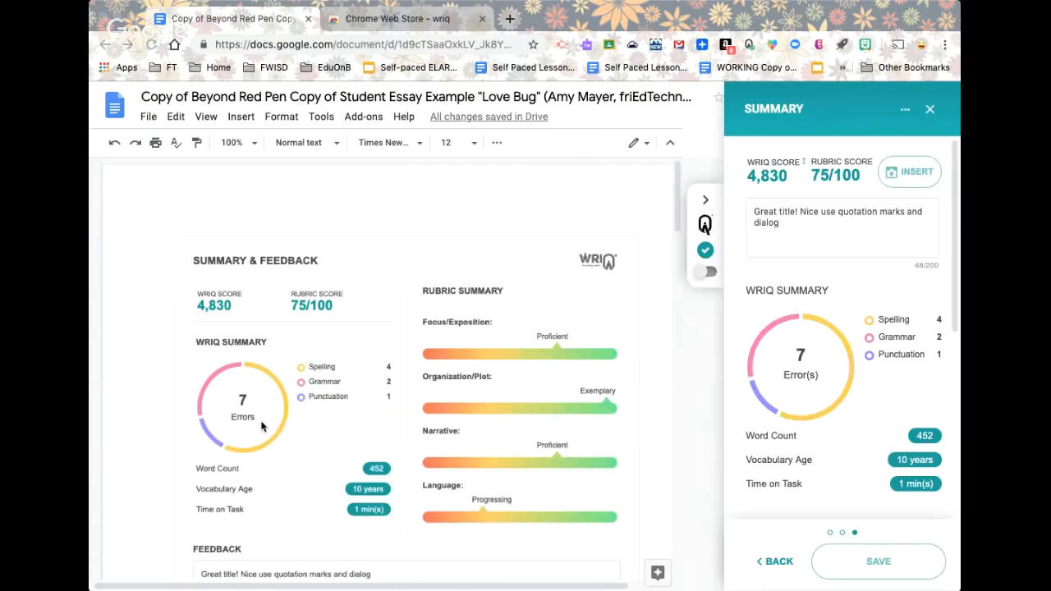
Return to the rubric ratings, then close the WriQ side panel
left_click(777, 562)
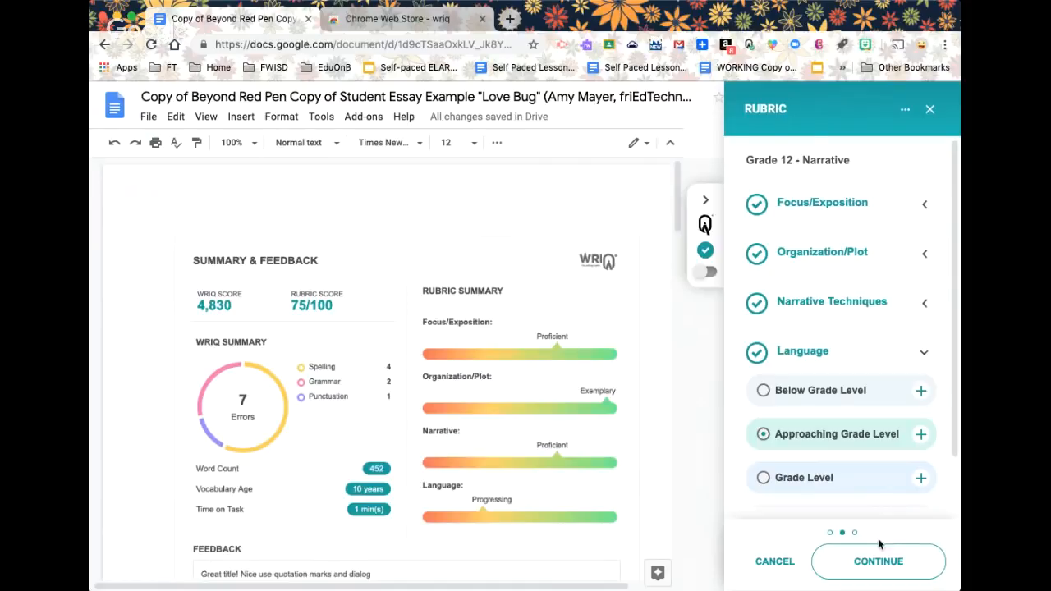
left_click(931, 109)
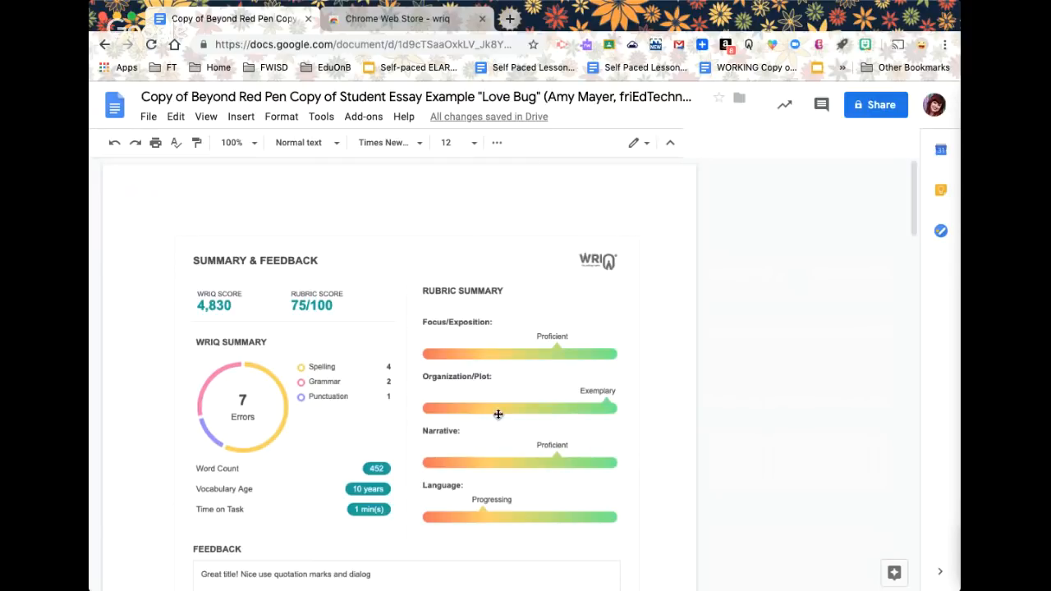
Scroll through the essay to review the WriQ report showing 4,830, 75/100 and 7 errors
scroll(509, 405, "down", 1)
scroll(508, 405, "down", 5)
scroll(508, 406, "up", 5)
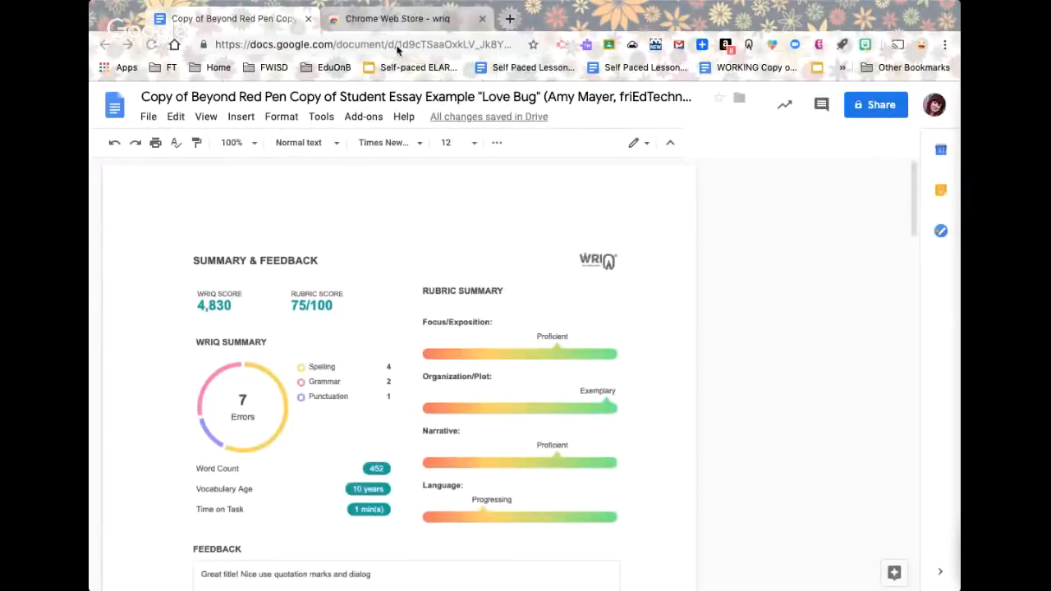
Load jamboard.google.com after the mistyped jamboard.com, reaching the Recent Jams page
type("jamboard.com")
key("Return")
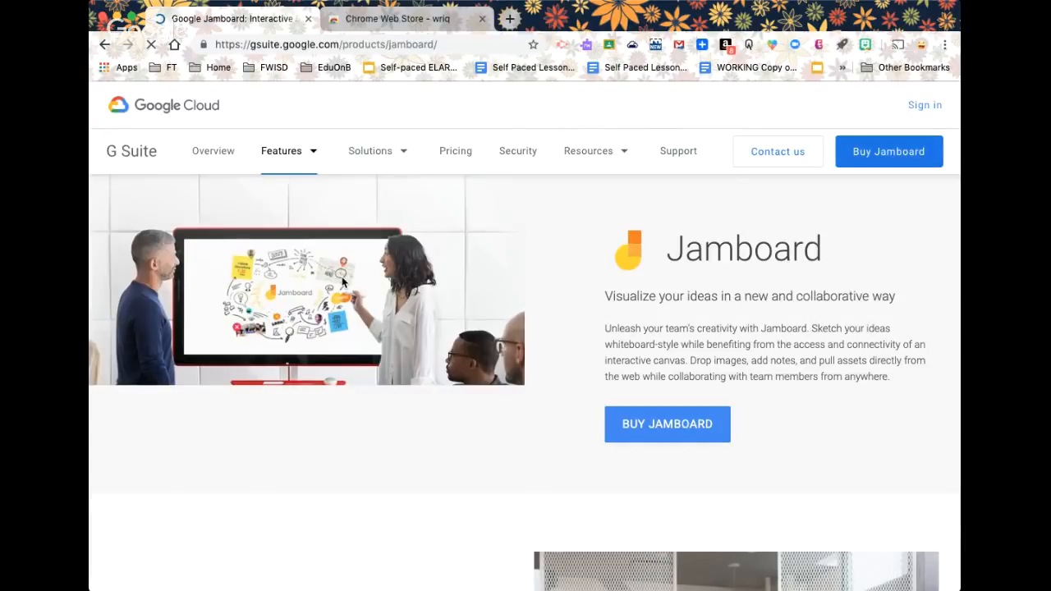
left_click(251, 45)
type("jamboard.google.com")
key("Return")
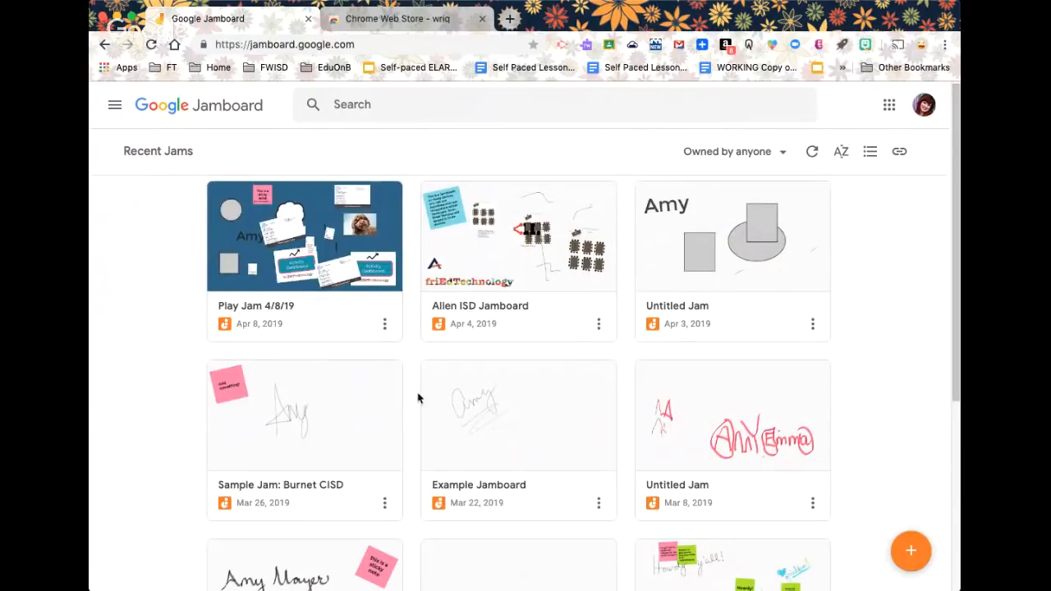
Create a new blank jam and handwrite the letter A of the name in pen
left_click(910, 550)
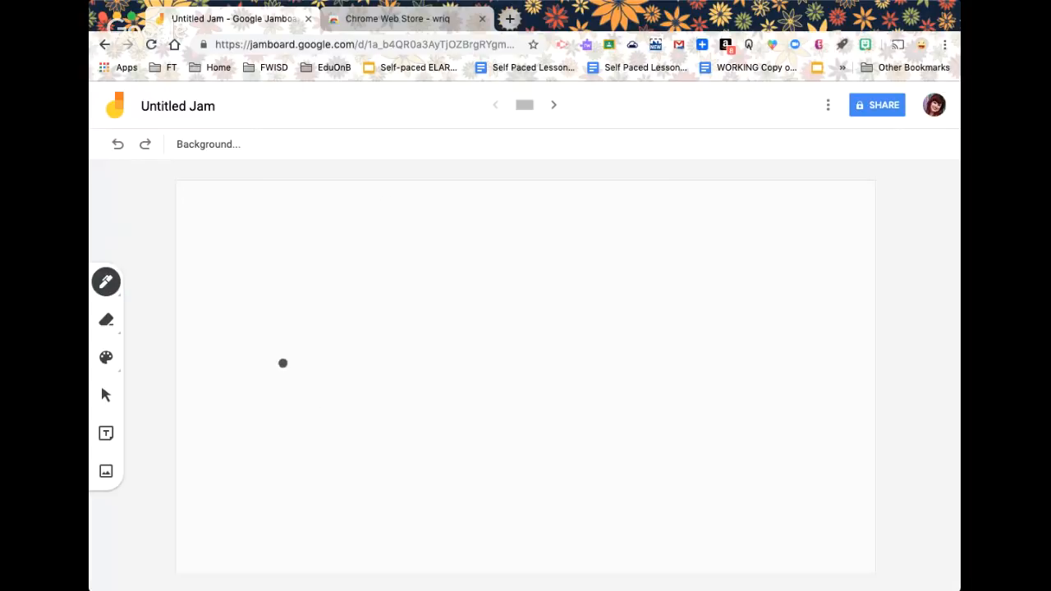
mouse_move(284, 358)
left_mouse_down()
mouse_move(334, 307)
mouse_move(383, 340)
mouse_move(394, 283)
left_mouse_up()
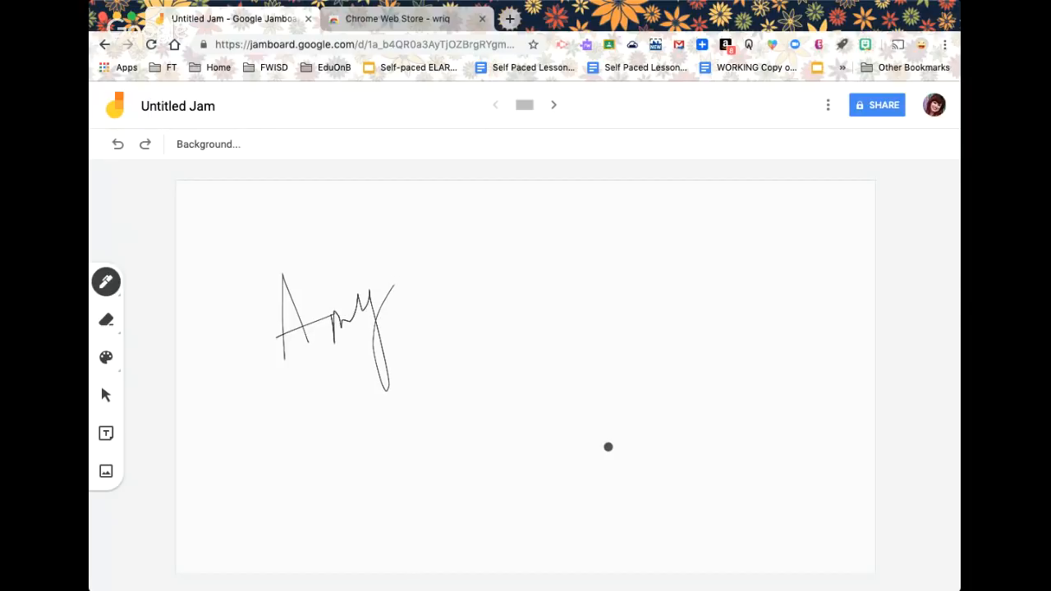
Invite the collaborator's Gmail address to the jam and send the invitation
left_click(876, 107)
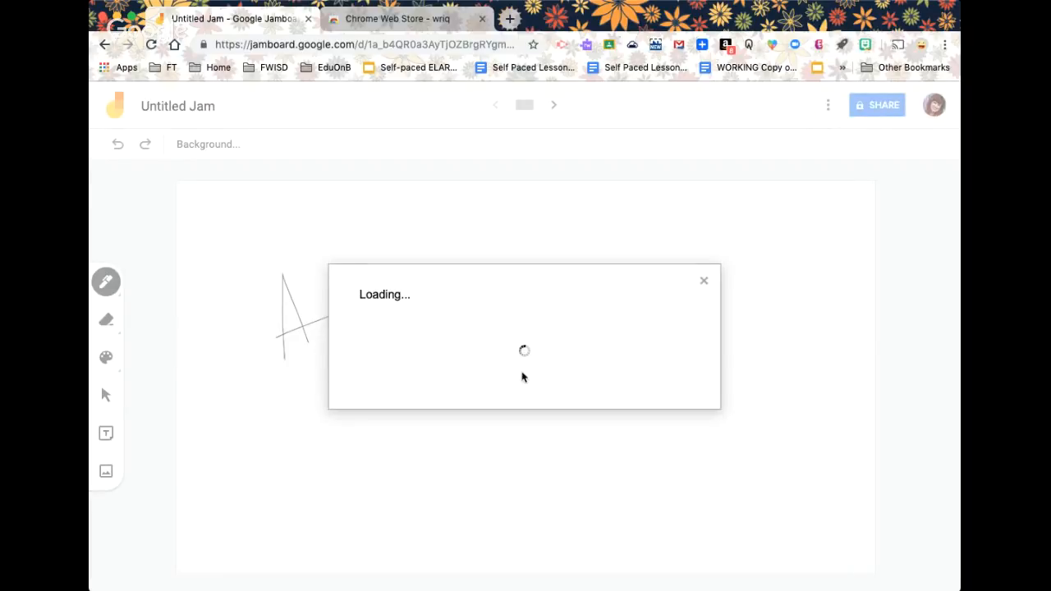
left_click(416, 431)
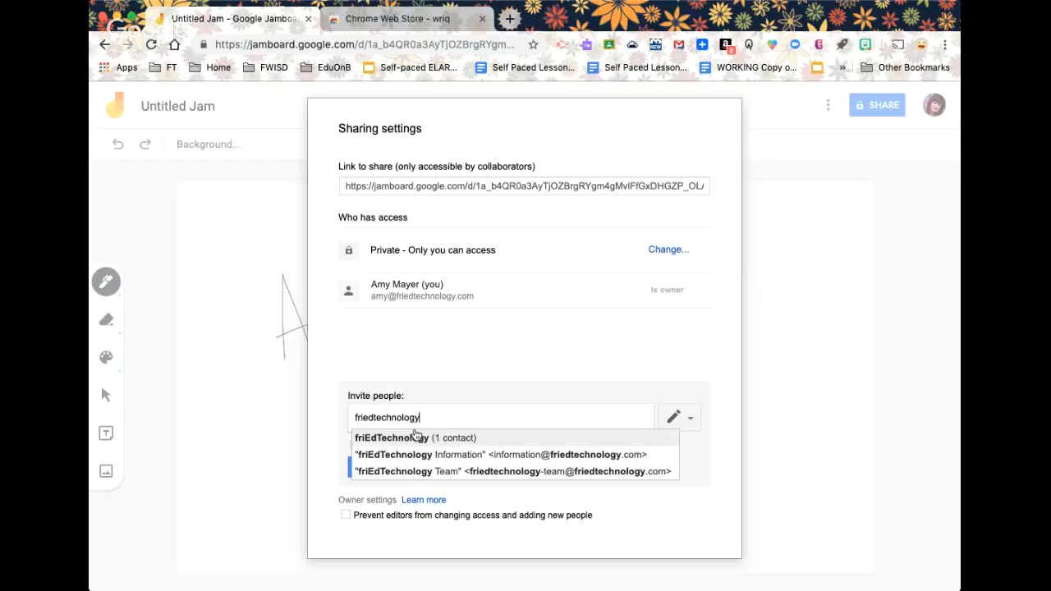
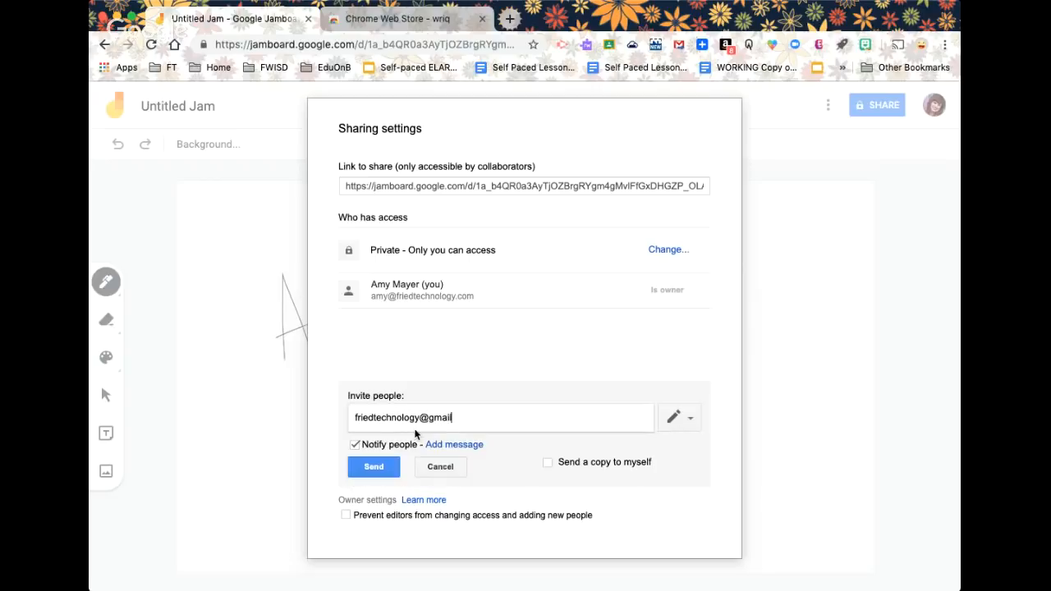
left_click(375, 468)
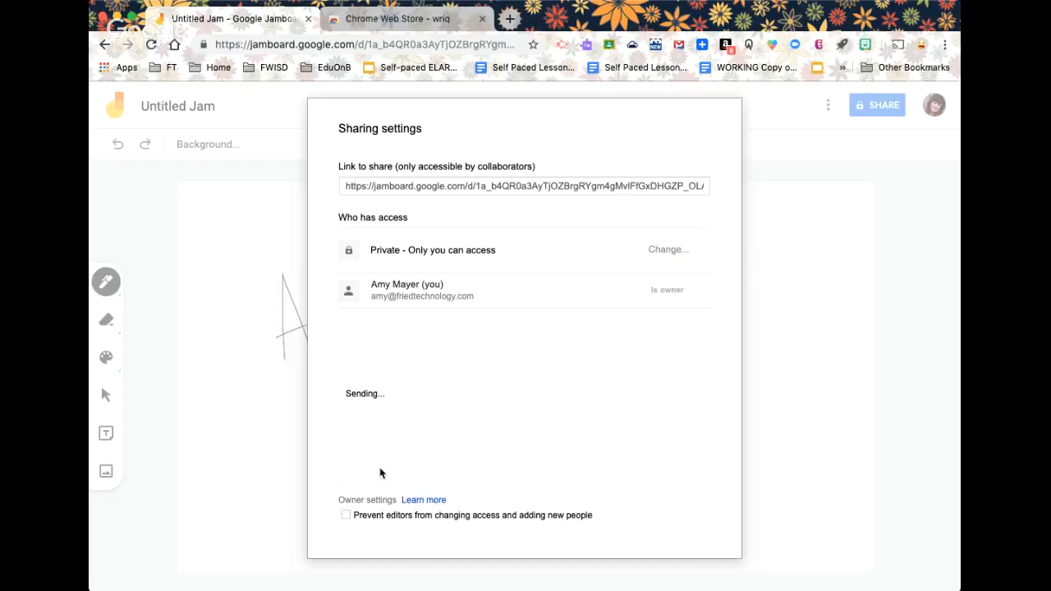
left_click(361, 505)
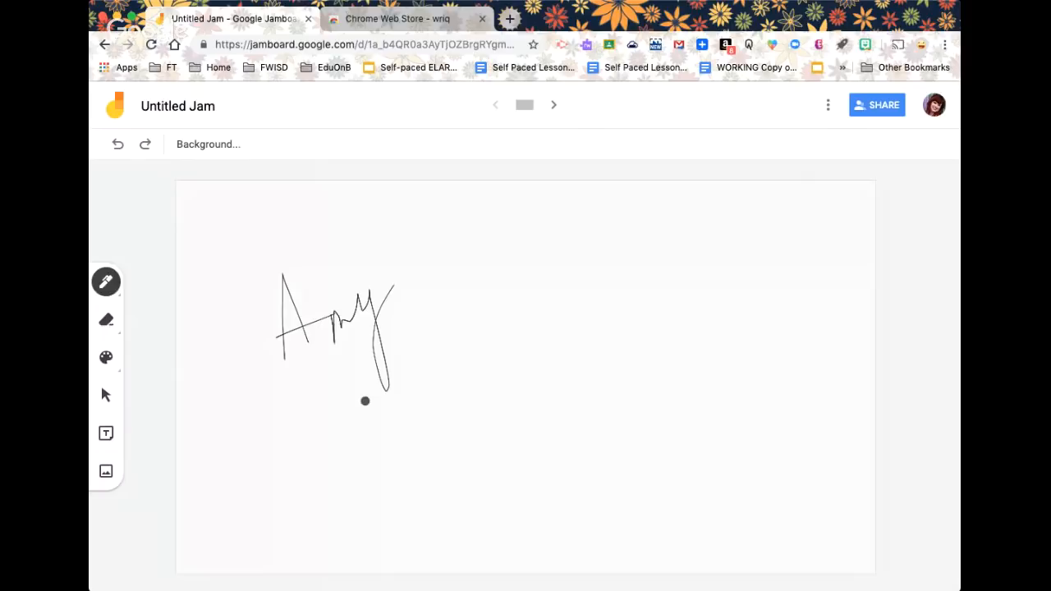
Turn on the temporary Jam code, then recheck the jam's access in sharing settings
left_click(826, 105)
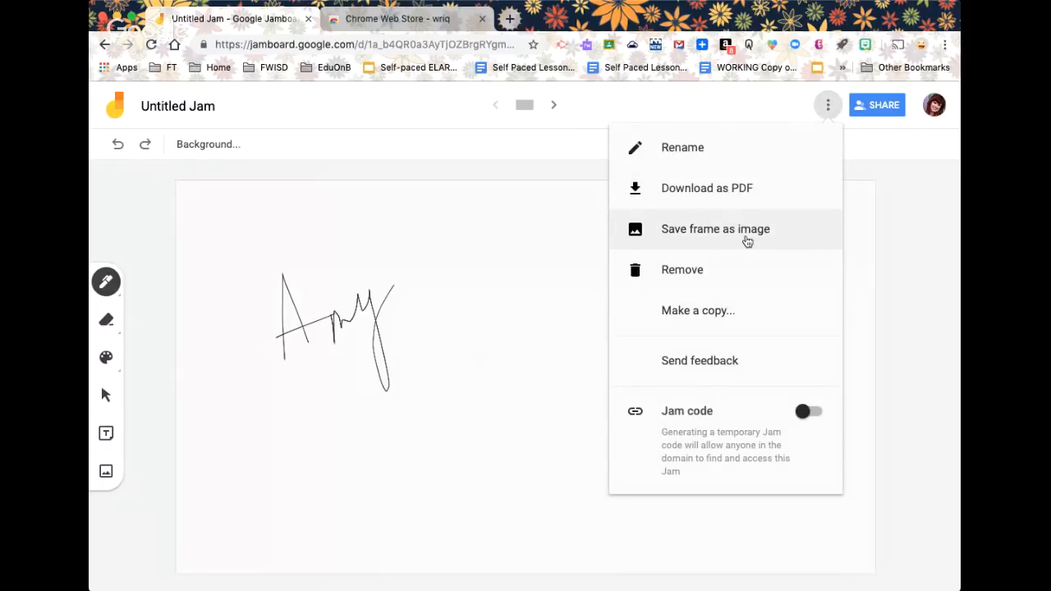
left_click(810, 413)
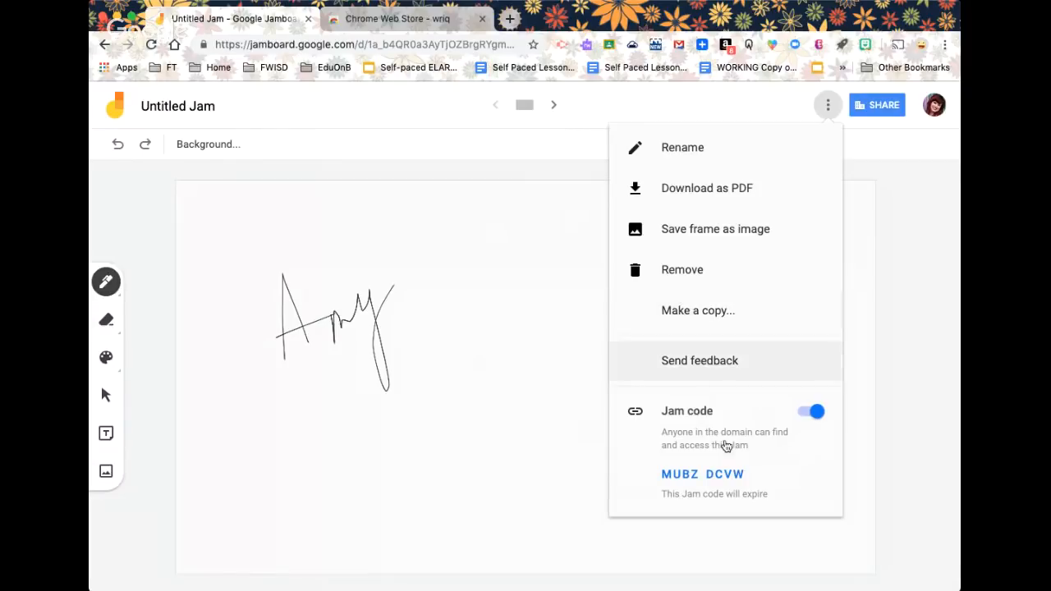
left_click(920, 217)
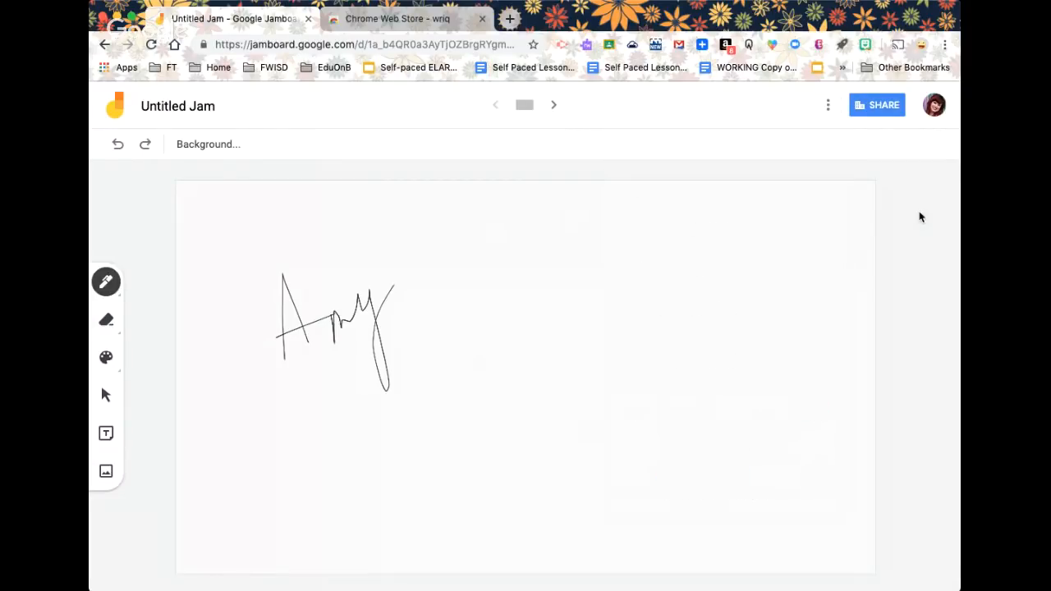
left_click(886, 105)
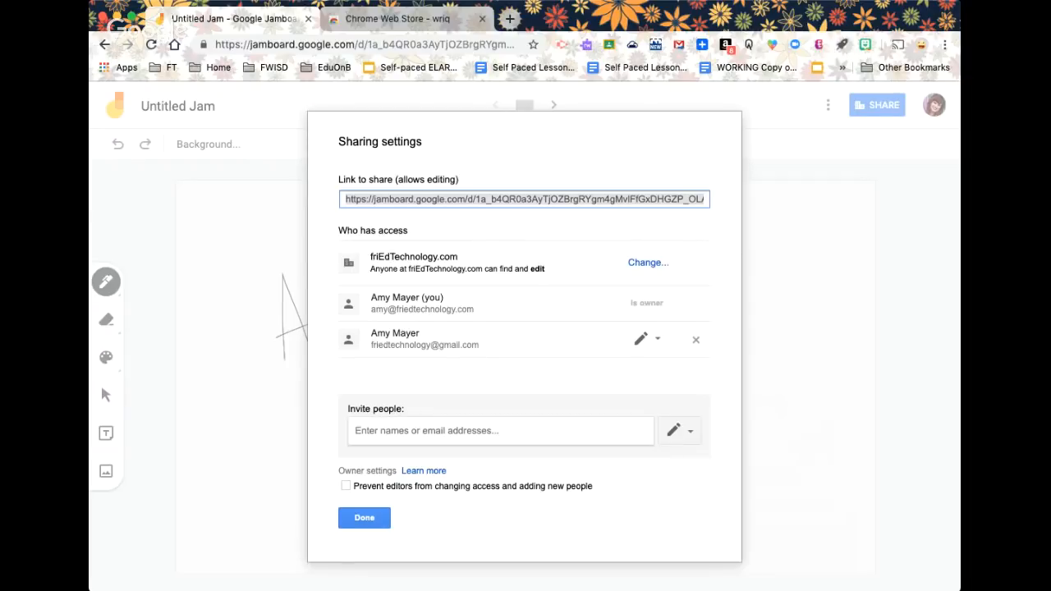
left_click(420, 21)
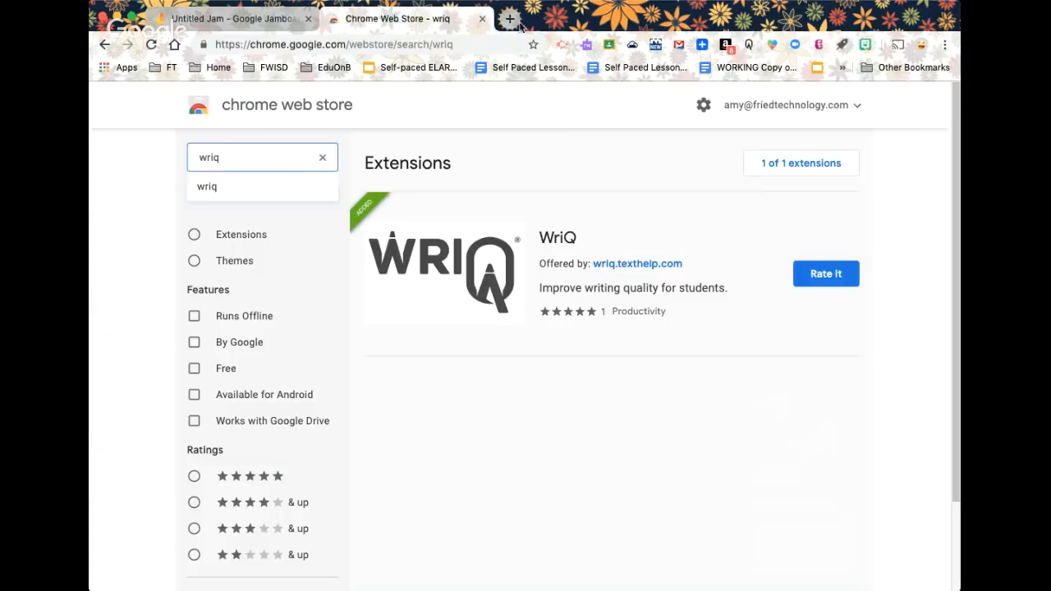
Paste the jam link into the first Hangouts conversation and send it
left_click(509, 19)
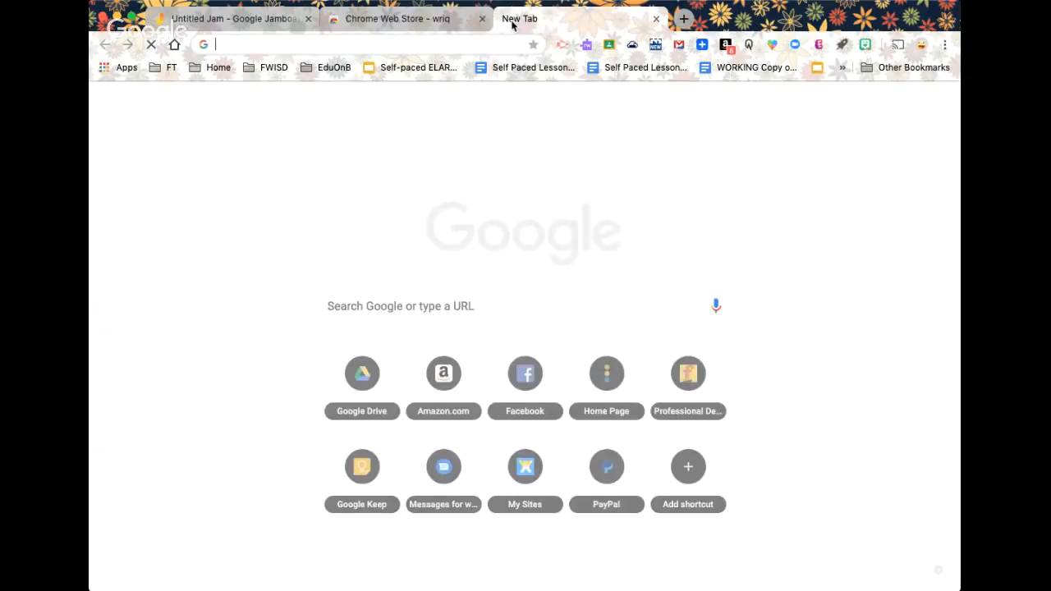
type("hangouts.google.com")
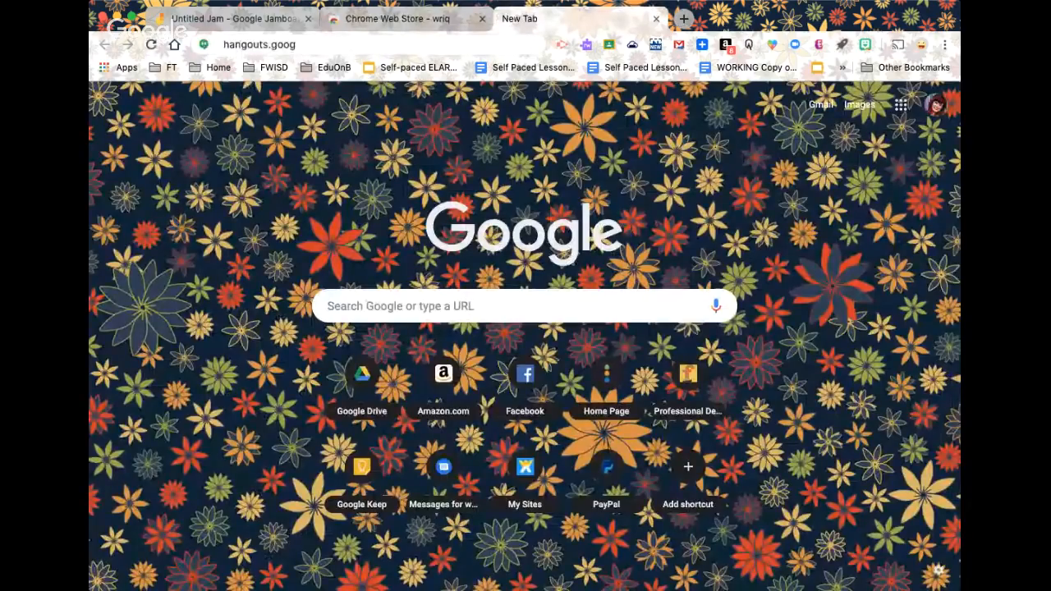
key("Return")
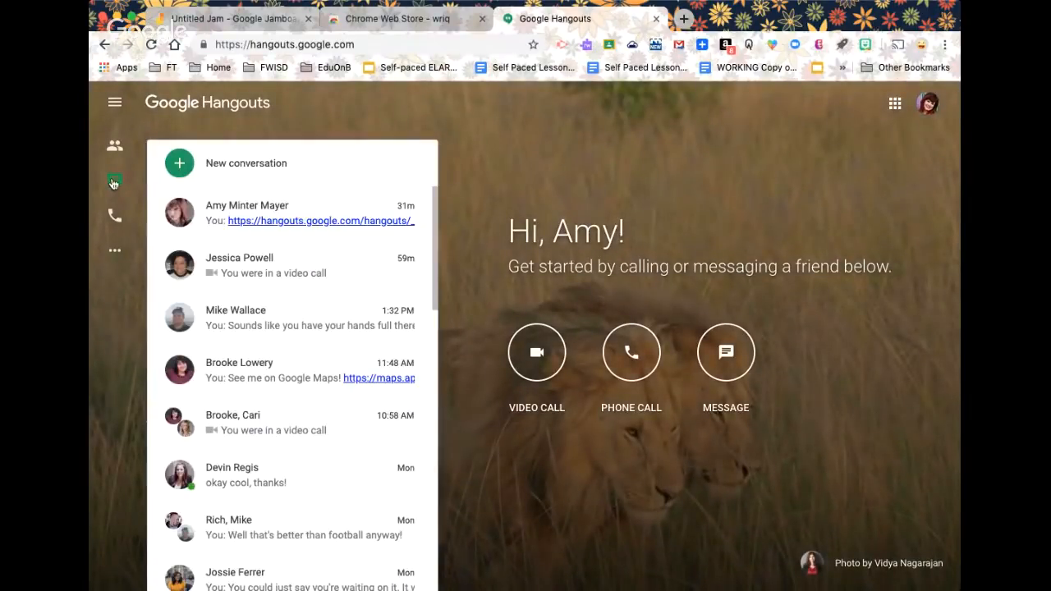
left_click(215, 221)
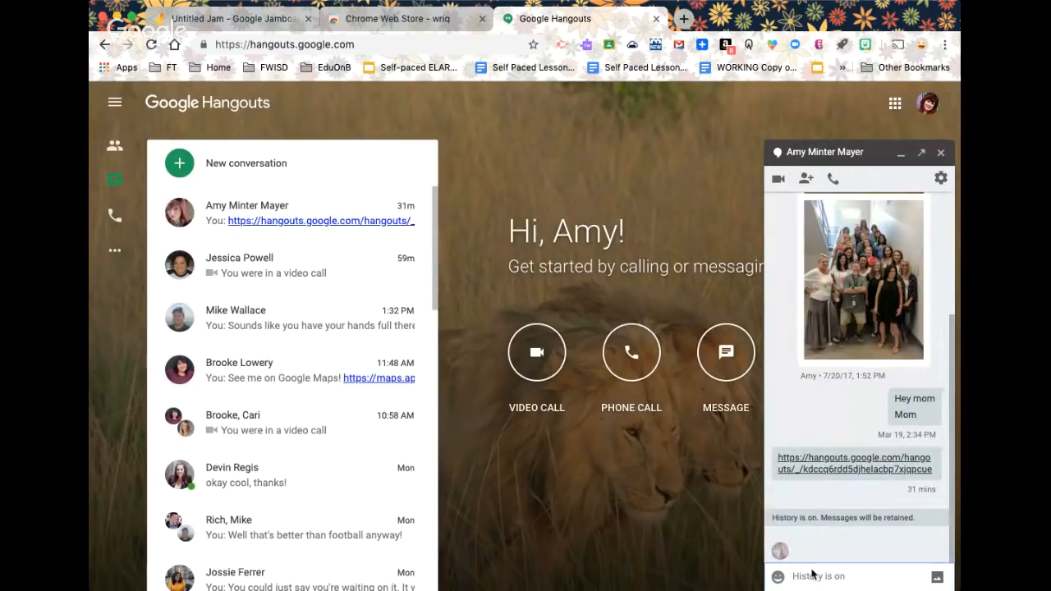
left_click(812, 578)
key("ctrl+v")
key("Return")
left_click(209, 20)
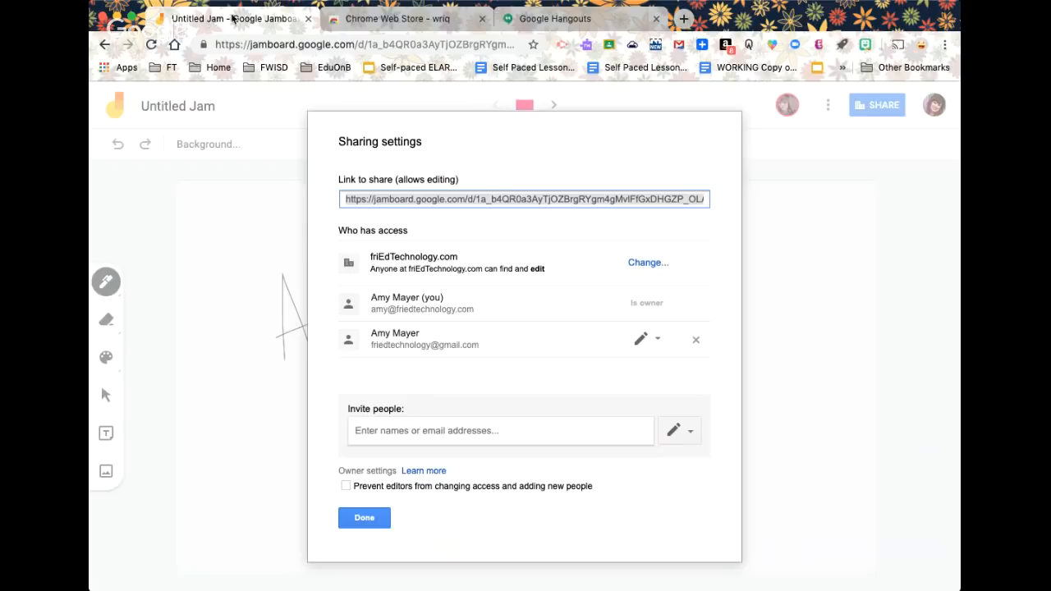
Close sharing settings and retitle the Untitled Jam to 'Web Version'
left_click(370, 517)
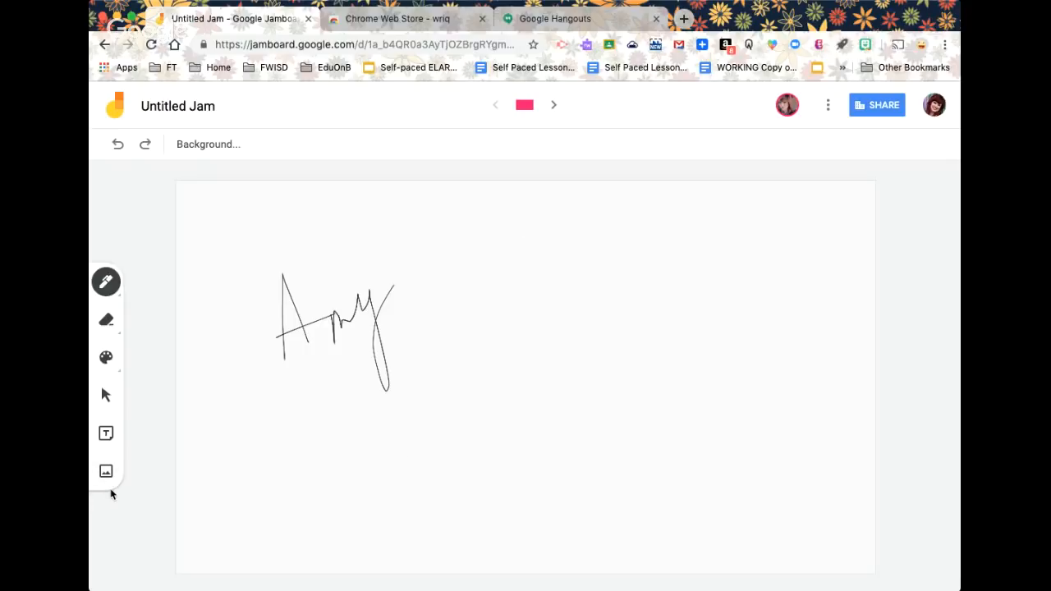
left_click(211, 109)
type("Web Version")
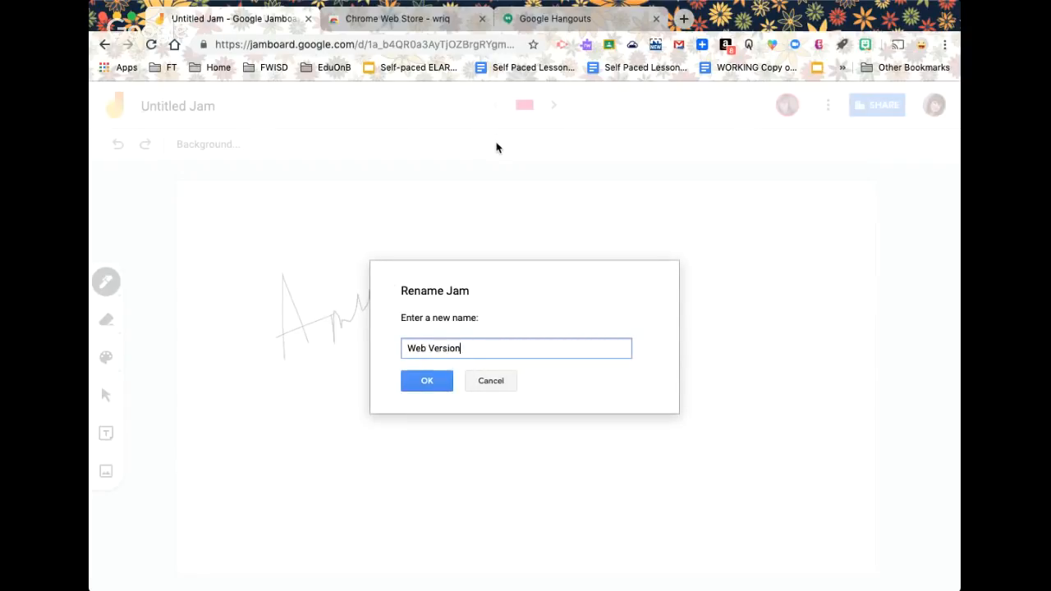
key("Return")
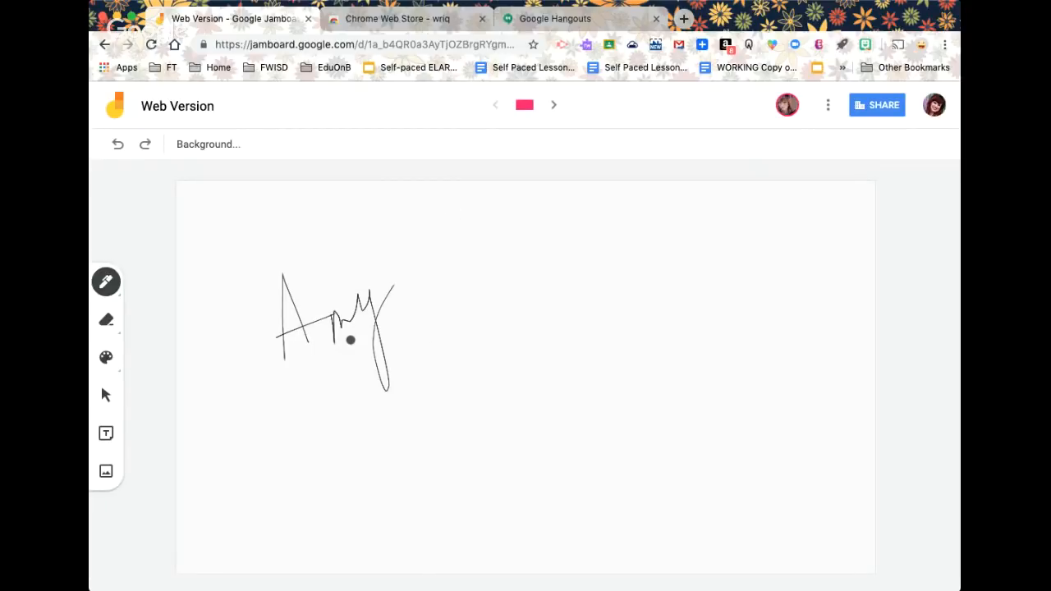
left_click(106, 284)
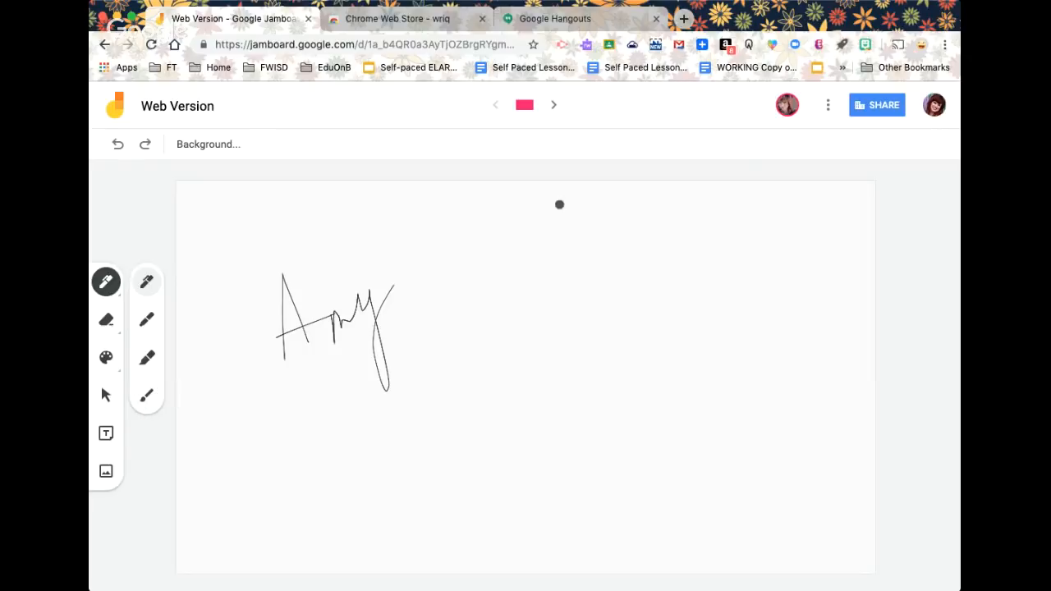
Search Google for 'autodraw' in a new tab and open autodraw.com
left_click(683, 18)
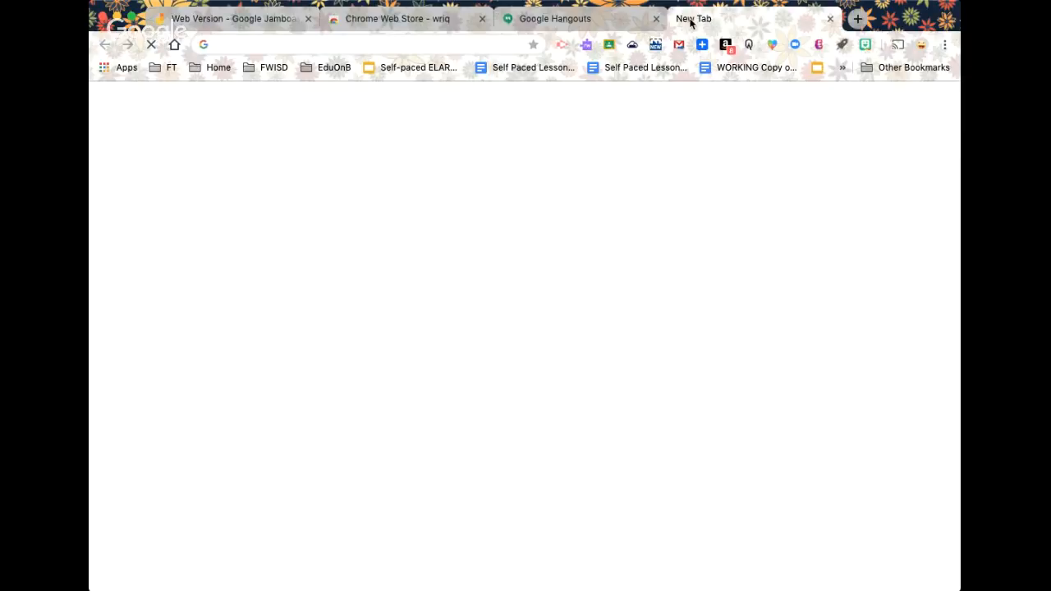
type("a")
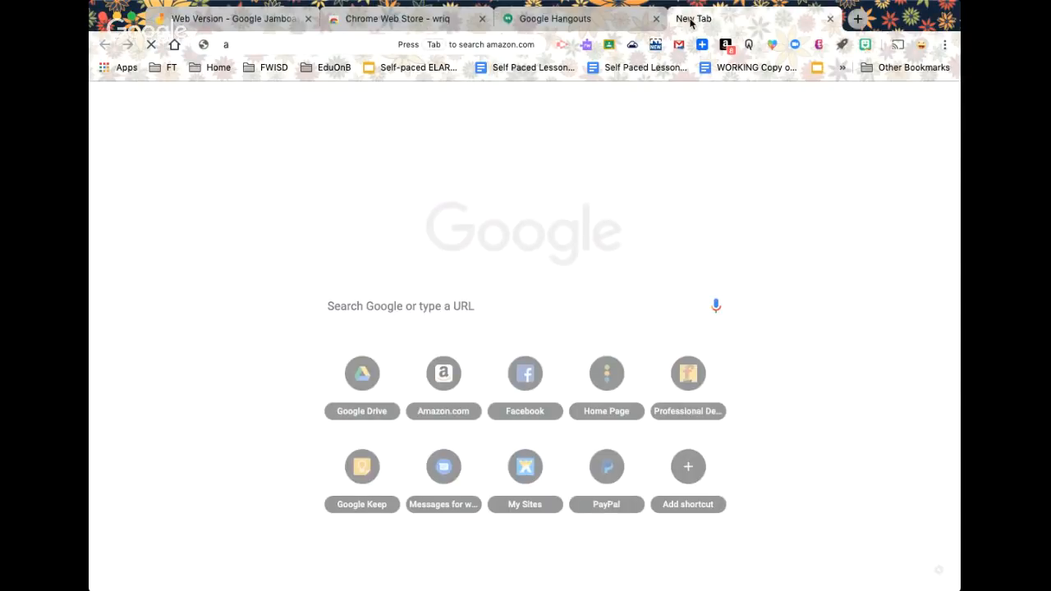
type("utodraw")
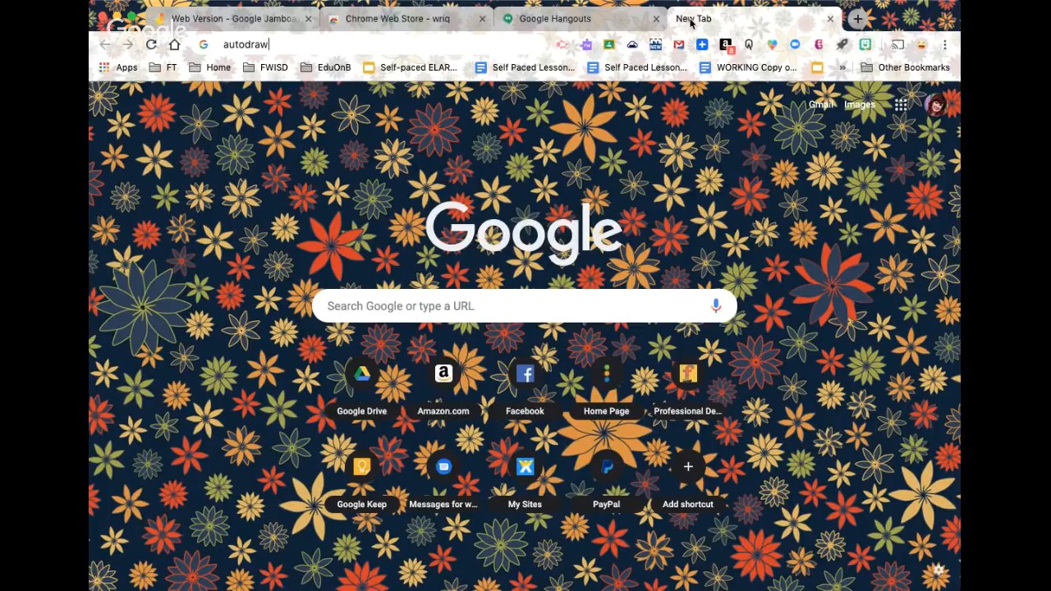
key("Return")
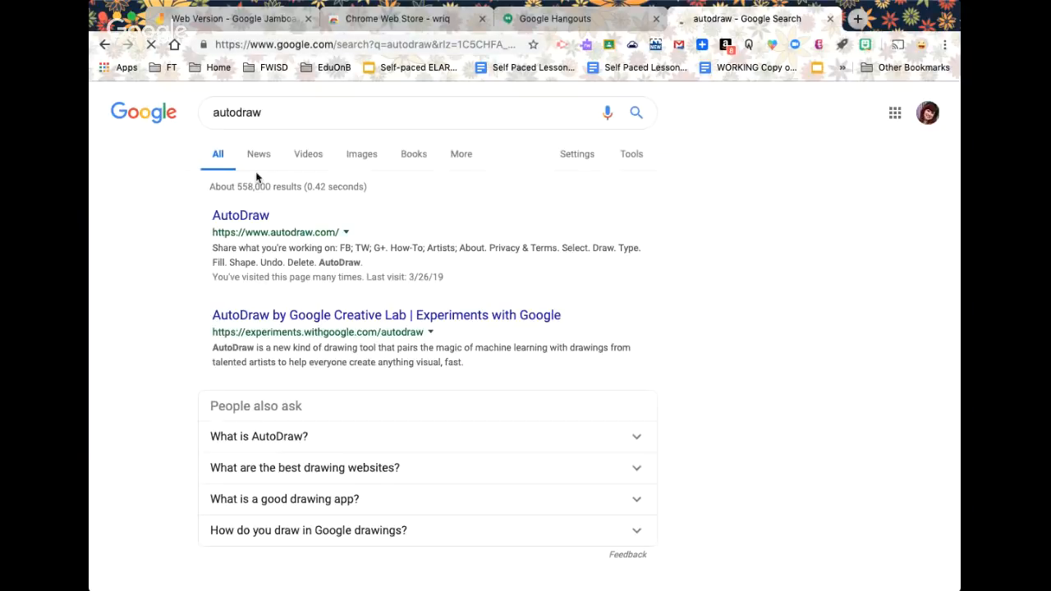
left_click(247, 218)
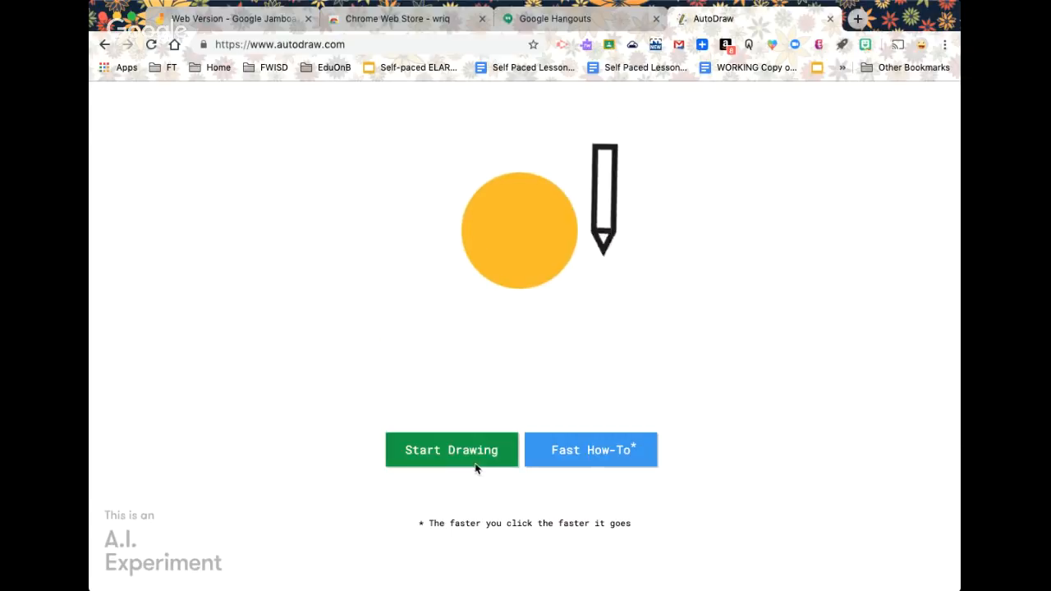
Sketch a tree on a blank canvas and swap it for AutoDraw's suggested tree
left_click(476, 451)
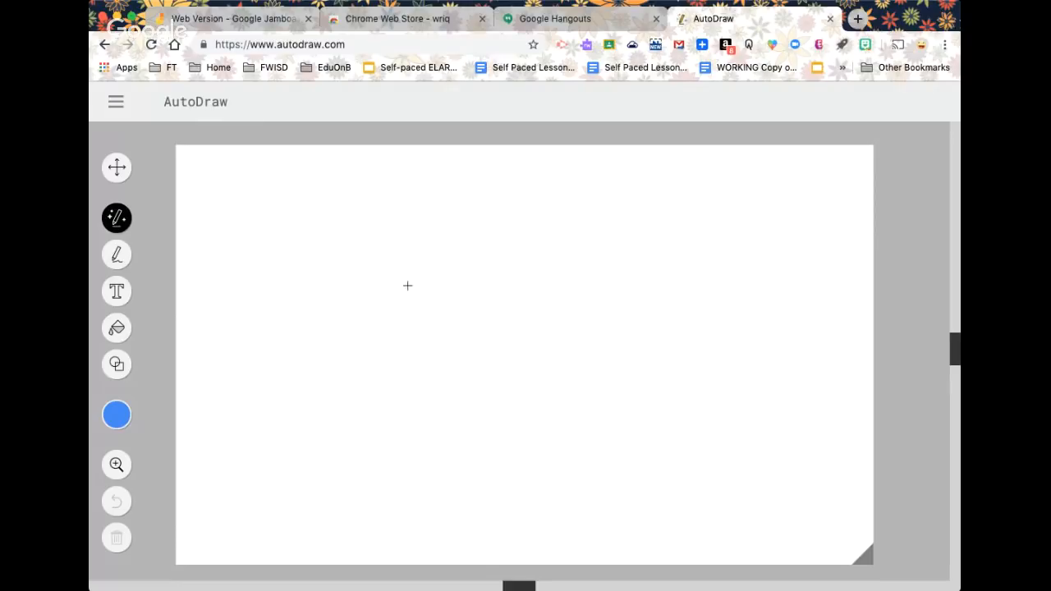
mouse_move(408, 260)
left_mouse_down()
mouse_move(371, 294)
mouse_move(406, 332)
mouse_move(484, 326)
mouse_move(468, 268)
mouse_move(395, 238)
mouse_move(380, 261)
left_mouse_up()
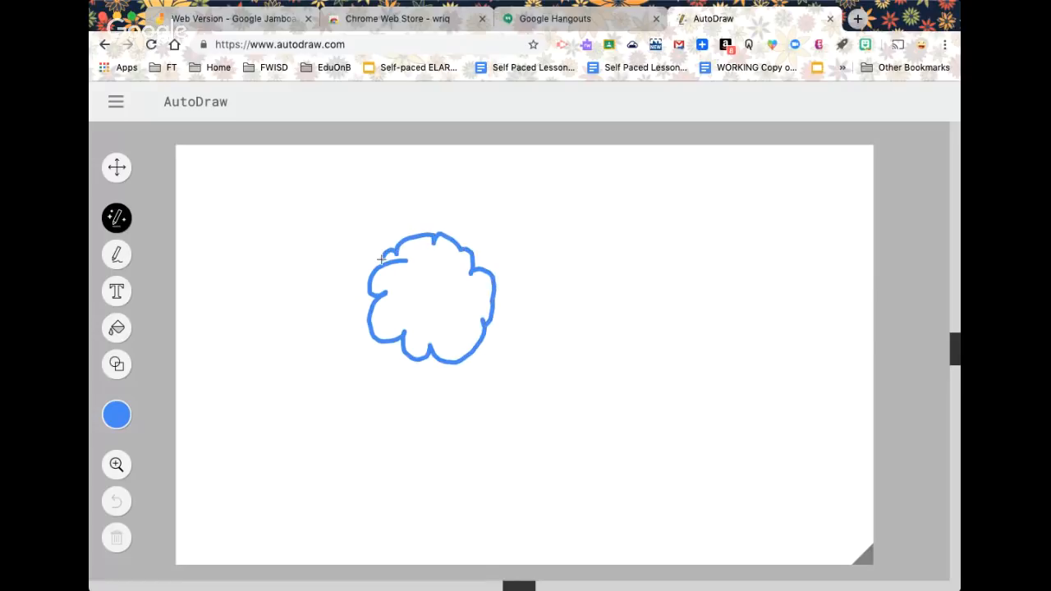
left_click_drag(427, 367, 394, 444)
mouse_move(450, 367)
left_mouse_down()
mouse_move(487, 485)
mouse_move(409, 465)
mouse_move(389, 451)
mouse_move(396, 441)
left_mouse_up()
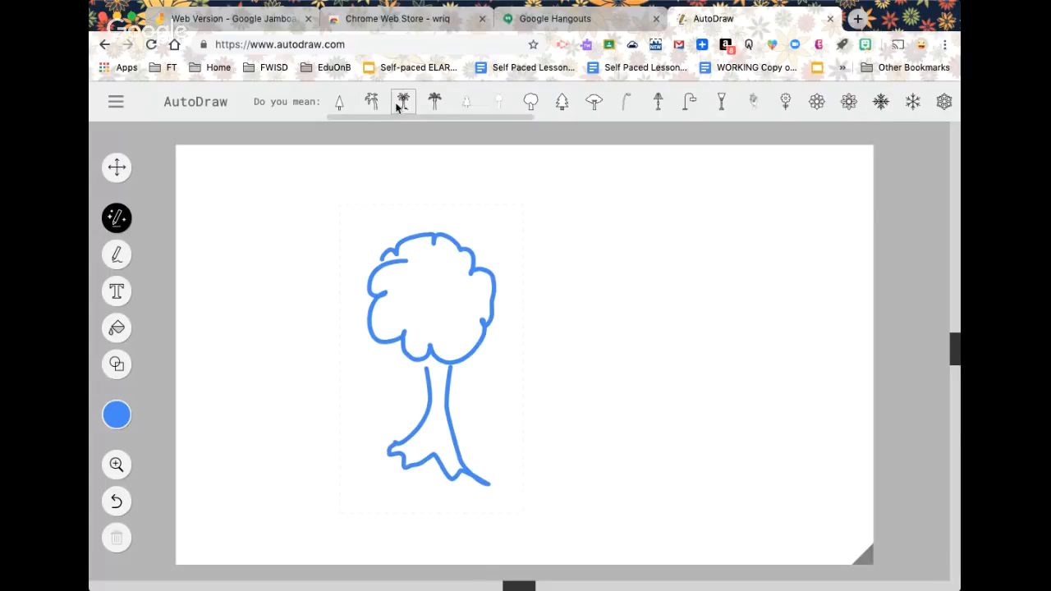
left_click(594, 103)
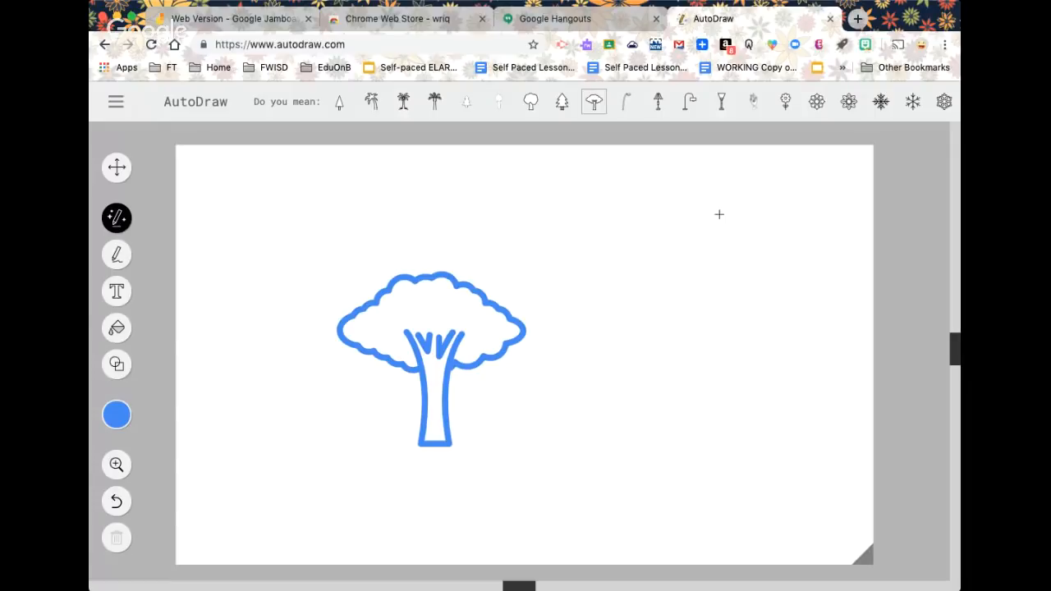
Doodle an animal face with eyes and mouth, then replace it with the cat drawing
mouse_move(654, 234)
left_mouse_down()
mouse_move(608, 225)
mouse_move(631, 348)
mouse_move(741, 345)
mouse_move(735, 217)
mouse_move(679, 244)
mouse_move(655, 233)
left_mouse_up()
left_click(657, 272)
left_click(694, 268)
mouse_move(668, 293)
left_mouse_down()
mouse_move(699, 287)
mouse_move(667, 292)
mouse_move(662, 319)
mouse_move(647, 319)
mouse_move(736, 310)
left_mouse_up()
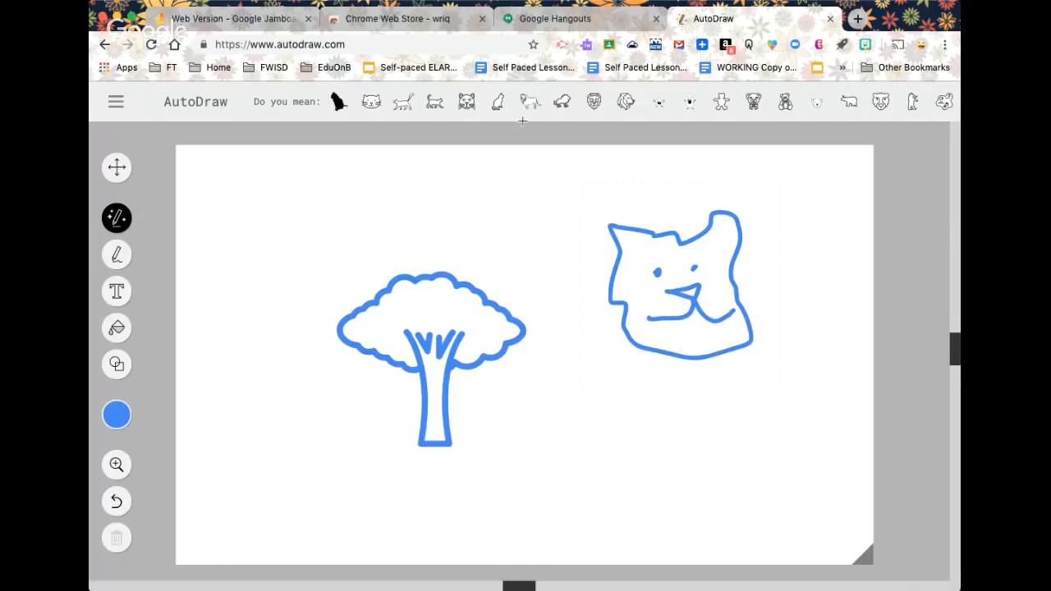
left_click(467, 101)
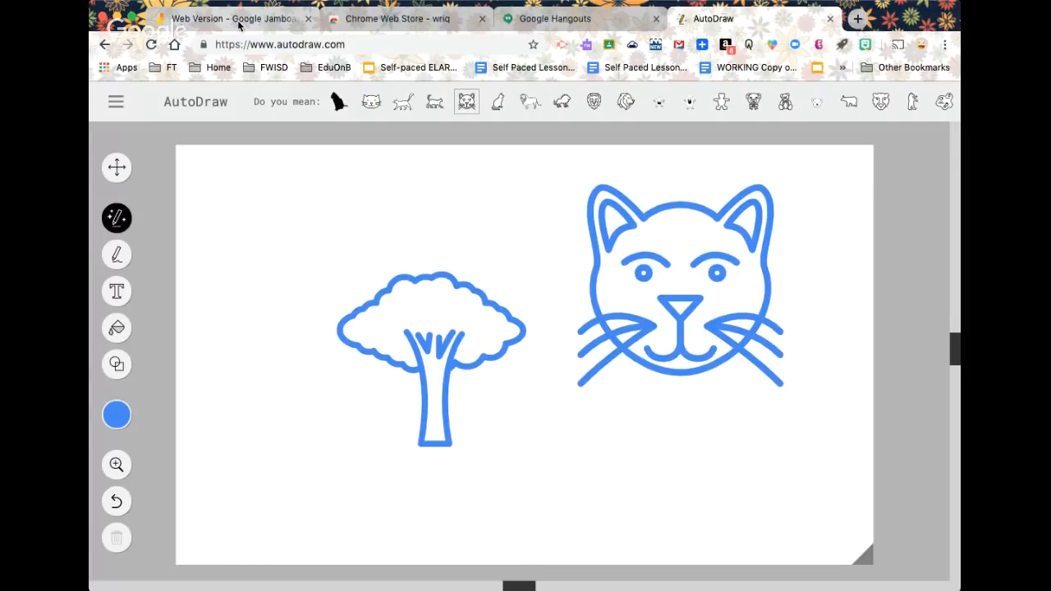
left_click(239, 20)
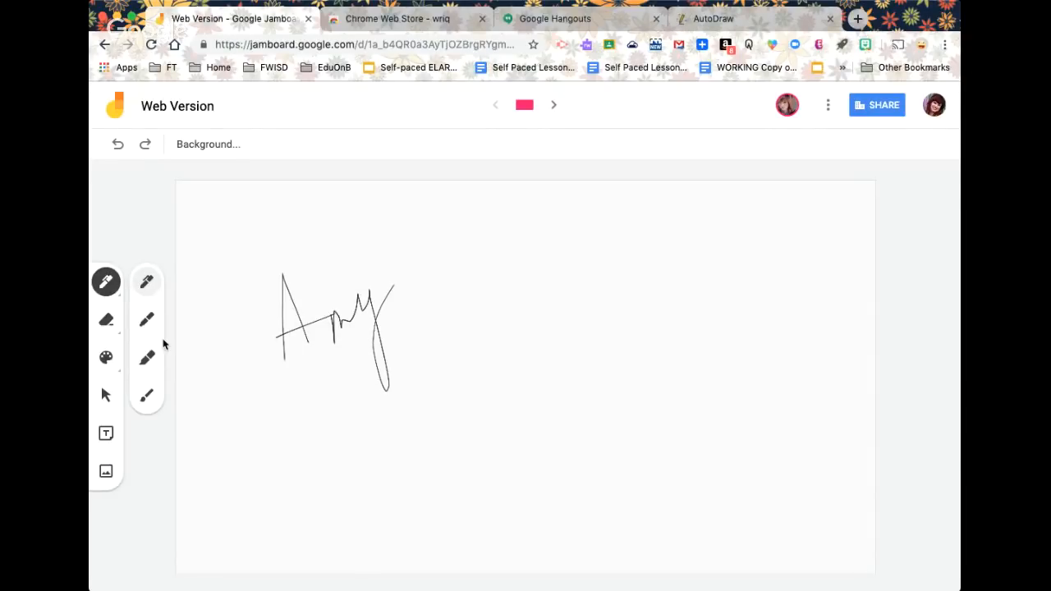
Insert a red apple with a leaf from a Google image search for 'apple'
left_click(106, 473)
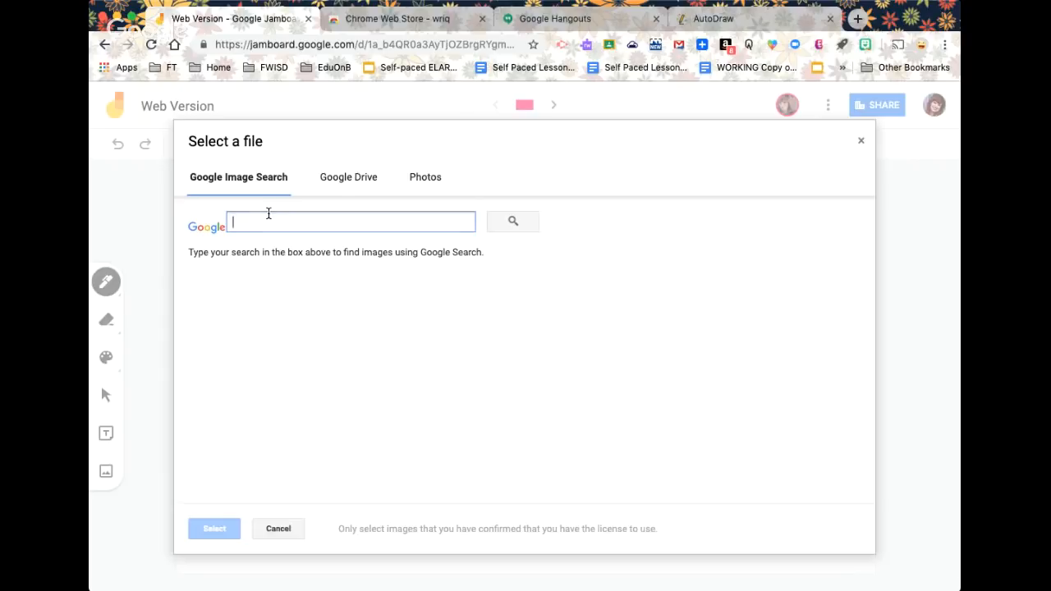
type("apple")
key("Return")
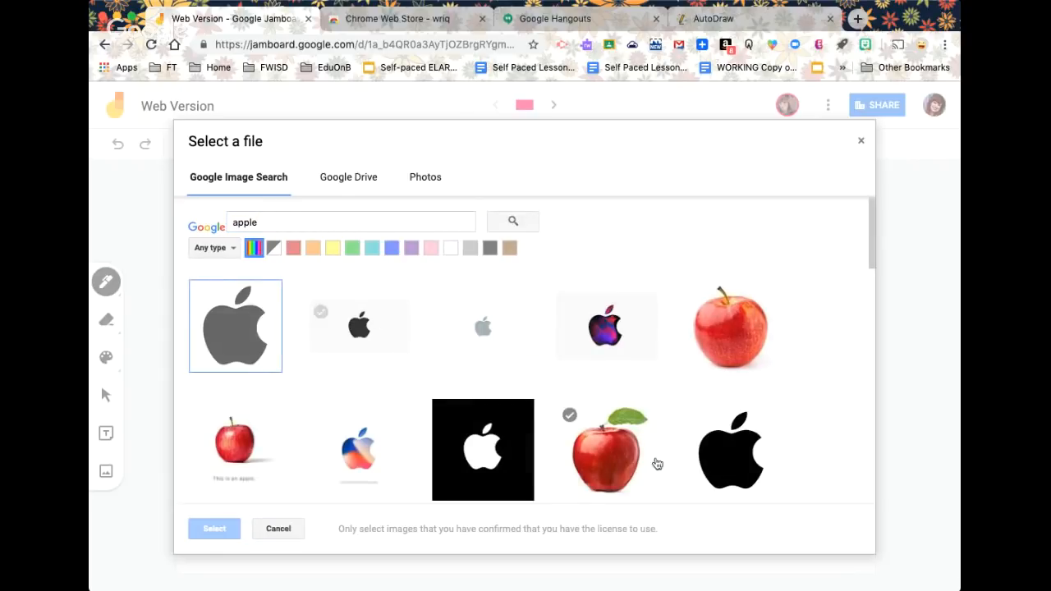
left_click(605, 457)
left_click(214, 529)
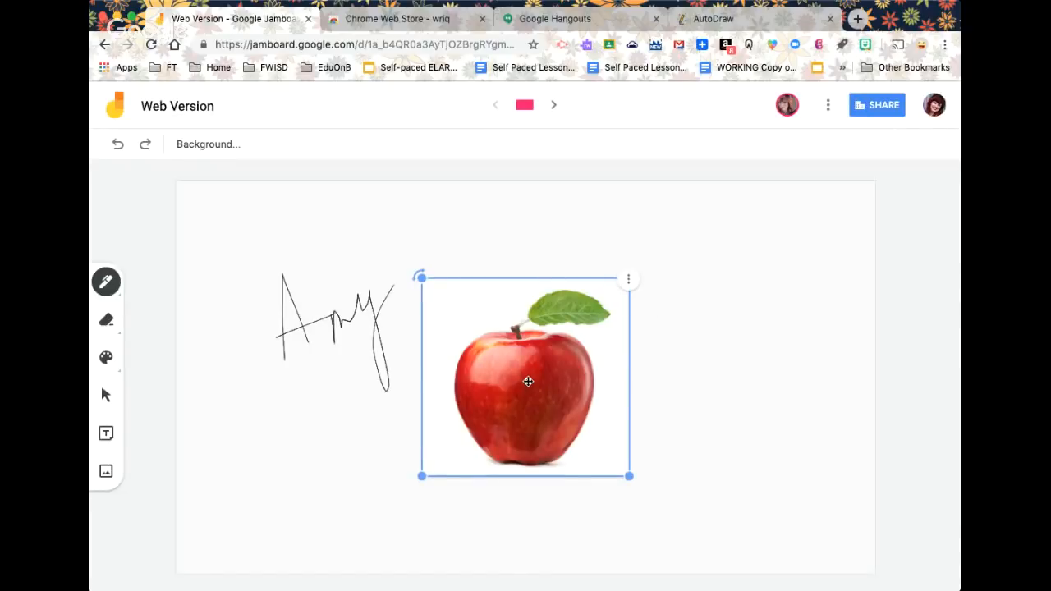
Move the apple picture to the top-right corner and shrink it
left_click_drag(519, 397, 753, 313)
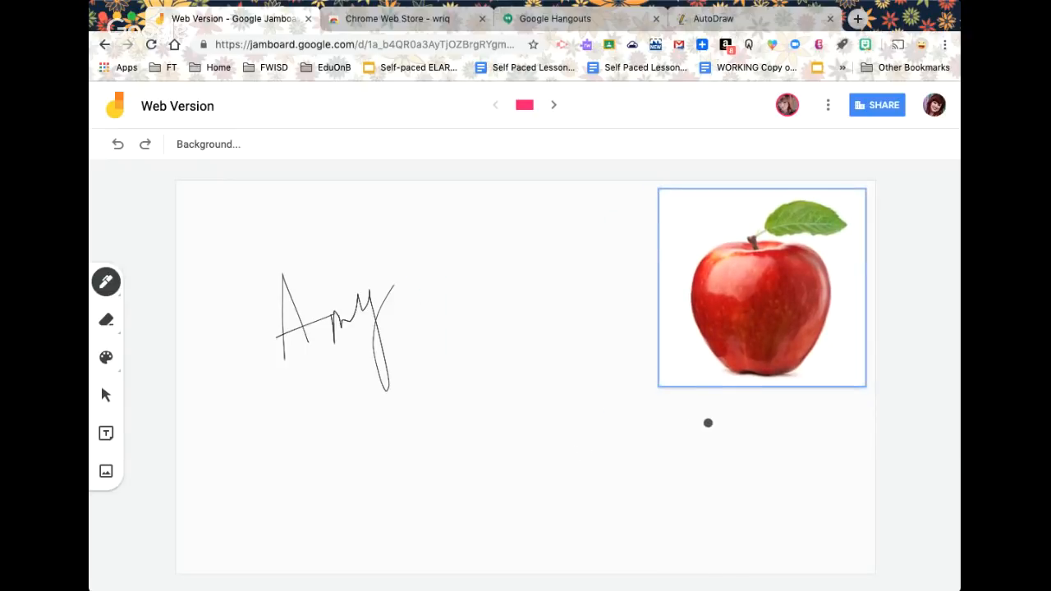
left_click_drag(660, 386, 761, 288)
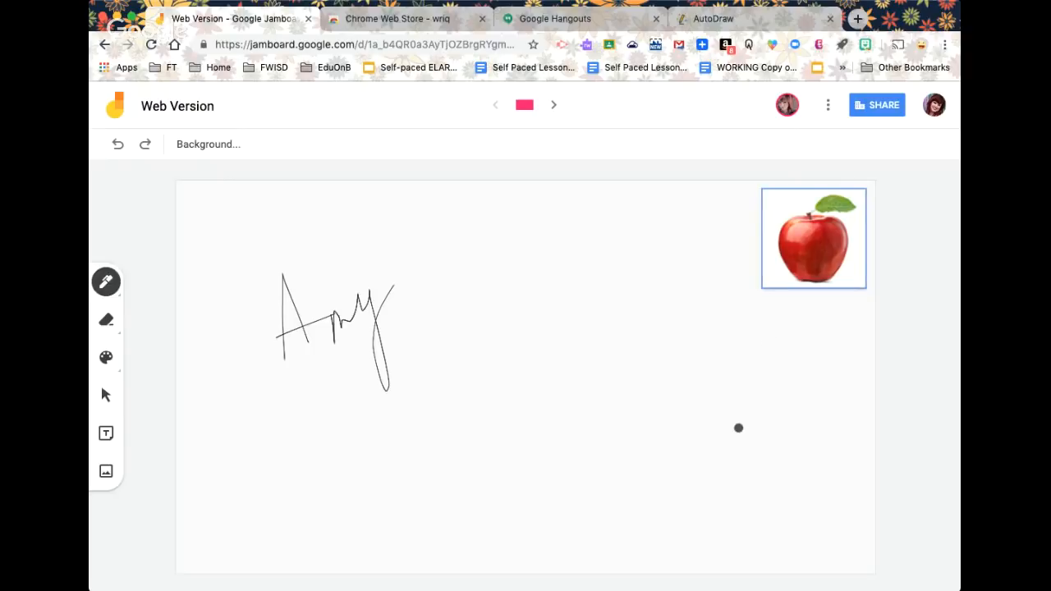
mouse_move(837, 244)
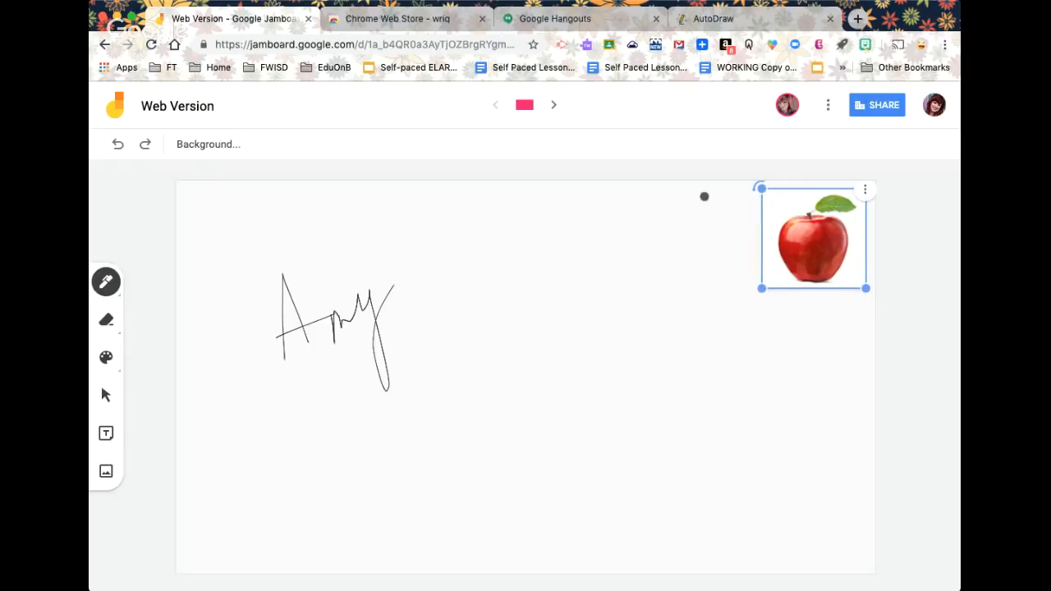
mouse_move(802, 235)
left_mouse_down()
mouse_move(788, 260)
mouse_move(751, 274)
mouse_move(794, 238)
left_mouse_up()
left_click(876, 105)
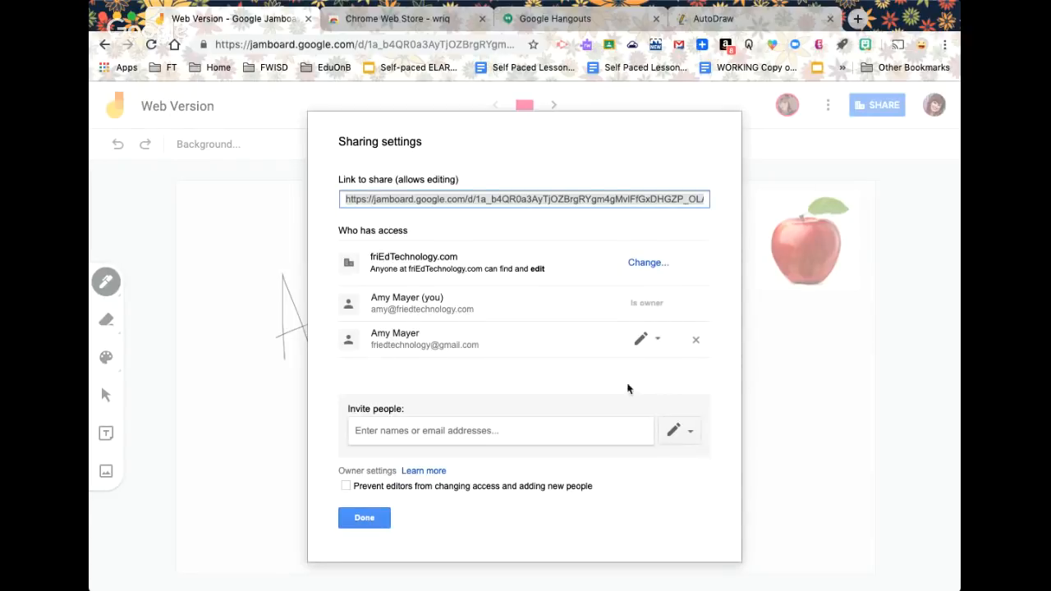
Close the sharing settings after reviewing who has access
left_click(364, 519)
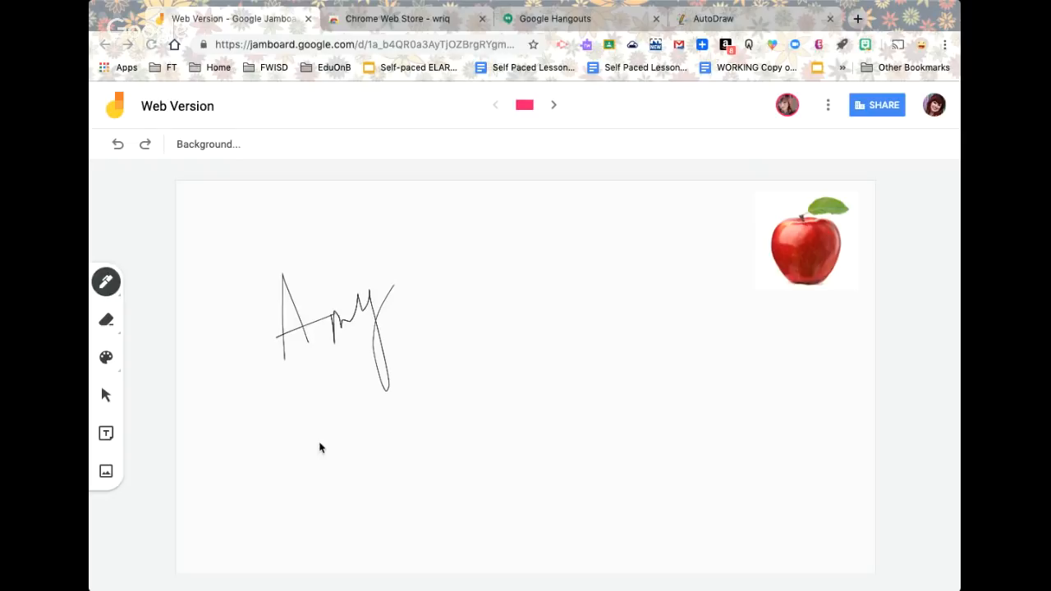
Nudge the apple picture with the Select tool, then swipe back to Recent Jams
left_click(325, 5)
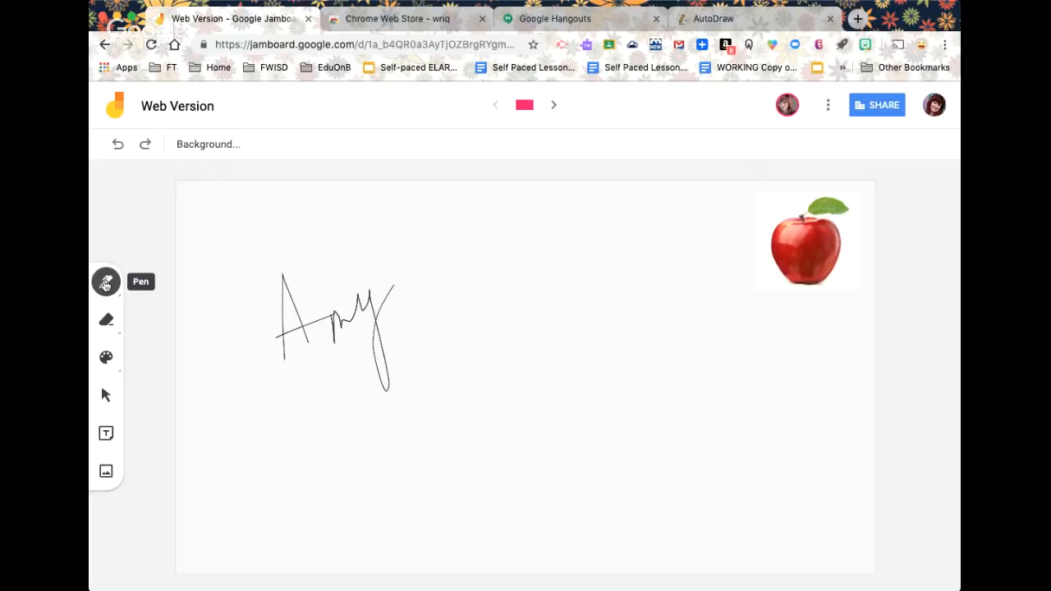
left_click(105, 283)
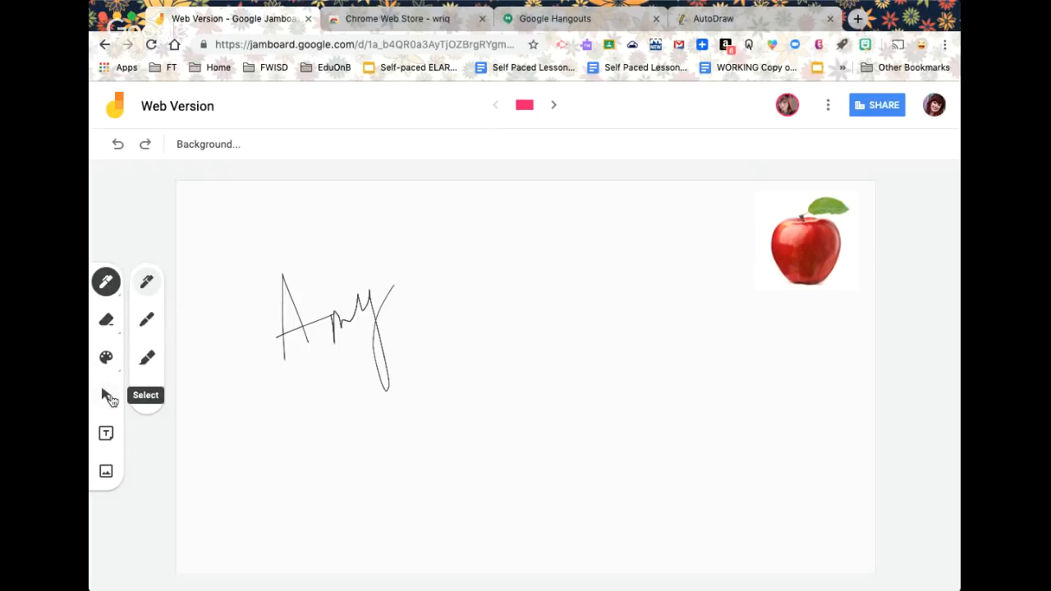
left_click(107, 397)
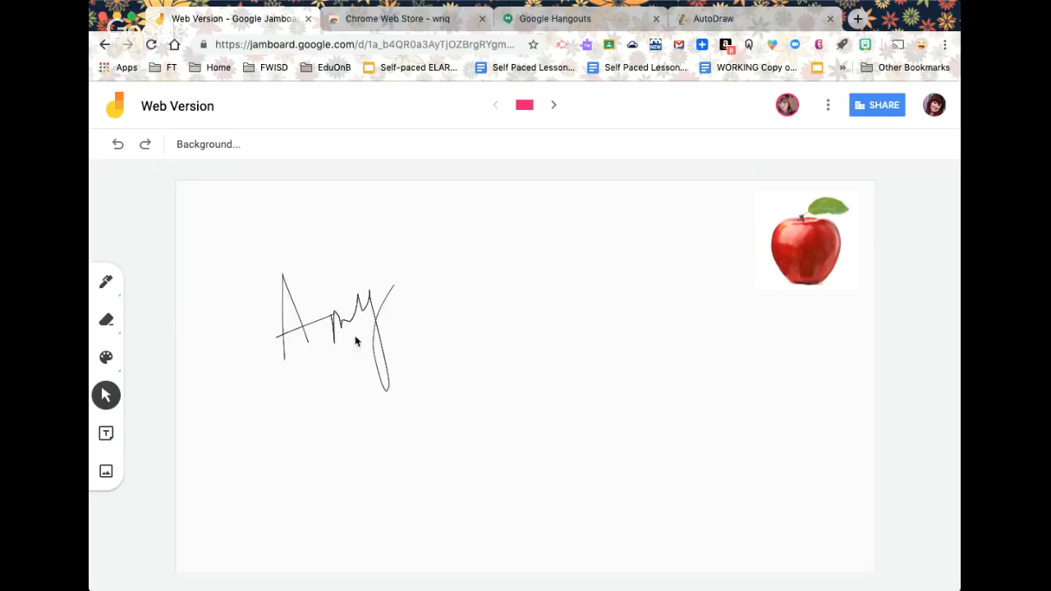
mouse_move(805, 246)
left_mouse_down()
mouse_move(789, 276)
mouse_move(824, 238)
mouse_move(813, 240)
left_mouse_up()
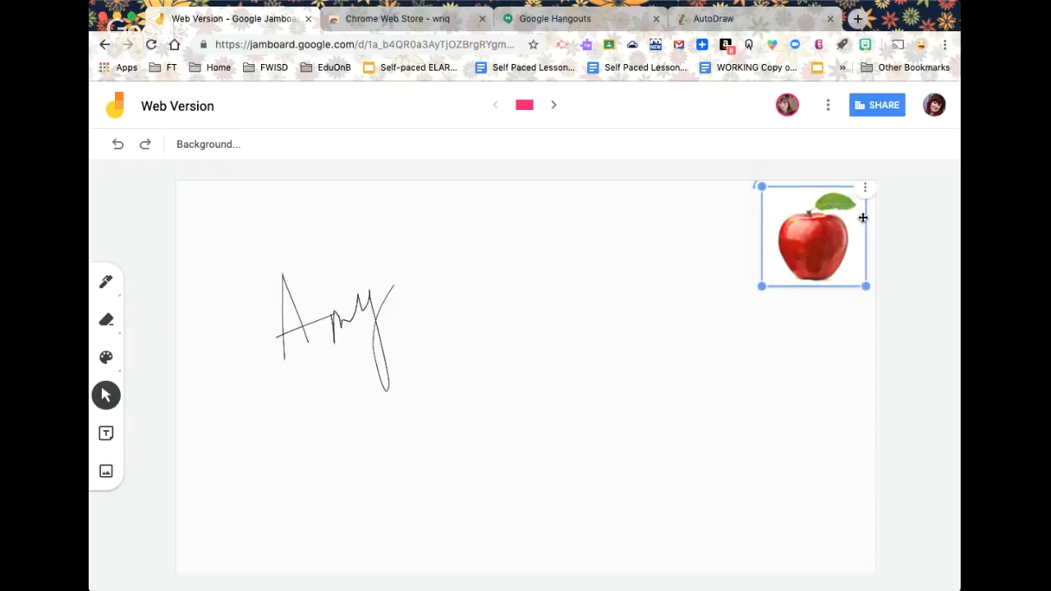
left_click(485, 285)
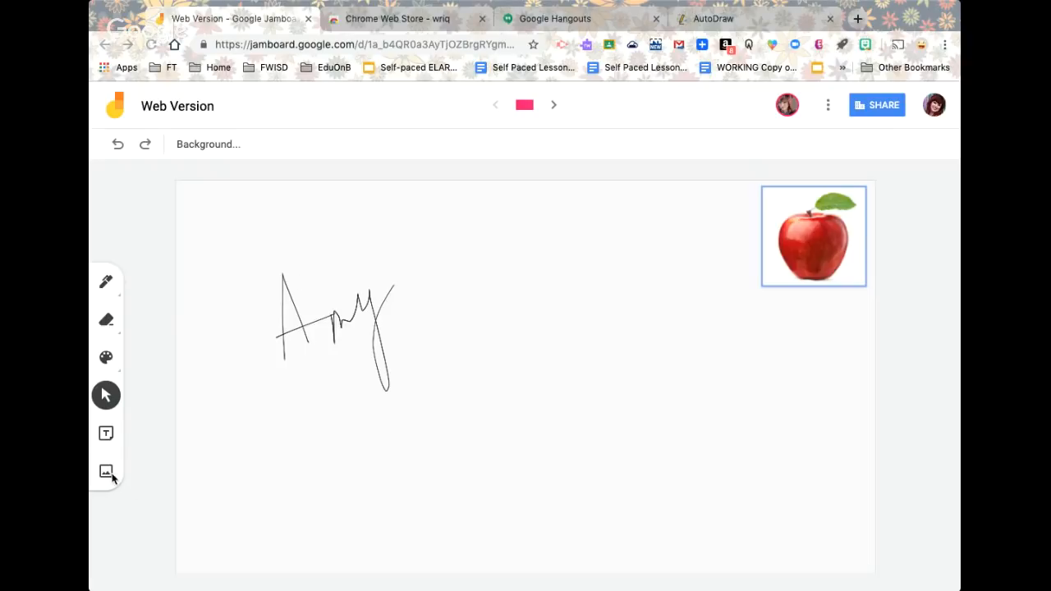
scroll(351, 432, "left", 5)
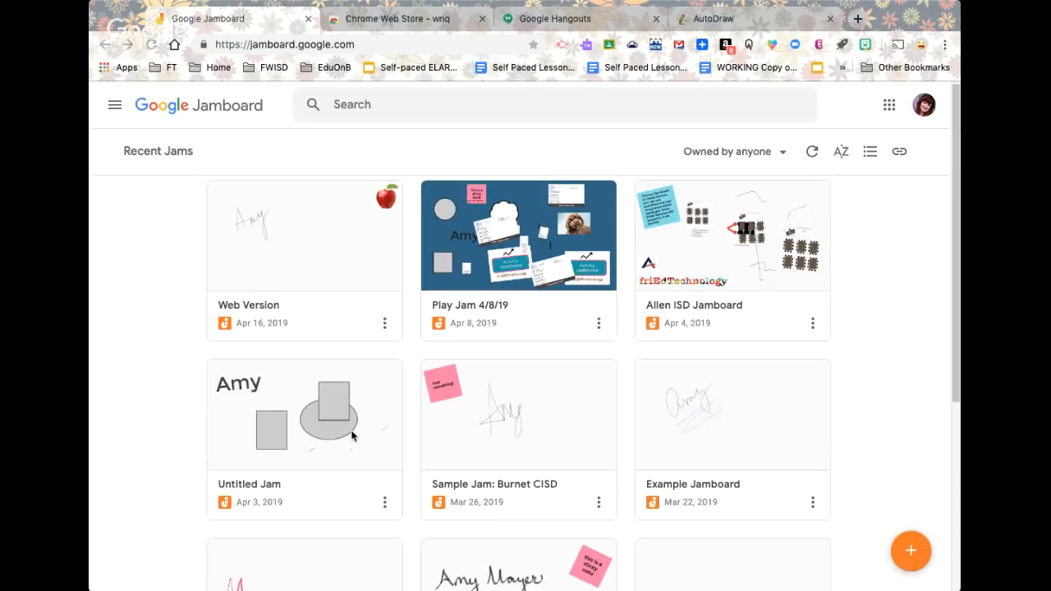
Open the Web Version jam from the Recent Jams list
left_click(276, 224)
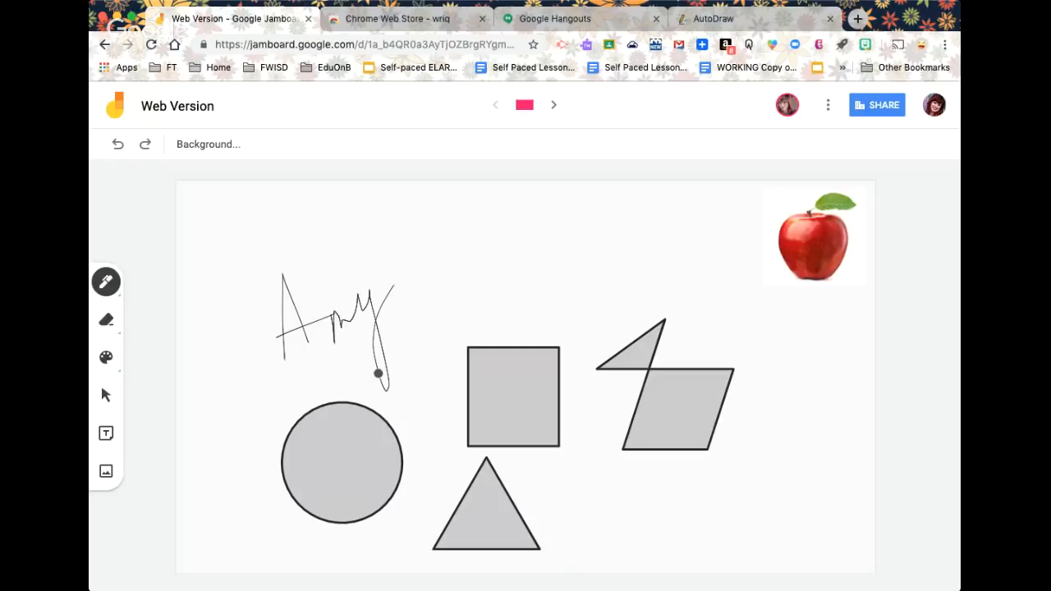
mouse_move(472, 242)
left_mouse_down()
mouse_move(481, 302)
mouse_move(525, 308)
left_mouse_up()
left_click_drag(471, 242, 513, 240)
mouse_move(478, 280)
left_mouse_down()
mouse_move(623, 285)
mouse_move(680, 265)
left_mouse_up()
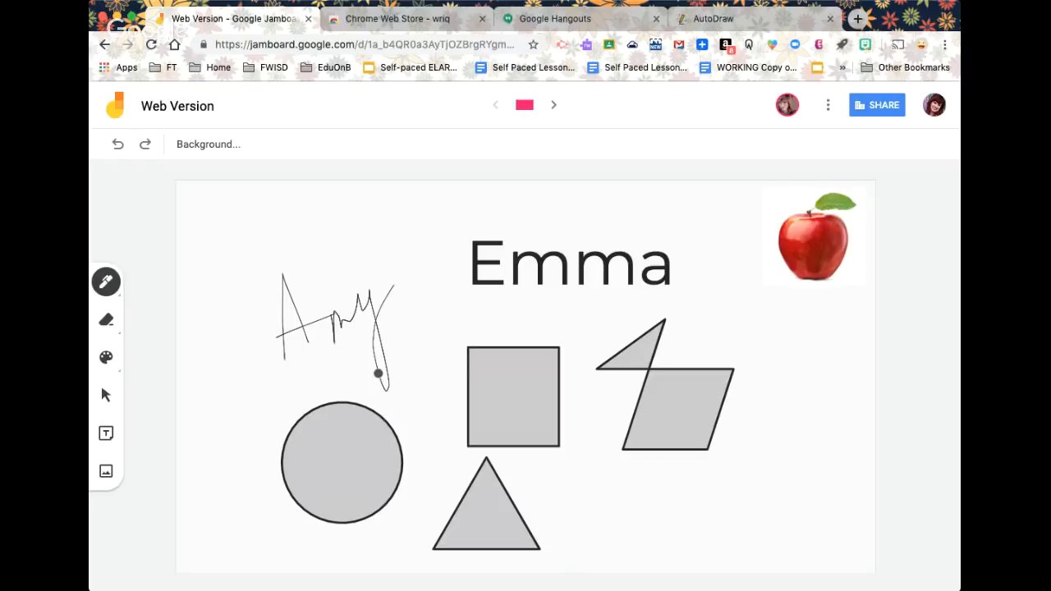
key("ctrl+z")
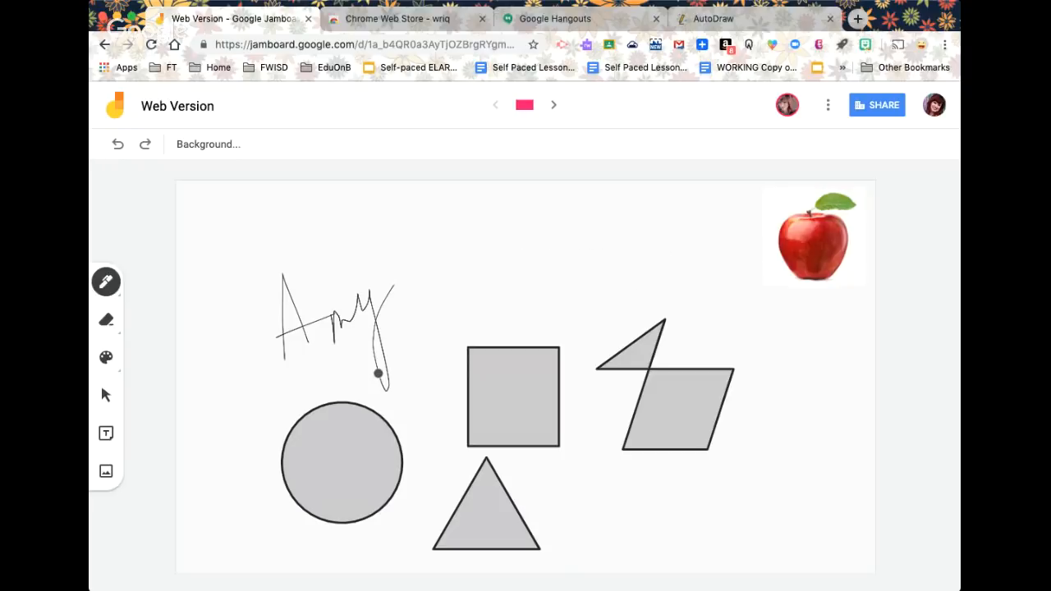
mouse_move(436, 241)
left_mouse_down()
mouse_move(491, 307)
mouse_move(482, 238)
left_mouse_up()
left_click_drag(429, 271, 490, 263)
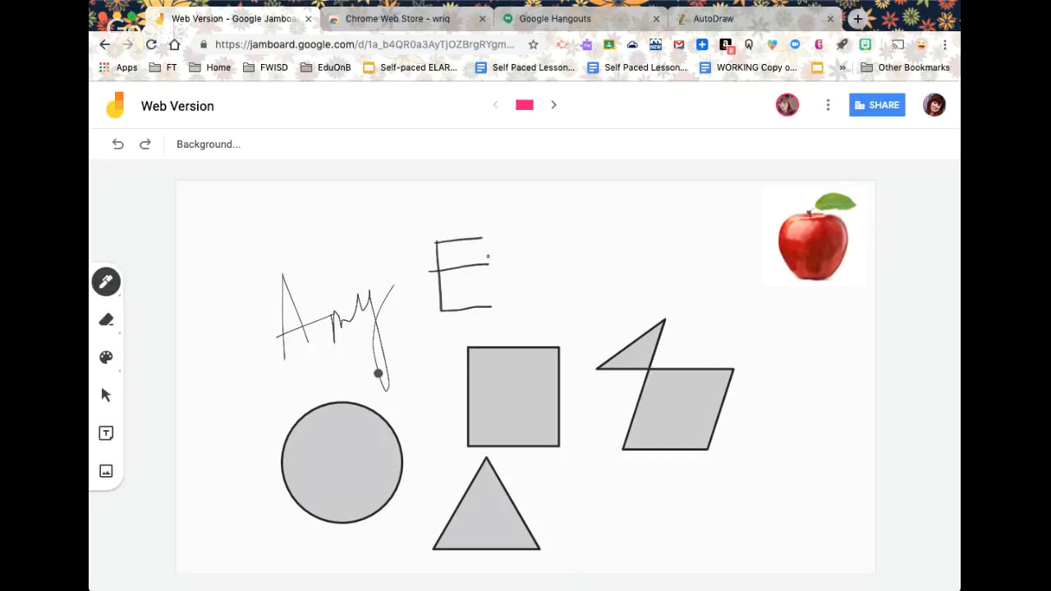
mouse_move(506, 269)
left_mouse_down()
mouse_move(514, 296)
mouse_move(547, 265)
mouse_move(562, 296)
mouse_move(591, 258)
mouse_move(608, 291)
mouse_move(636, 304)
left_mouse_up()
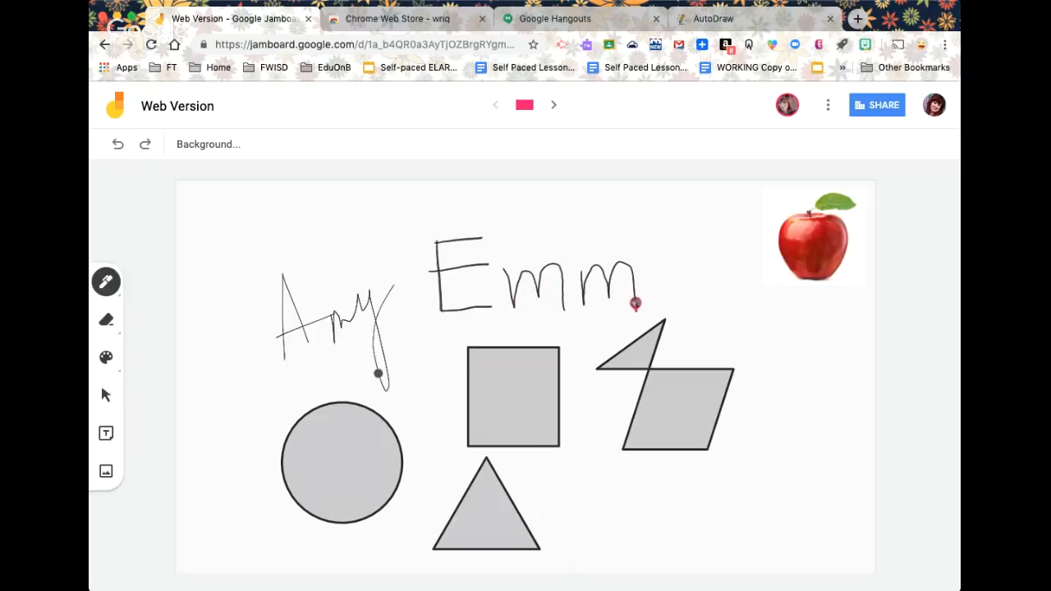
mouse_move(680, 260)
left_mouse_down()
mouse_move(647, 272)
mouse_move(678, 256)
mouse_move(703, 278)
left_mouse_up()
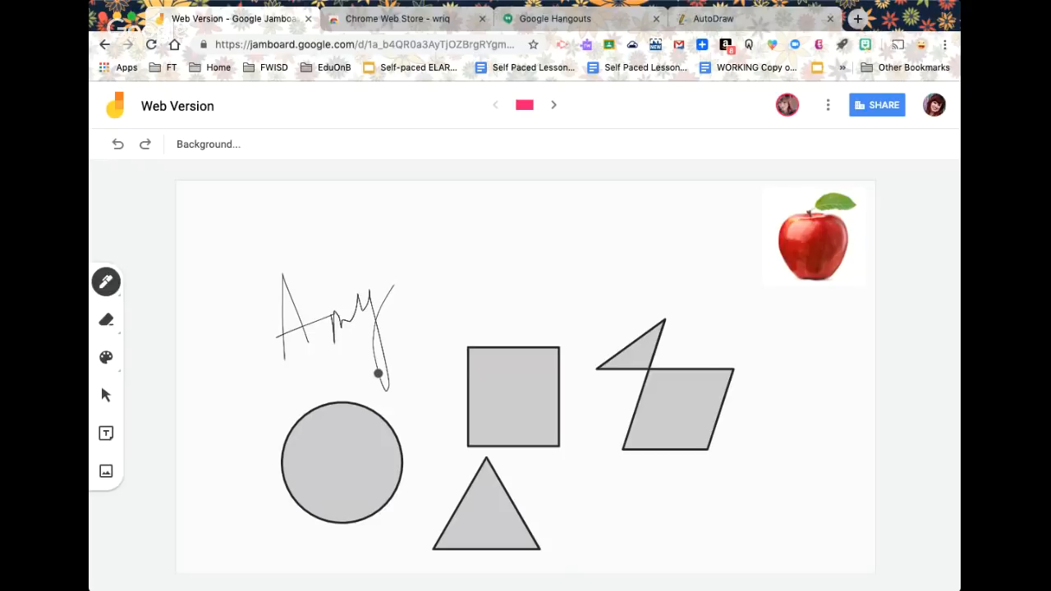
Sketch a tree above the square and a fox with ears, eyes, snout and body beside it
mouse_move(542, 247)
left_mouse_down()
mouse_move(591, 373)
mouse_move(598, 305)
mouse_move(652, 406)
left_mouse_up()
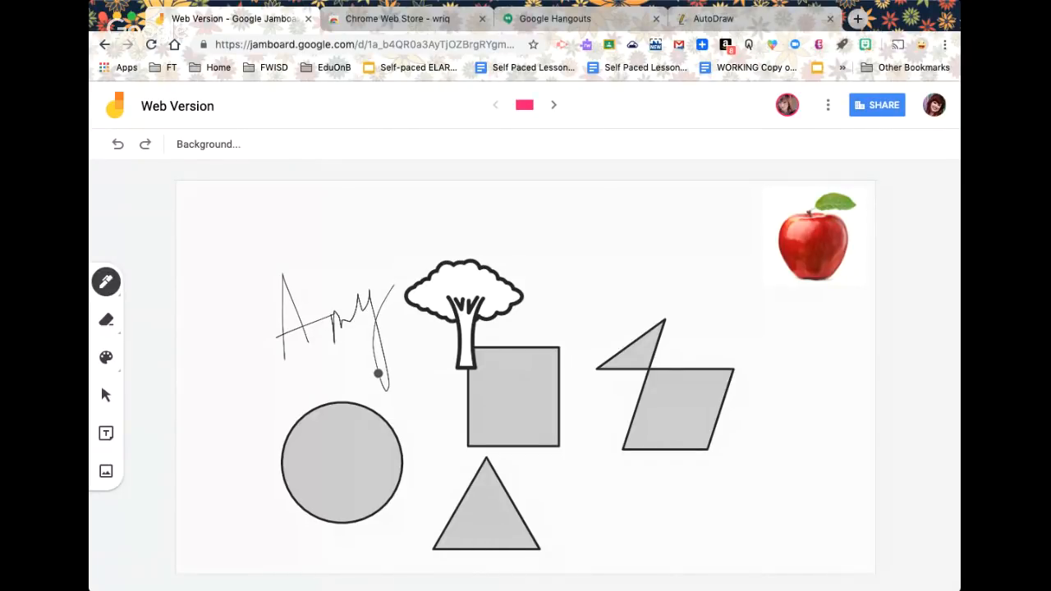
mouse_move(661, 250)
left_mouse_down()
mouse_move(633, 234)
mouse_move(635, 256)
mouse_move(697, 244)
mouse_move(721, 209)
mouse_move(733, 264)
left_mouse_up()
mouse_move(640, 271)
left_mouse_down()
mouse_move(690, 337)
mouse_move(732, 312)
mouse_move(736, 264)
left_mouse_up()
left_click_drag(696, 351, 703, 355)
left_click_drag(682, 280, 706, 289)
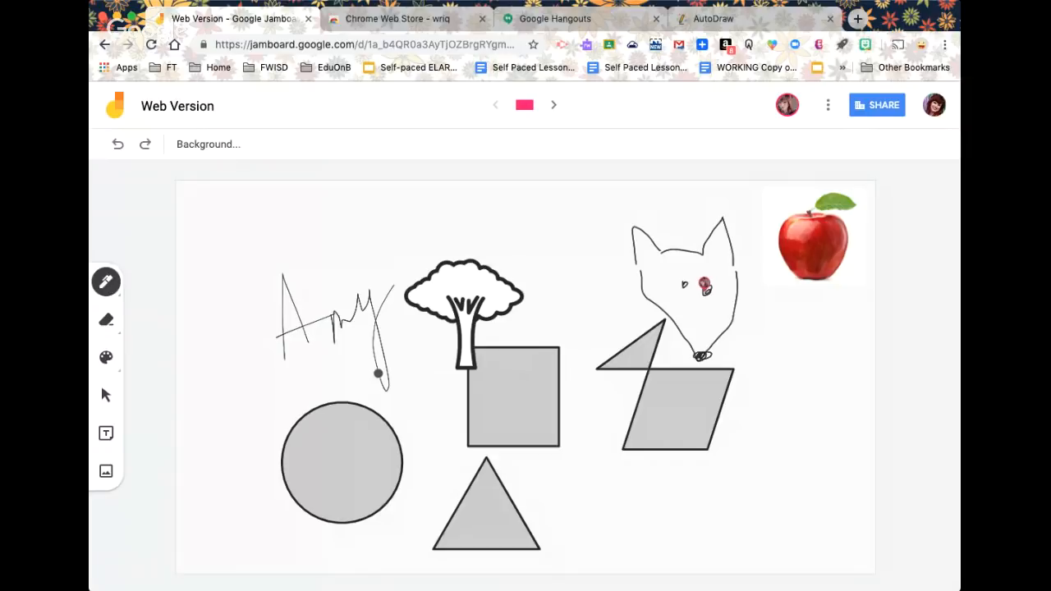
mouse_move(662, 307)
left_mouse_down()
mouse_move(643, 342)
mouse_move(659, 440)
left_mouse_up()
left_click_drag(733, 304, 717, 444)
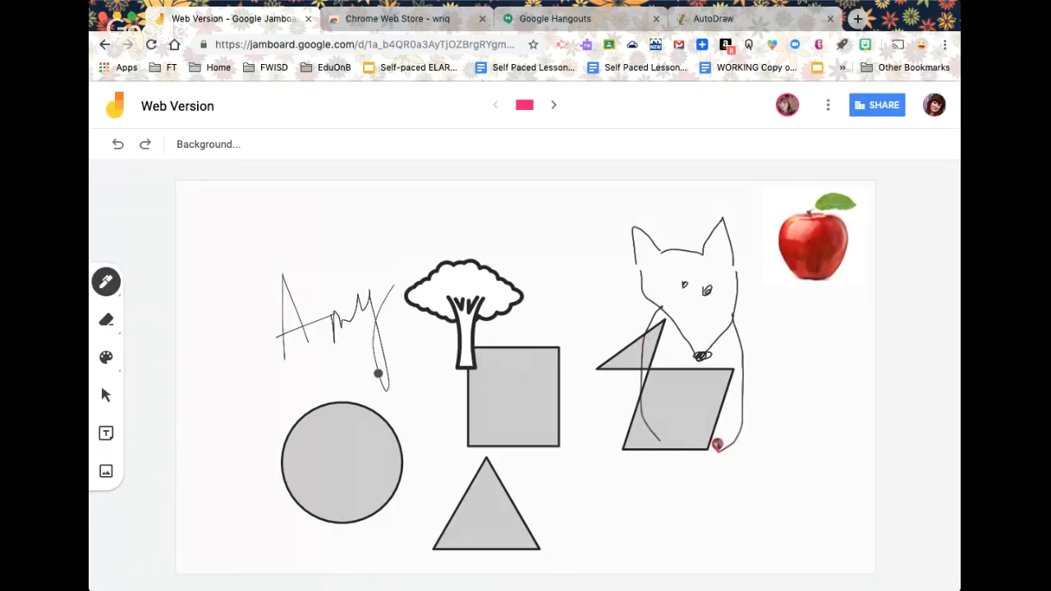
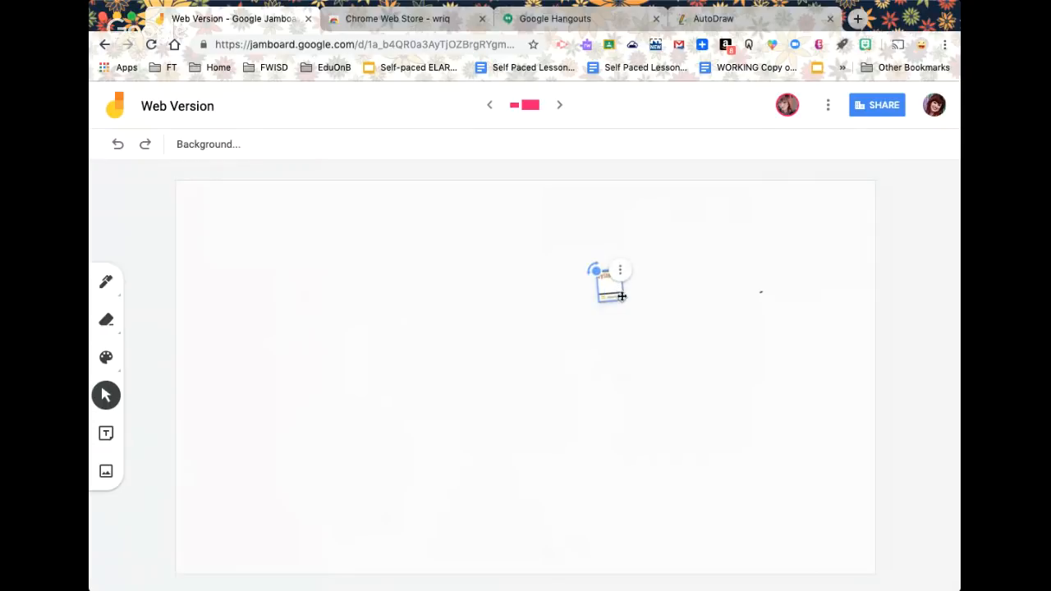
Drag the small sticker from mid-board up to the board's top-right corner, keeping it
left_click(620, 268)
left_click(610, 295)
left_click(609, 298)
left_click_drag(600, 301, 567, 277)
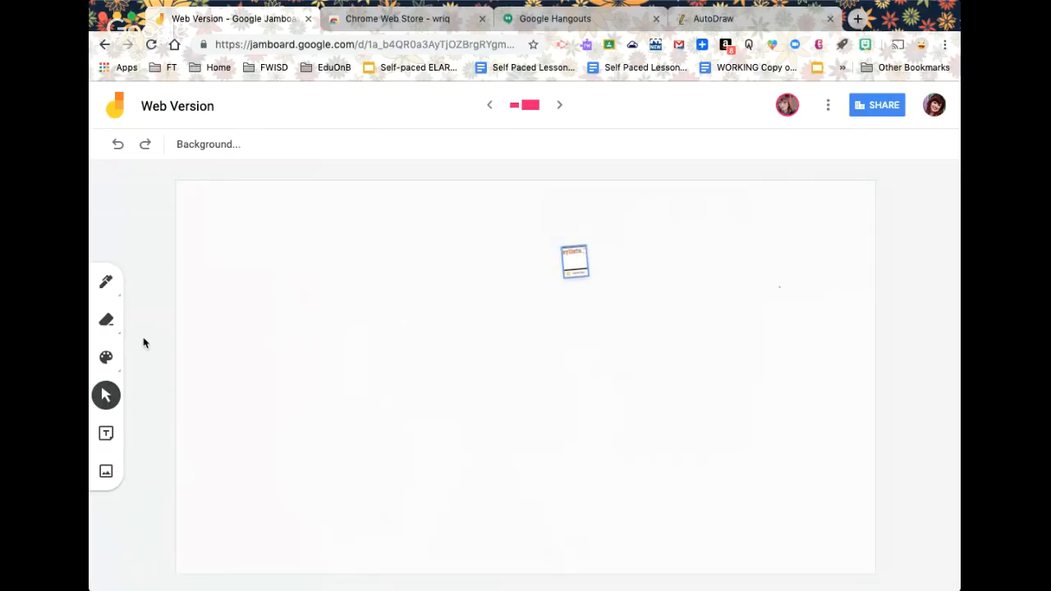
left_click_drag(564, 259, 806, 227)
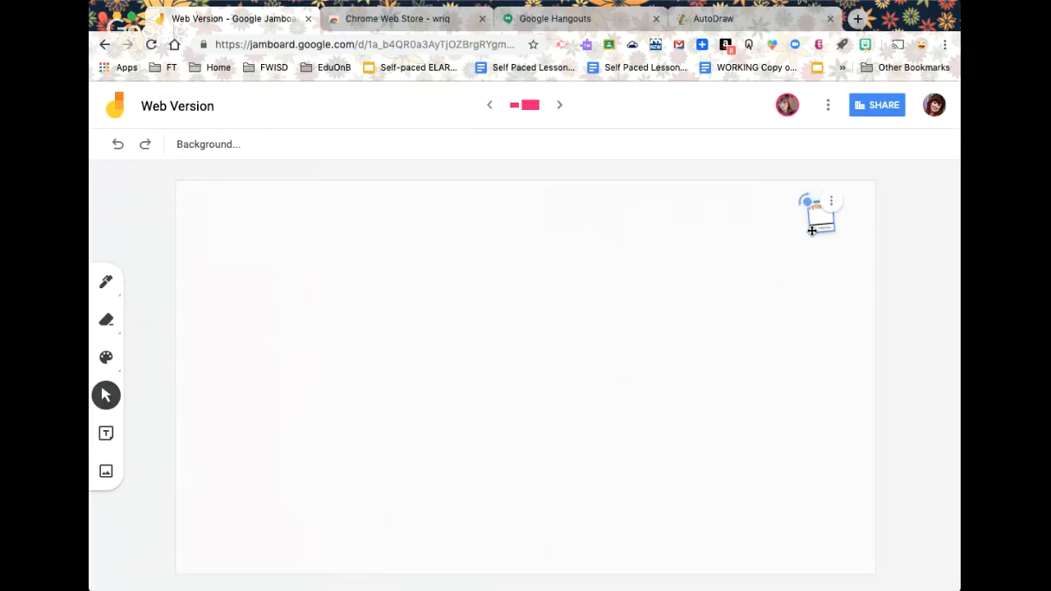
left_click_drag(812, 231, 777, 239)
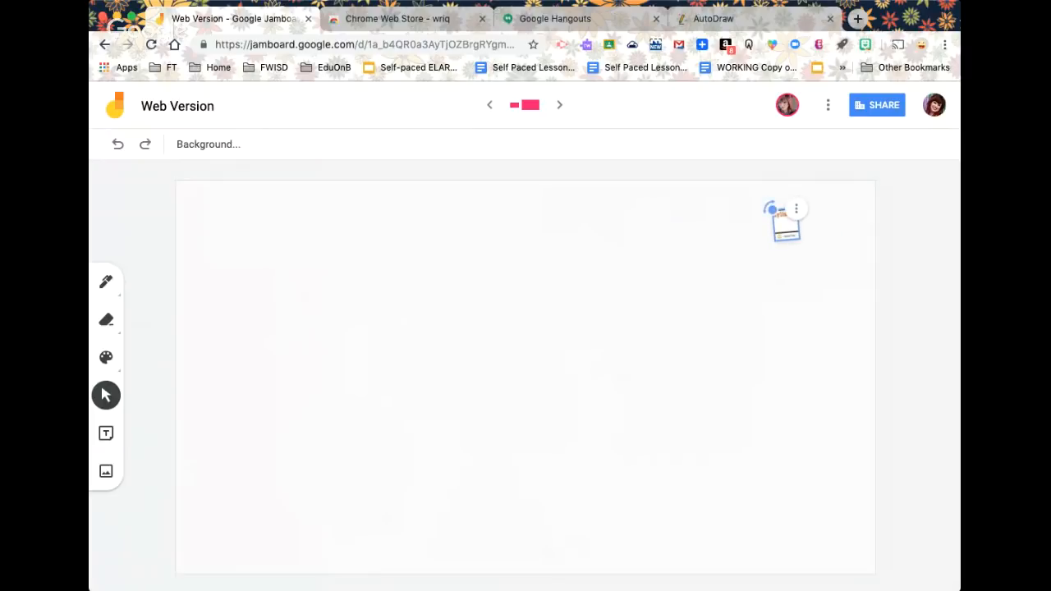
Fine-tune the sticker's top-right position and drag a copy of the middle note beside it
left_click(107, 395)
left_click(793, 233)
left_click_drag(793, 233, 826, 261)
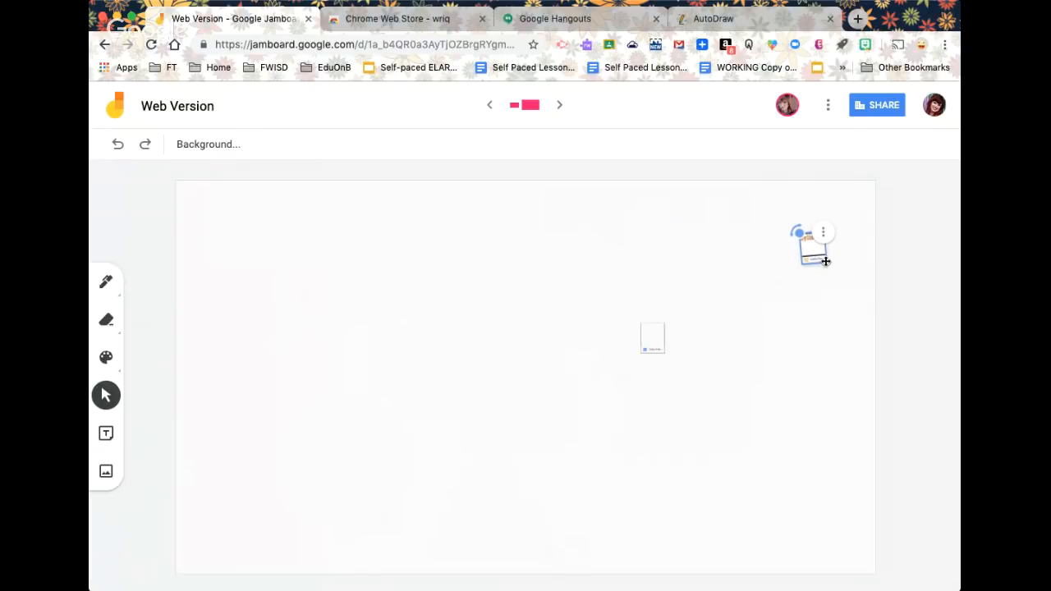
left_click(653, 338)
left_click_drag(662, 353, 818, 312)
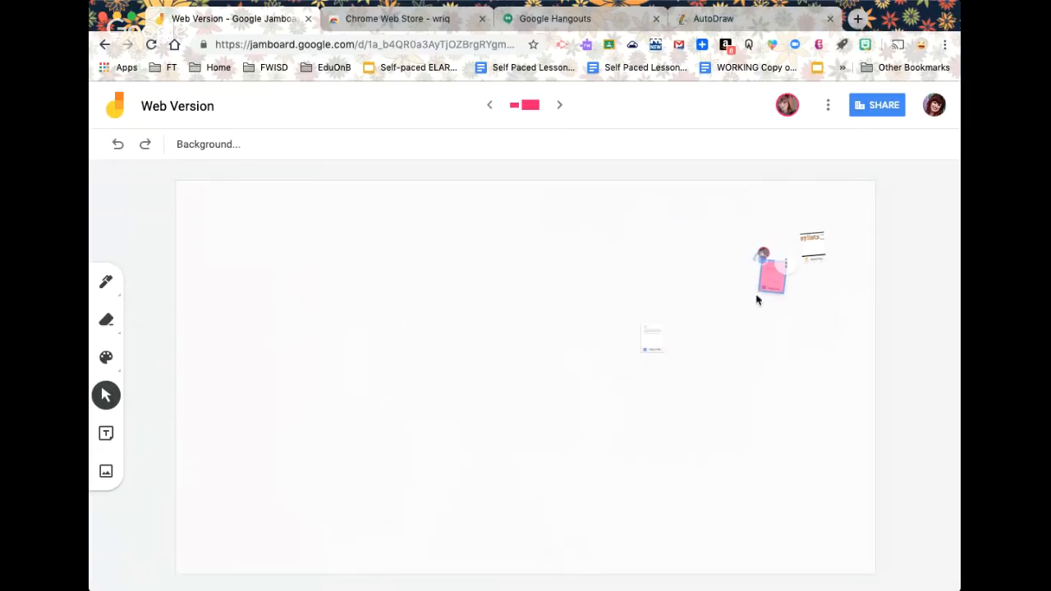
Check the top-right note's three-dot menu without deleting anything, then deselect the note
left_click(784, 265)
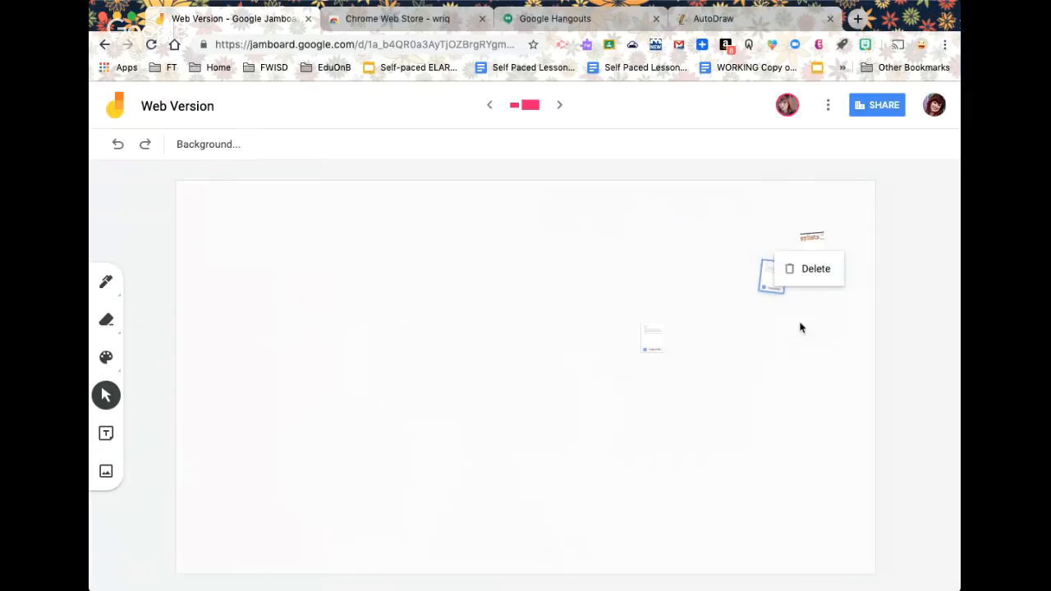
left_click(800, 325)
left_click(771, 288)
left_click(780, 342)
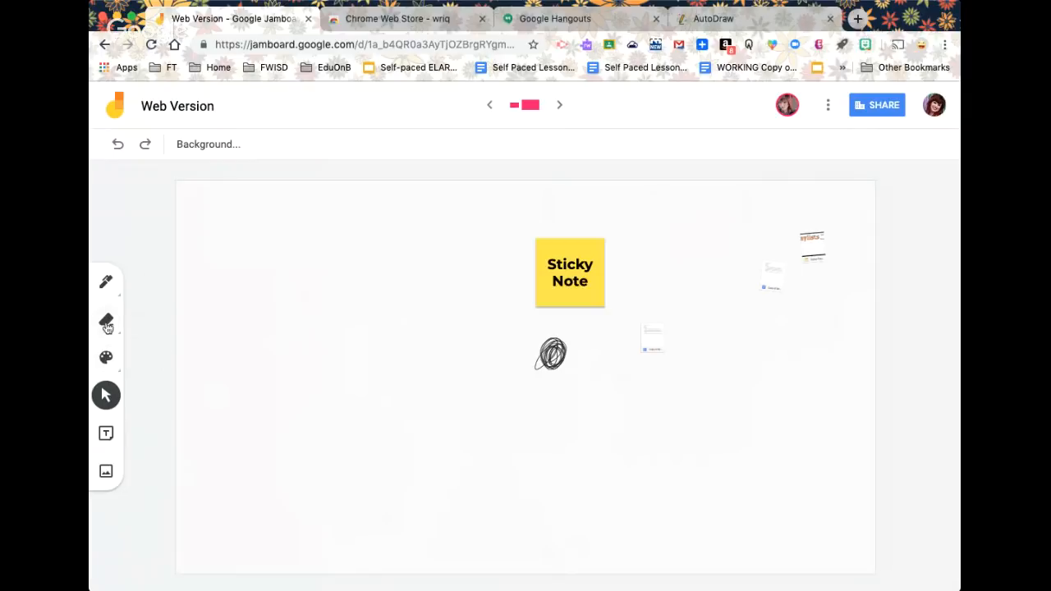
Erase the scribble below the sticky note with the Eraser
left_click(106, 320)
left_click_drag(576, 353, 531, 354)
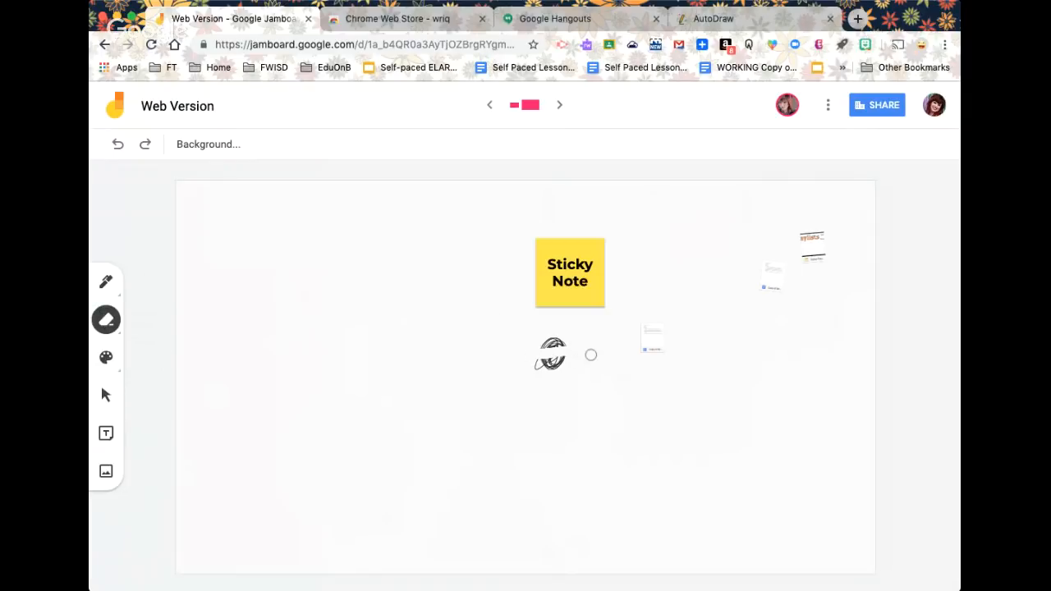
mouse_move(584, 353)
left_mouse_down()
mouse_move(514, 364)
mouse_move(589, 361)
mouse_move(525, 370)
mouse_move(575, 345)
mouse_move(500, 358)
mouse_move(537, 366)
mouse_move(584, 343)
mouse_move(516, 345)
left_mouse_up()
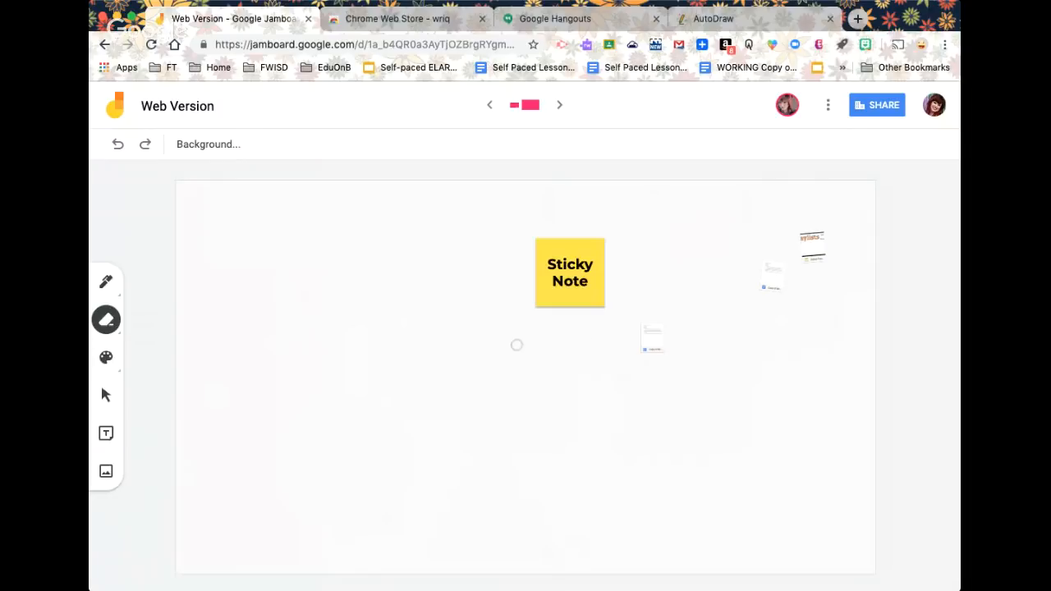
Draw a black test scribble left of the sticky note, then erase every stroke of it
left_click(112, 282)
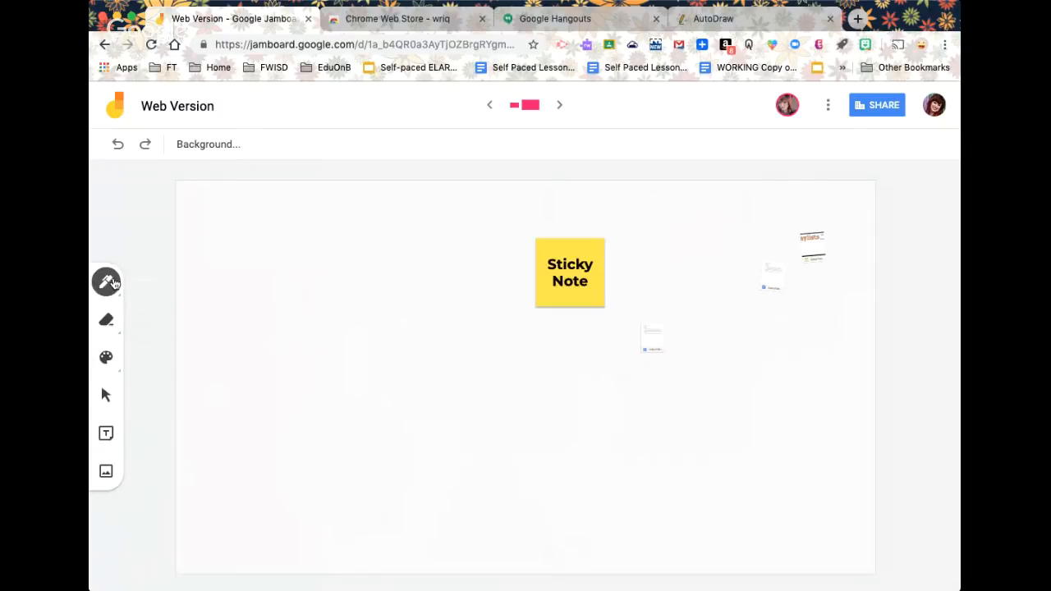
mouse_move(281, 307)
left_mouse_down()
mouse_move(356, 272)
mouse_move(229, 317)
mouse_move(230, 334)
mouse_move(268, 336)
mouse_move(247, 336)
mouse_move(292, 284)
mouse_move(213, 293)
mouse_move(282, 308)
left_mouse_up()
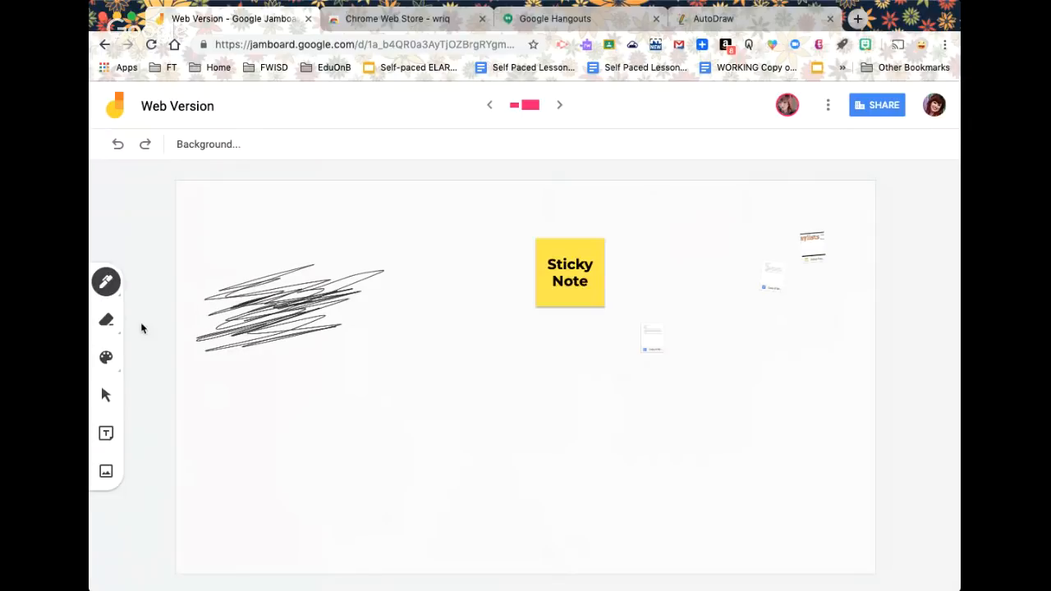
left_click(106, 320)
mouse_move(387, 277)
left_mouse_down()
mouse_move(370, 272)
mouse_move(277, 310)
left_mouse_up()
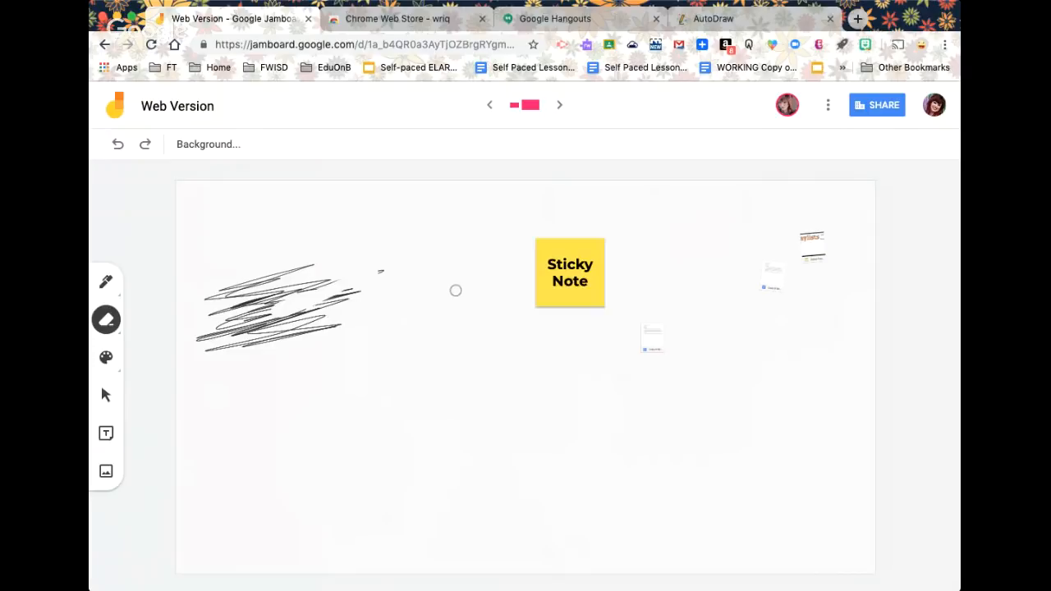
mouse_move(339, 284)
left_mouse_down()
mouse_move(228, 334)
mouse_move(354, 341)
mouse_move(262, 300)
mouse_move(230, 307)
mouse_move(282, 279)
mouse_move(261, 279)
left_mouse_up()
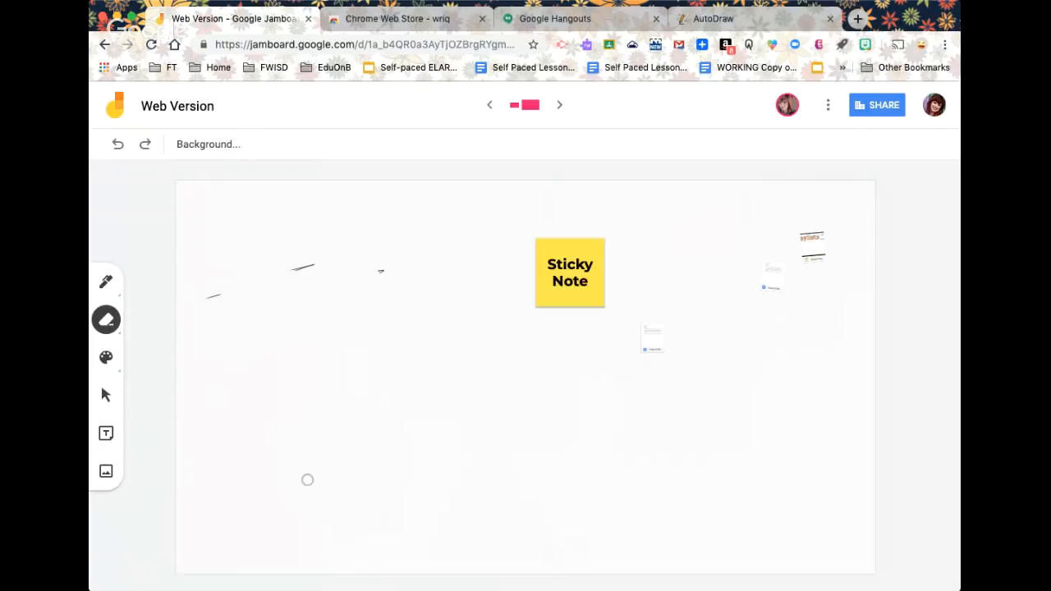
mouse_move(285, 277)
left_mouse_down()
mouse_move(310, 265)
mouse_move(399, 270)
mouse_move(369, 275)
left_mouse_up()
left_click_drag(197, 297, 221, 296)
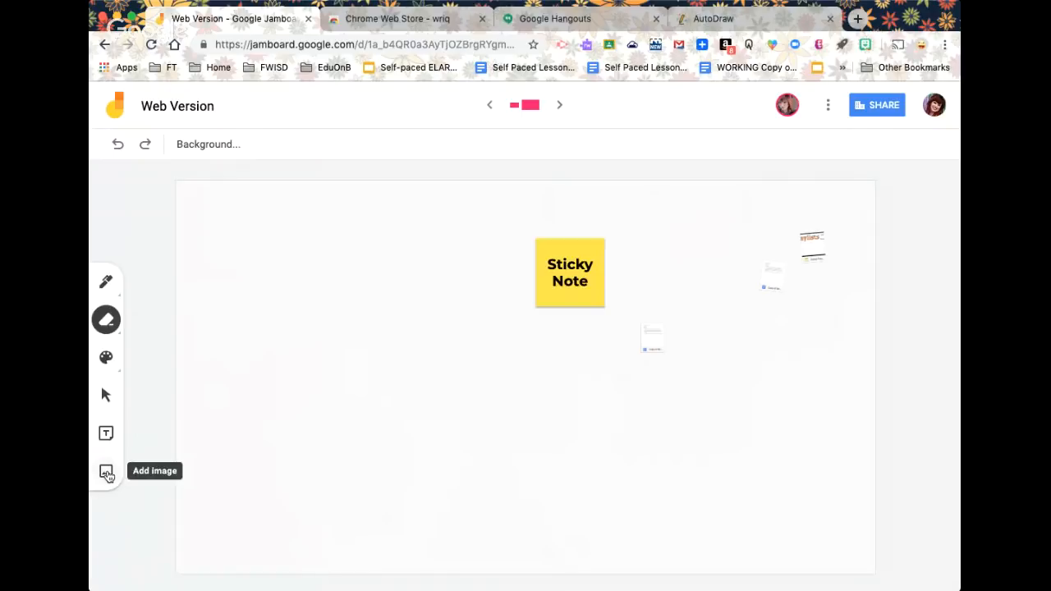
Insert the red apple photo captioned 'This is an apple.' from an image search for 'apple'
left_click(106, 473)
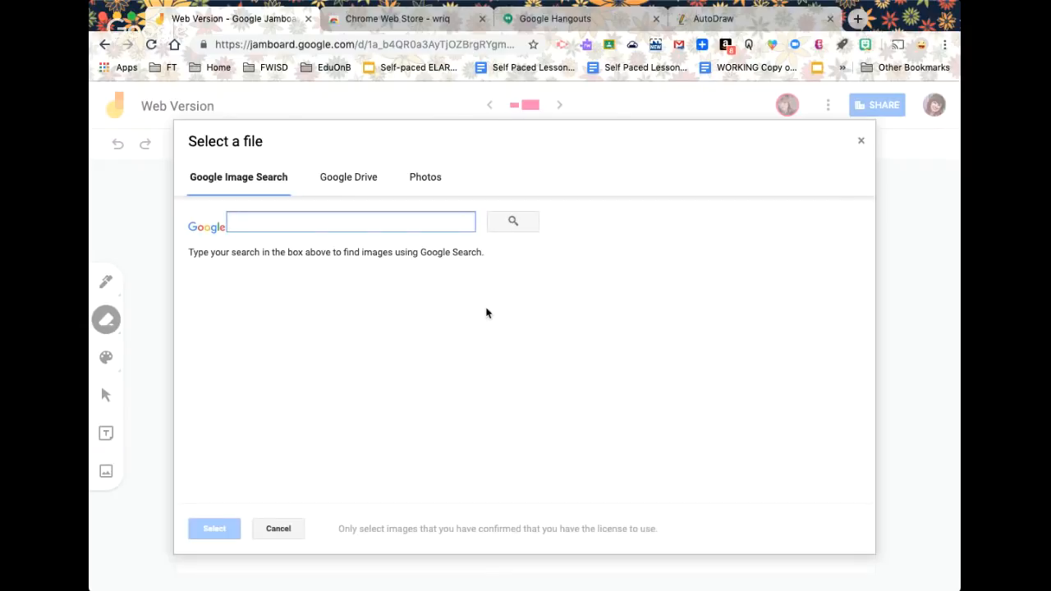
type("a")
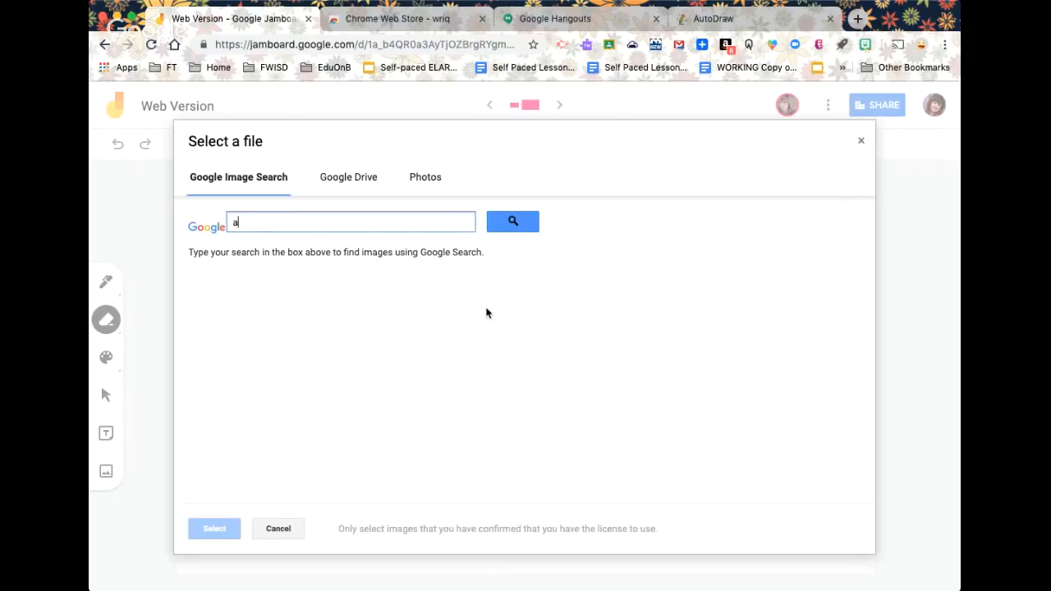
type("pple")
key("Return")
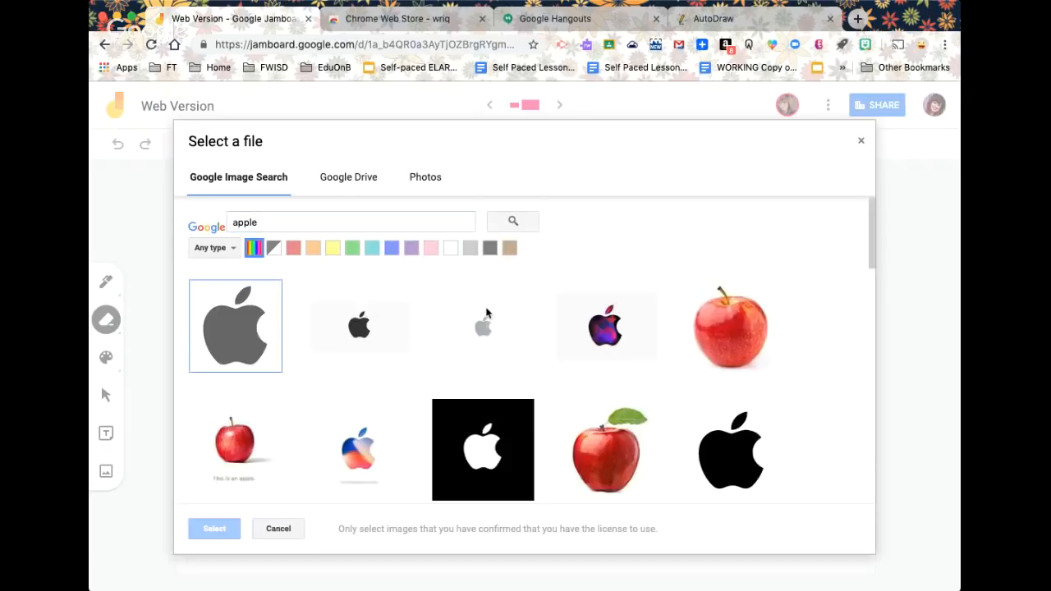
left_click(234, 444)
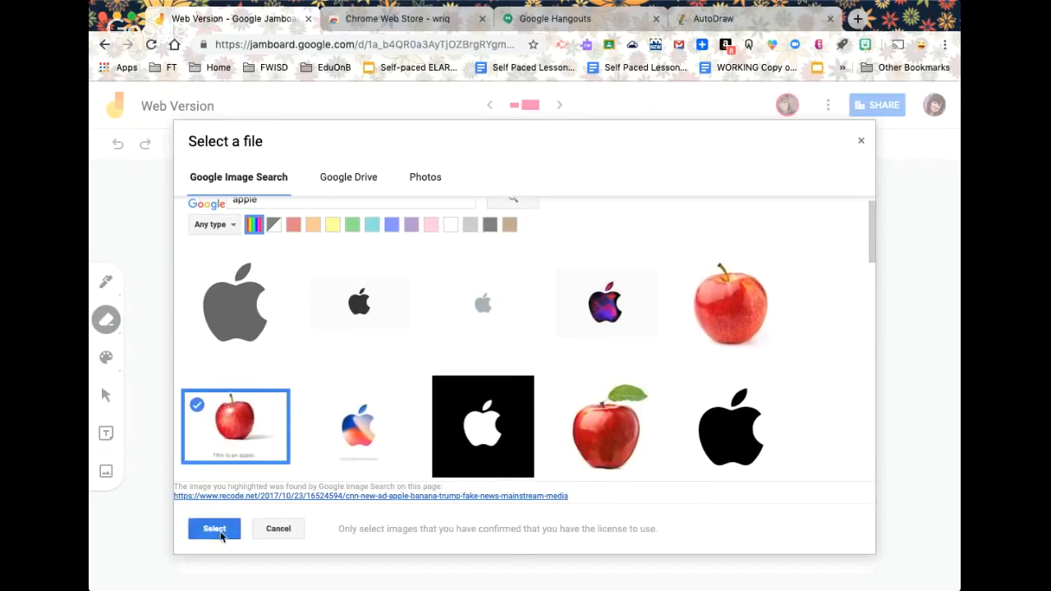
left_click(219, 531)
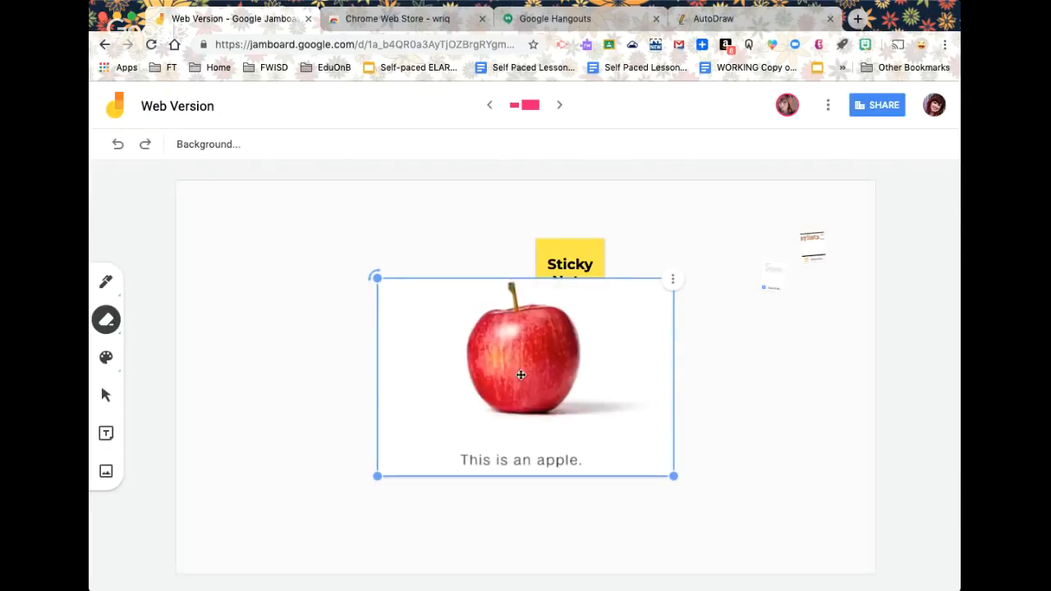
Shrink the apple image and fit it into the frame's top-left corner
left_click_drag(520, 375, 244, 266)
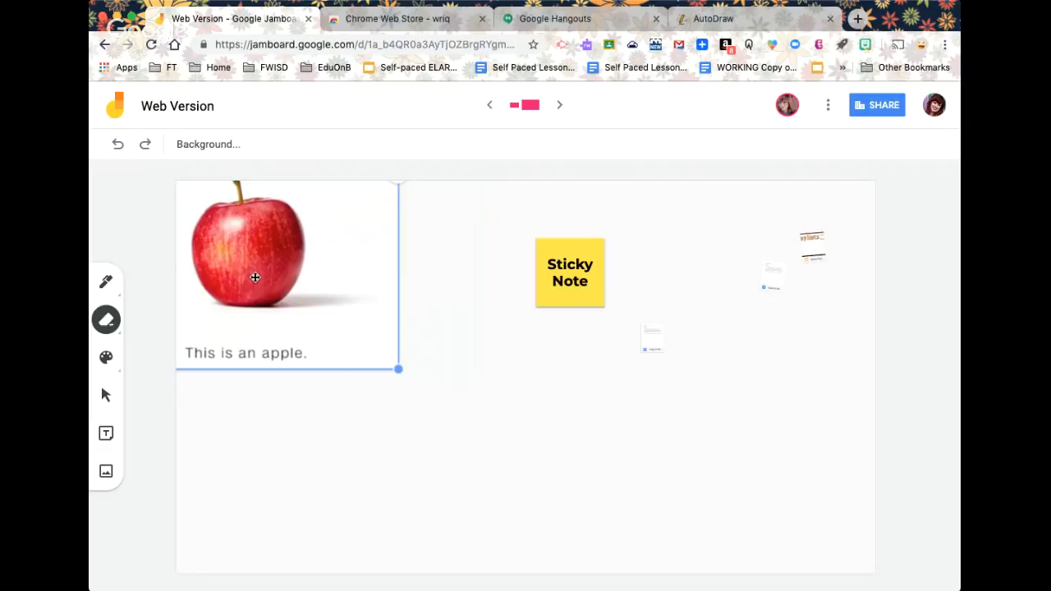
left_click_drag(281, 272, 291, 291)
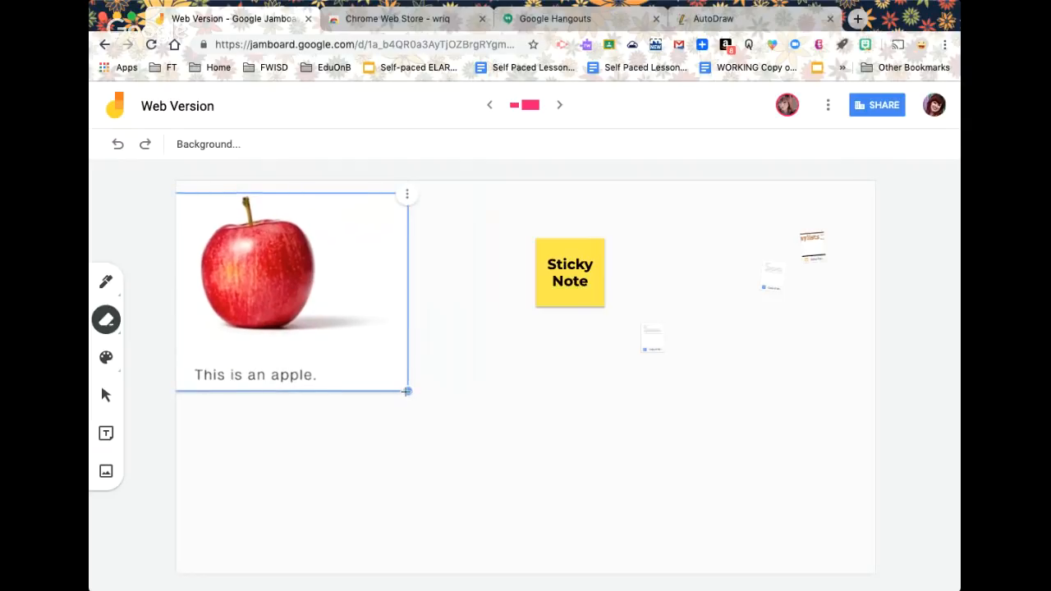
left_click_drag(406, 391, 347, 350)
left_click_drag(235, 270, 301, 254)
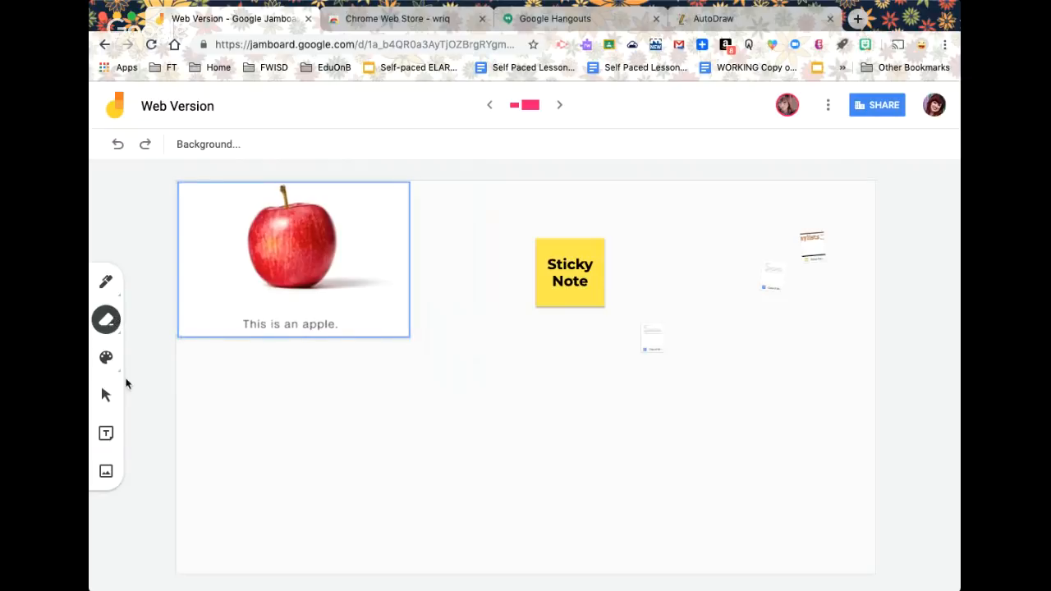
Rotate the small image below the sticky note so it sits tilted
left_click(105, 395)
left_click(650, 343)
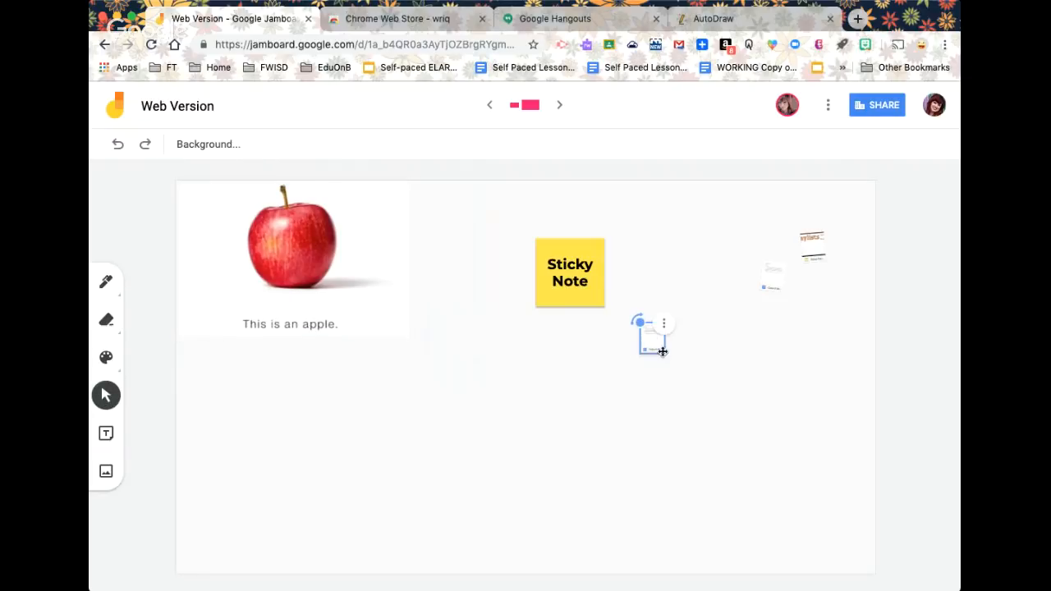
left_click_drag(639, 322, 637, 287)
Draw a green pen scribble and a bright green highlighter scribble below the apple
left_click(107, 358)
left_click(146, 427)
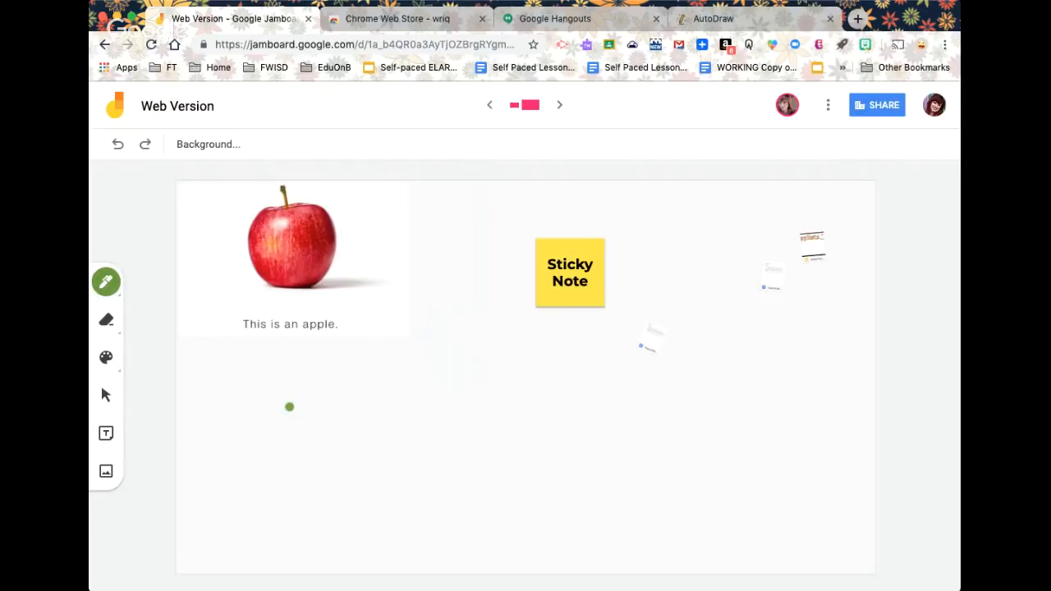
mouse_move(289, 409)
left_mouse_down()
mouse_move(316, 406)
mouse_move(279, 423)
mouse_move(336, 420)
mouse_move(327, 418)
left_mouse_up()
left_click(106, 282)
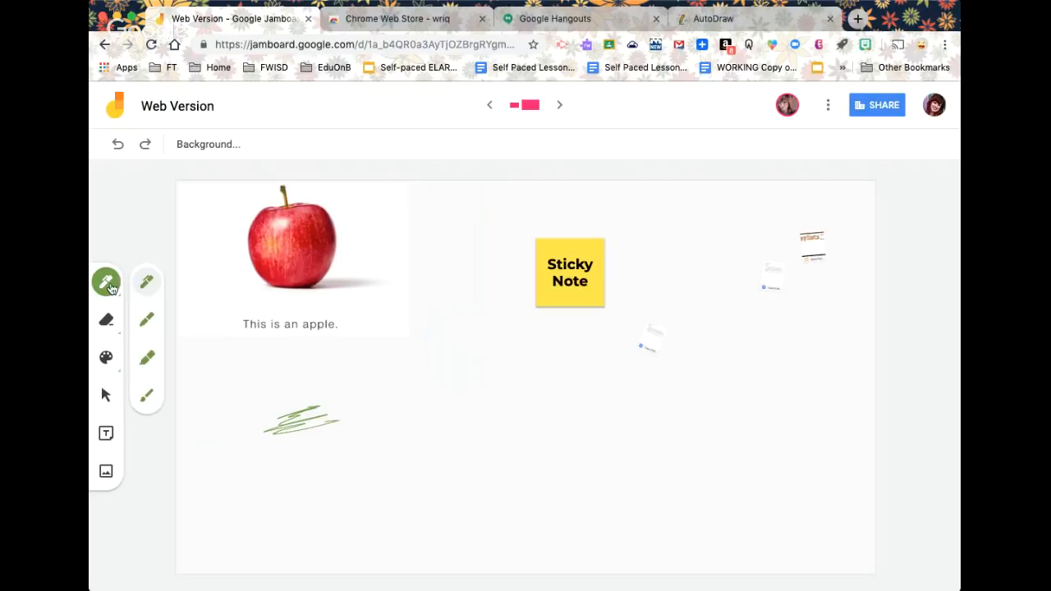
mouse_move(275, 403)
left_mouse_down()
mouse_move(259, 425)
mouse_move(296, 418)
mouse_move(251, 447)
left_mouse_up()
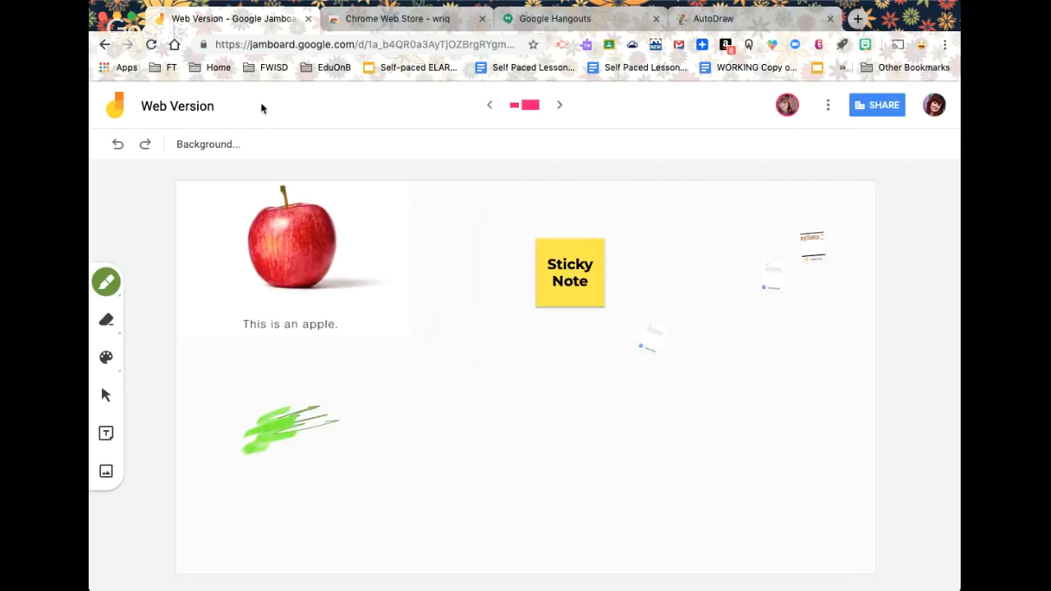
Open drive.google.com in a new Chrome tab
left_click(856, 19)
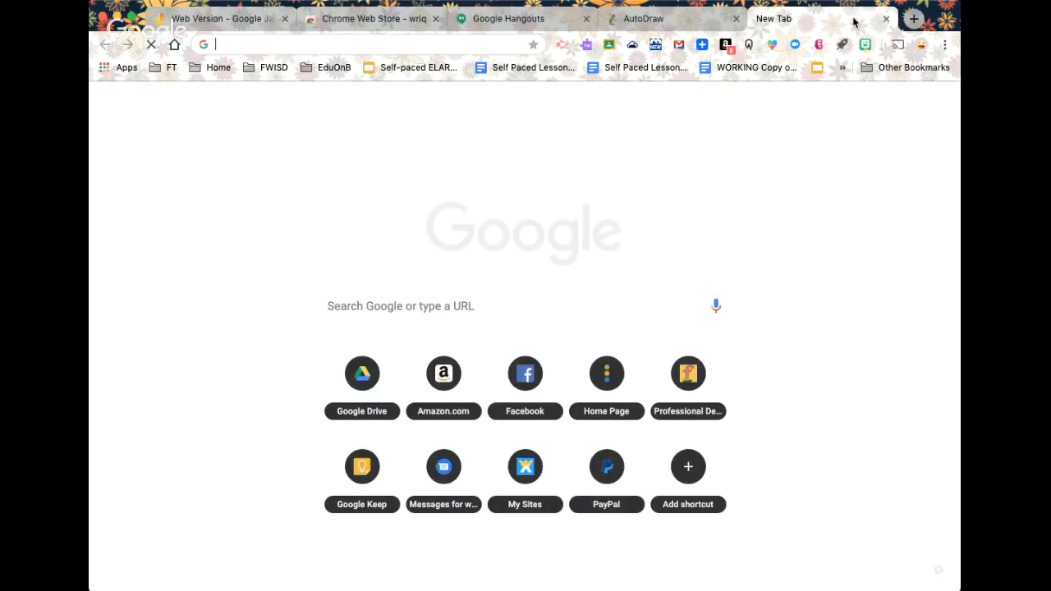
type("drive")
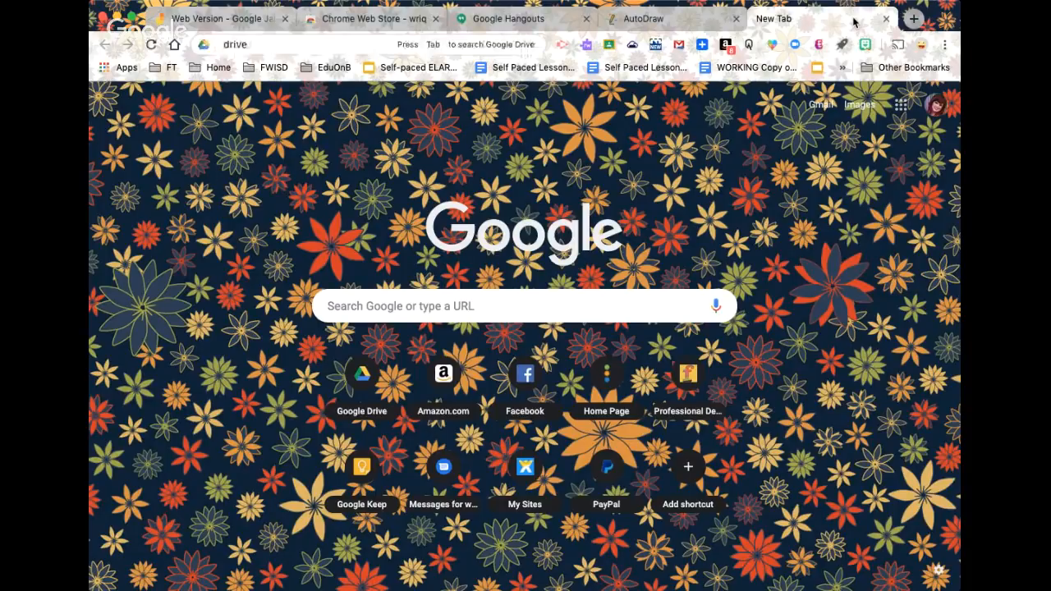
type(".google.com")
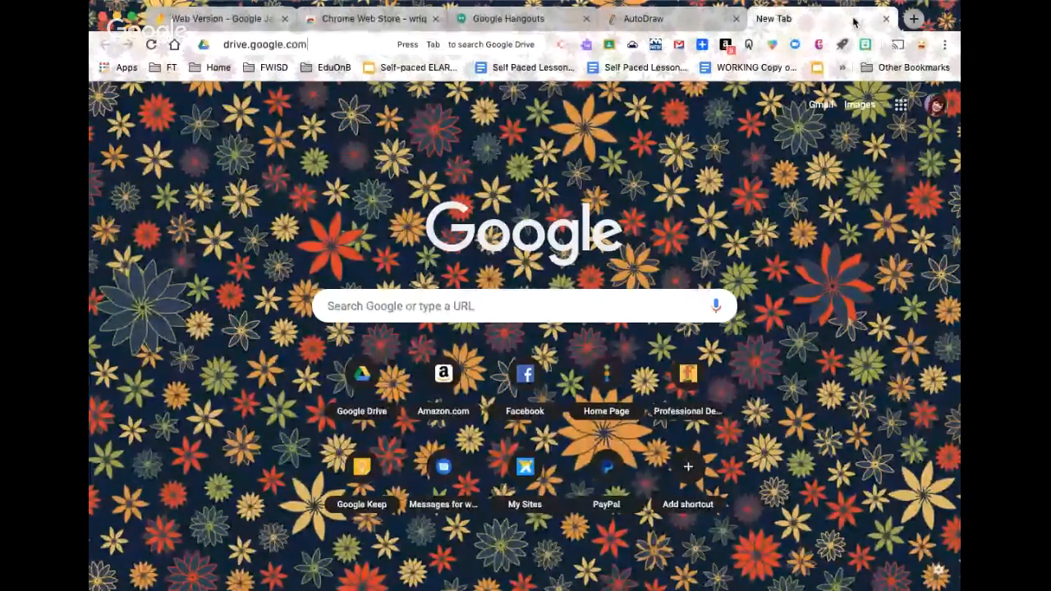
key("Return")
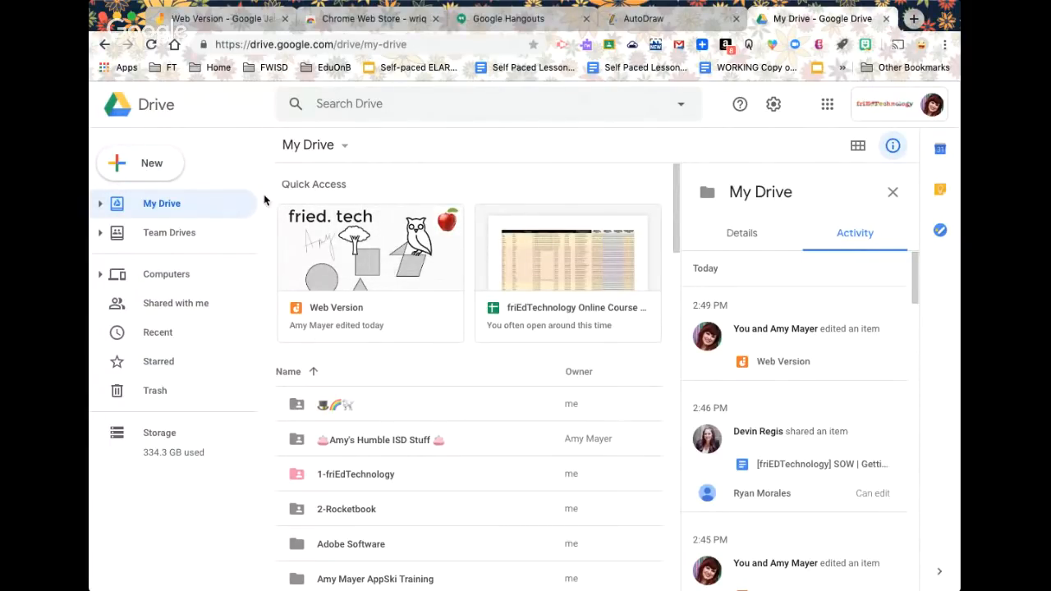
Browse the New > More app list in Drive, then bring up the Web Version jam's context menu
left_click(148, 166)
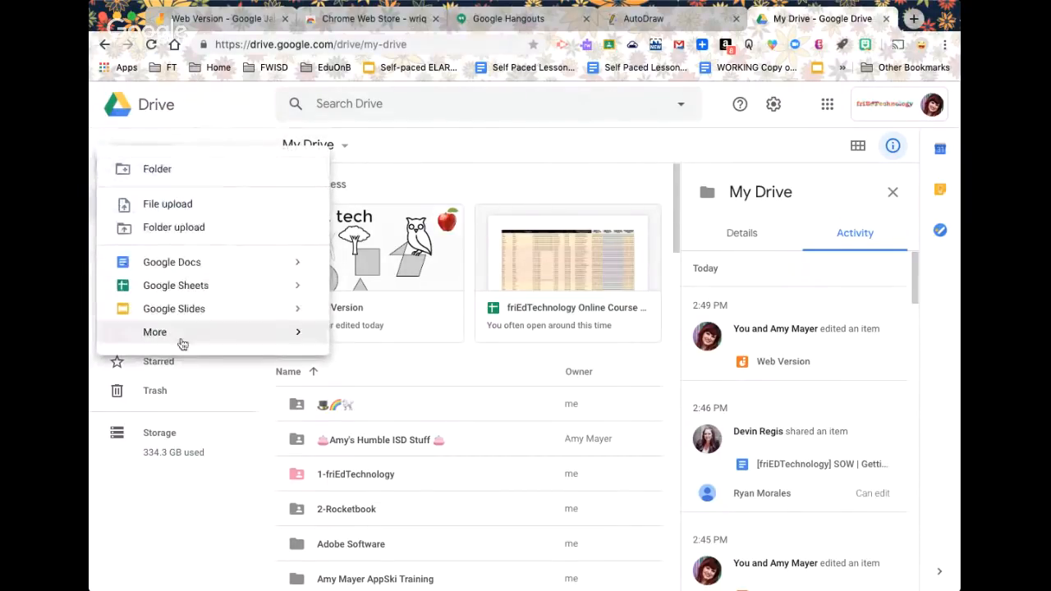
mouse_move(170, 337)
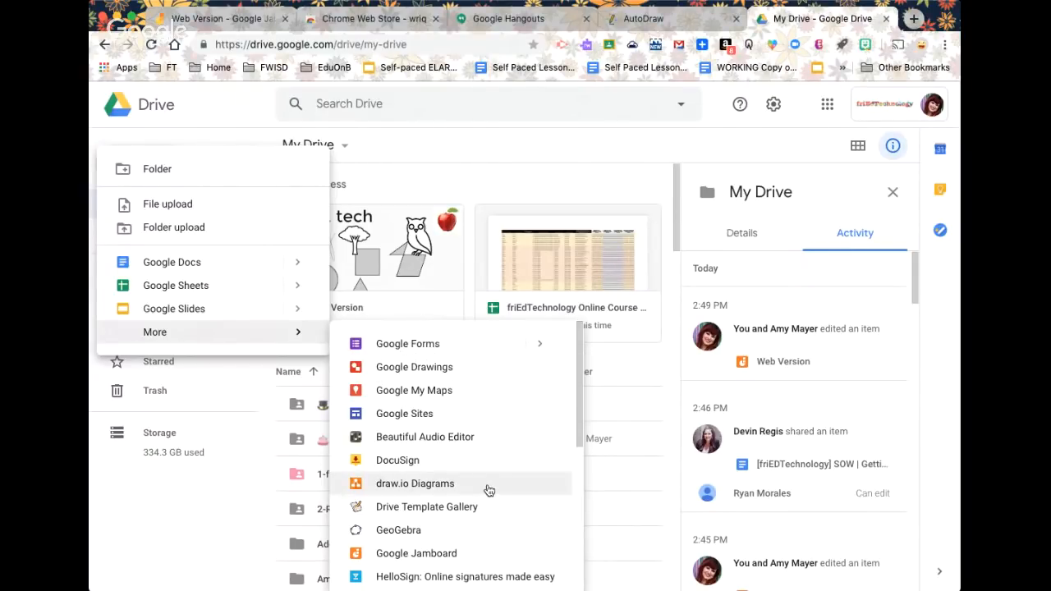
scroll(492, 487, "down", 3)
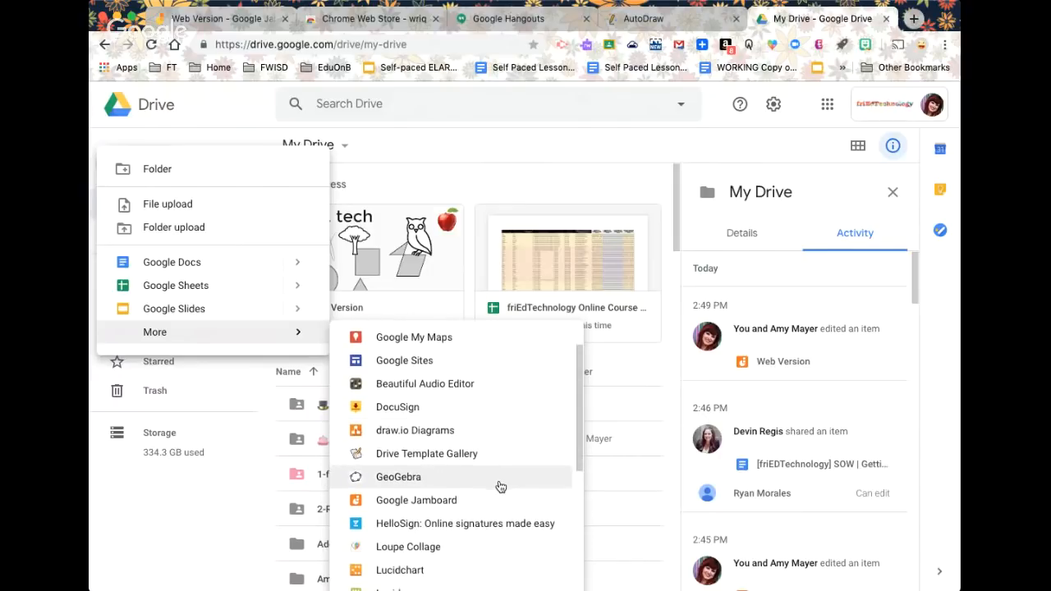
scroll(500, 487, "down", 6)
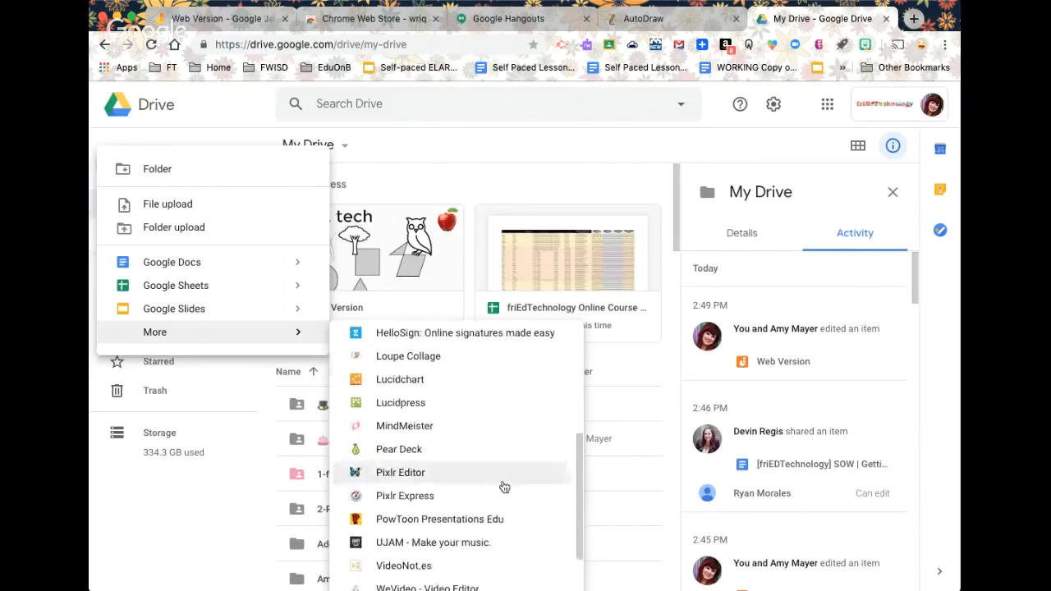
scroll(503, 486, "up", 8)
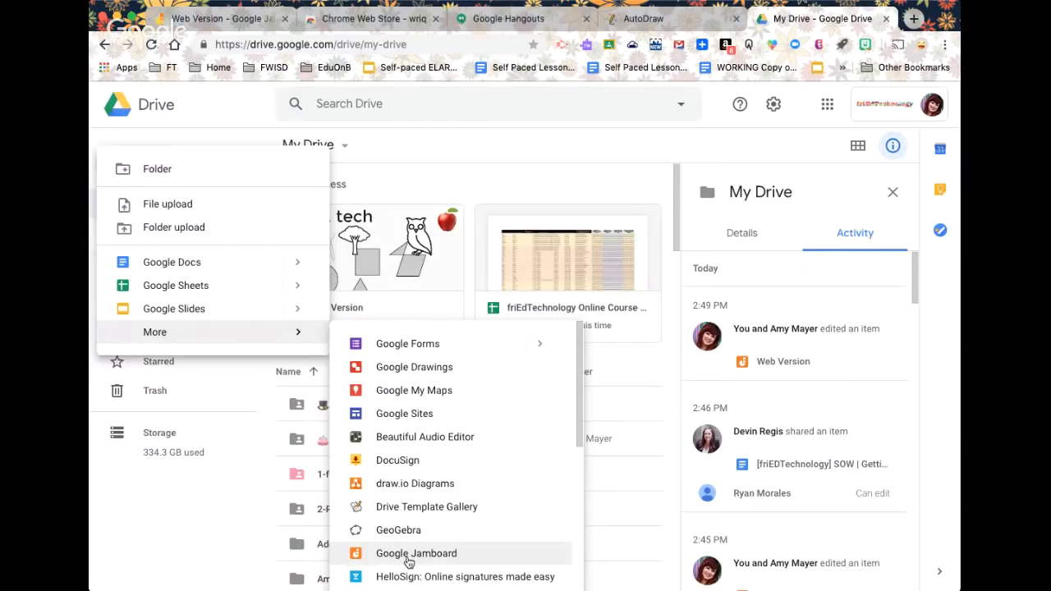
left_click(412, 283)
right_click(411, 282)
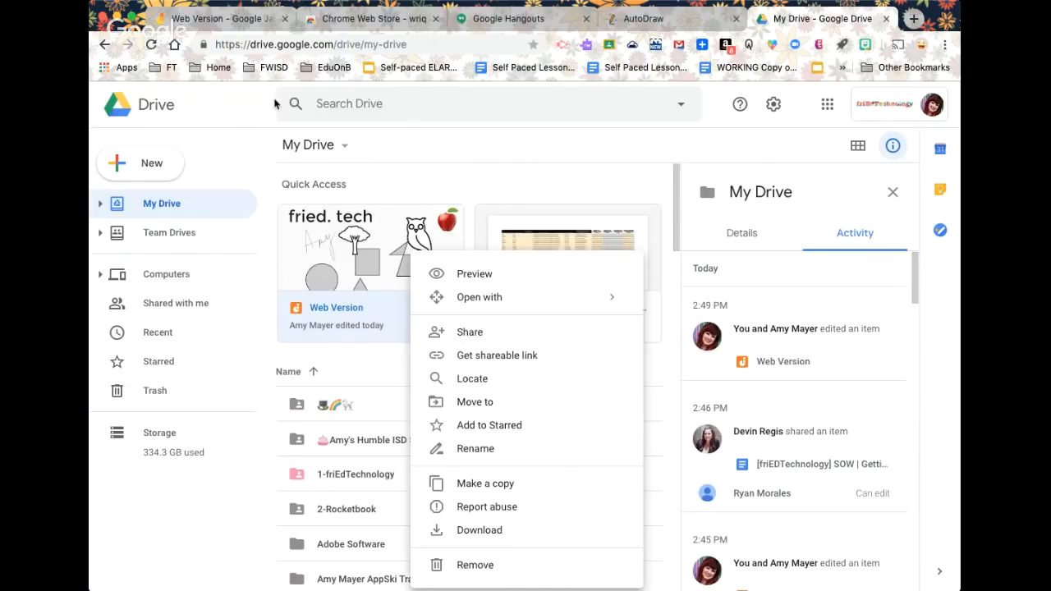
Switch back to the 'Web Version - Google Jamboard' tab
left_click(188, 27)
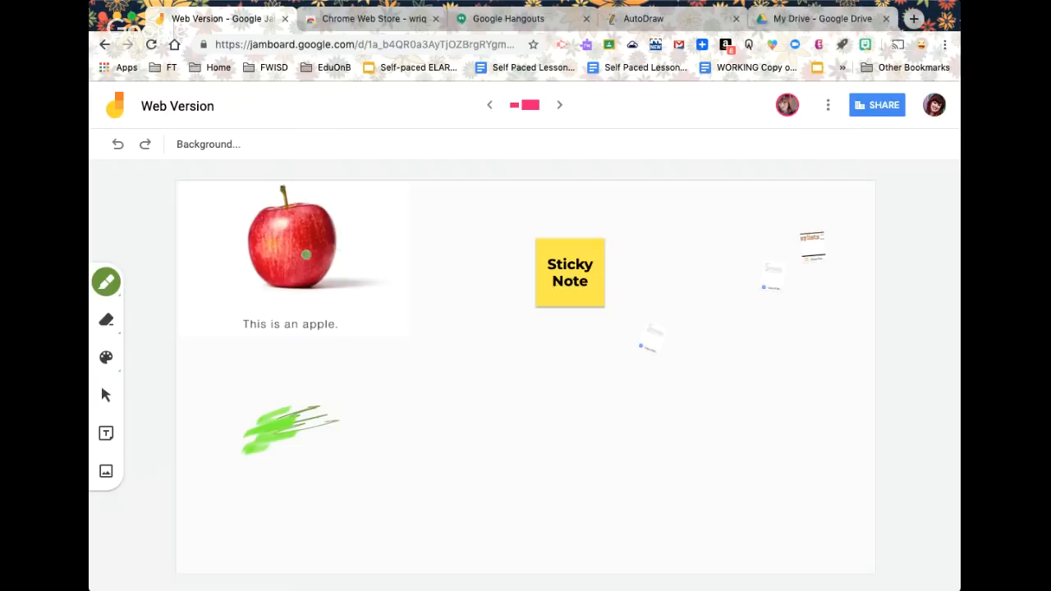
Draw a green leaf next to the apple's stem and thicken it with extra strokes
mouse_move(284, 201)
left_mouse_down()
mouse_move(238, 202)
mouse_move(335, 183)
mouse_move(284, 207)
left_mouse_up()
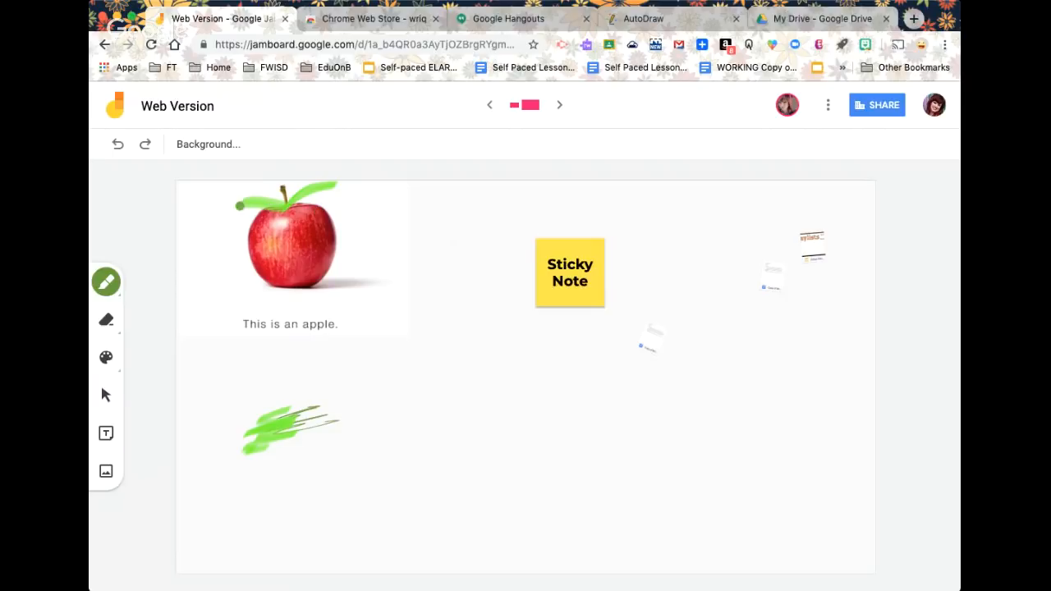
left_click_drag(239, 205, 285, 215)
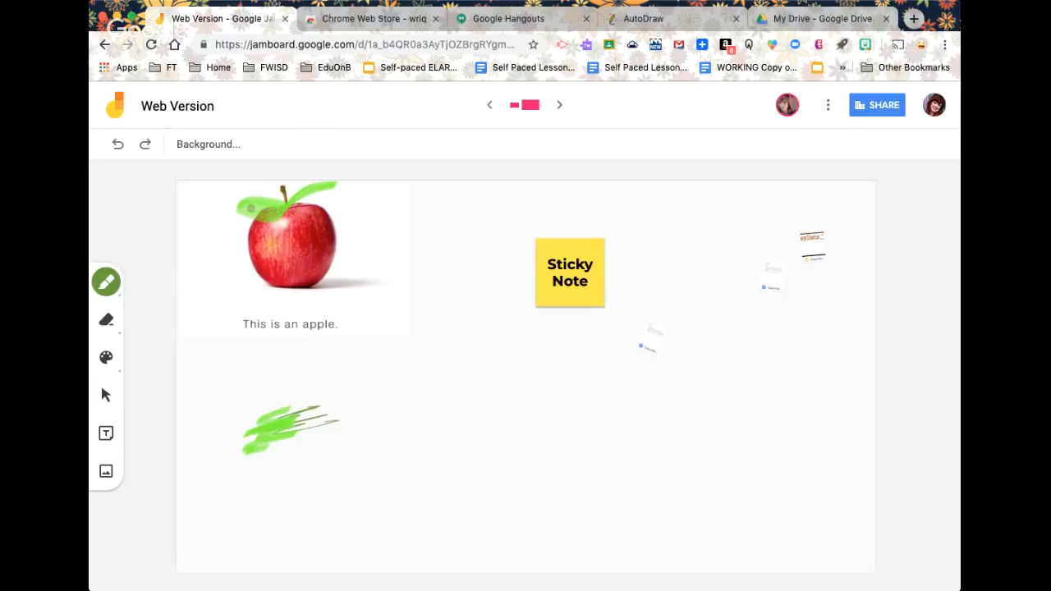